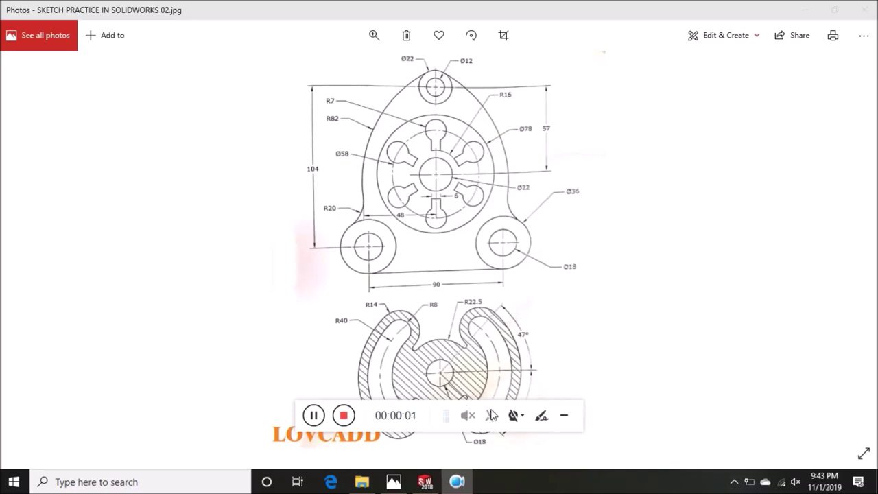
# Zoom into the fig 1 reference drawing in Photos and scroll up to its top
pyautogui.moveTo(491, 415); pyautogui.dragTo(640, 482)
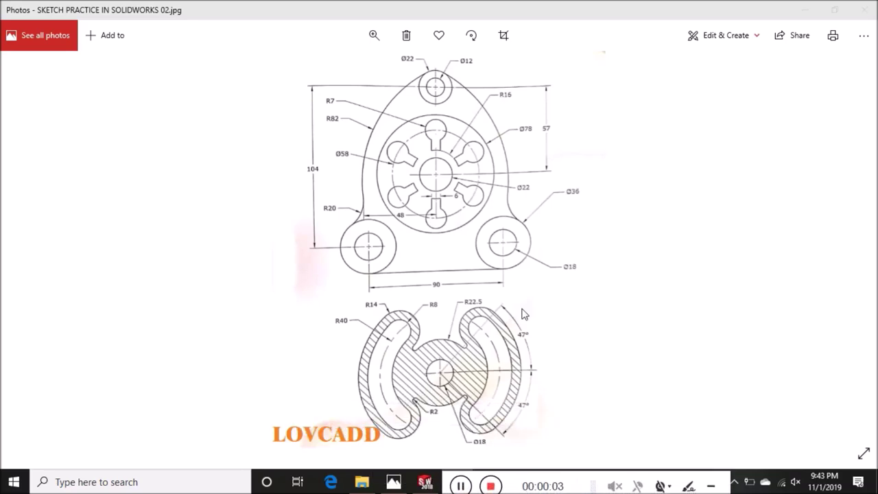
pyautogui.click(374, 35)
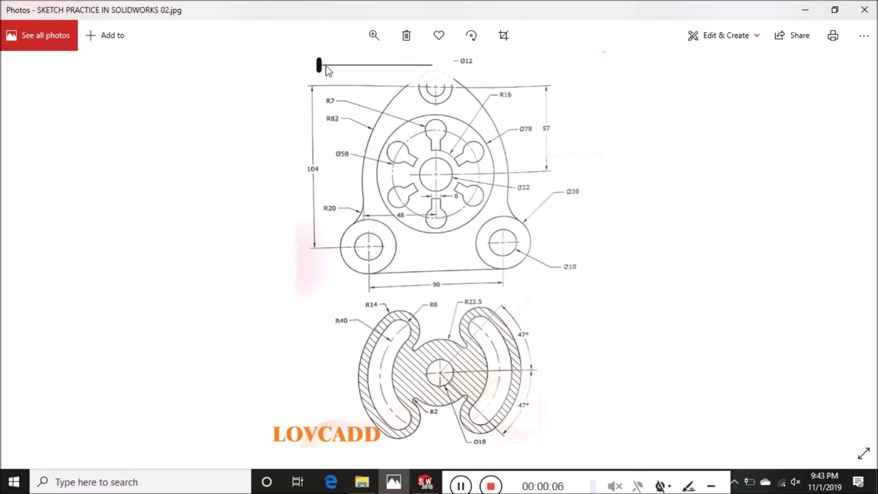
pyautogui.click(327, 67)
pyautogui.scroll(3, 411, 185)
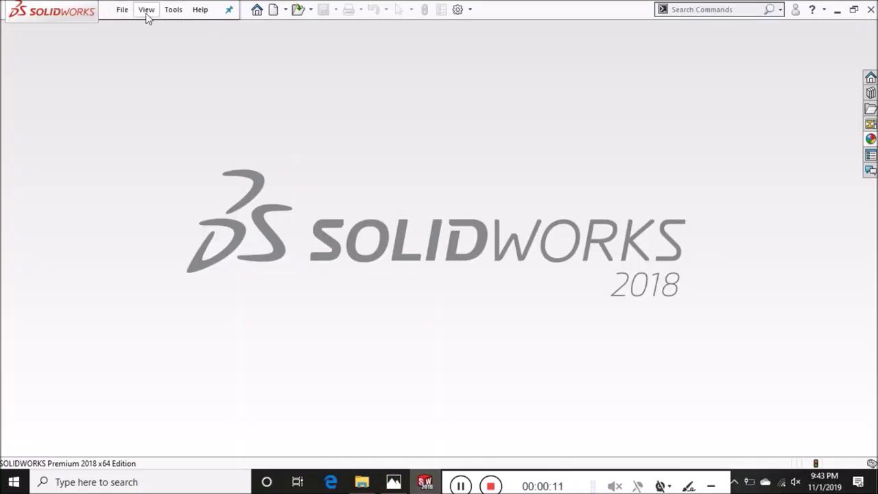
# Create a new part document
pyautogui.click(122, 10)
pyautogui.click(139, 28)
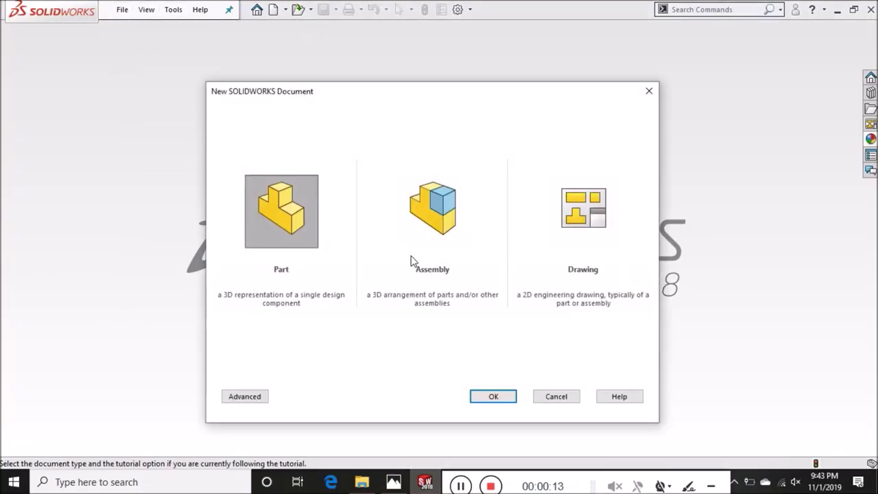
pyautogui.click(502, 395)
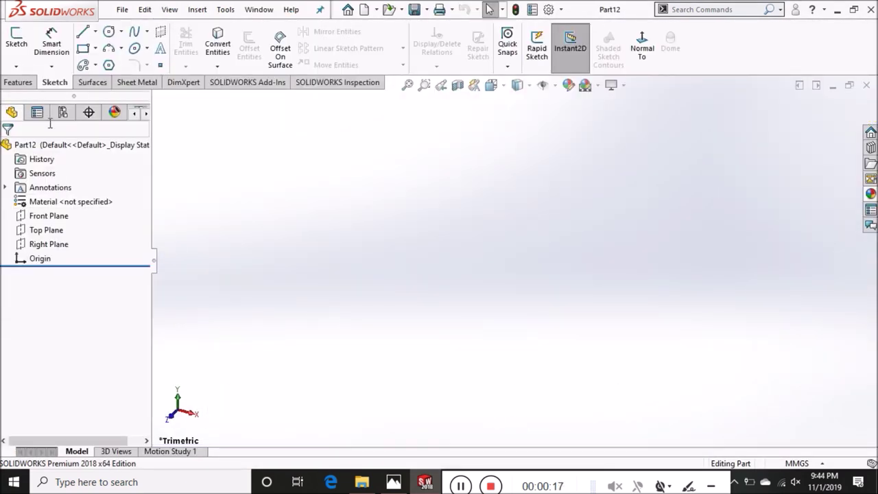
# On the Front Plane, sketch three concentric circles at the origin, making the middle one construction
pyautogui.click(16, 41)
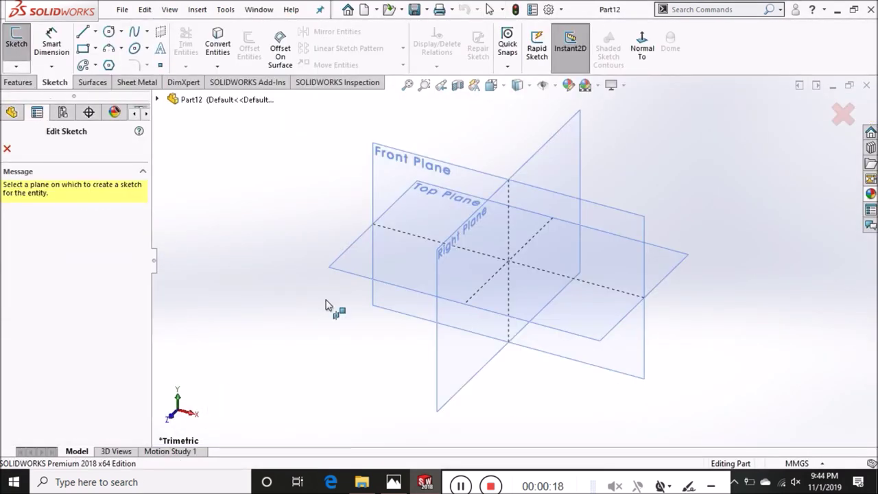
pyautogui.click(400, 173)
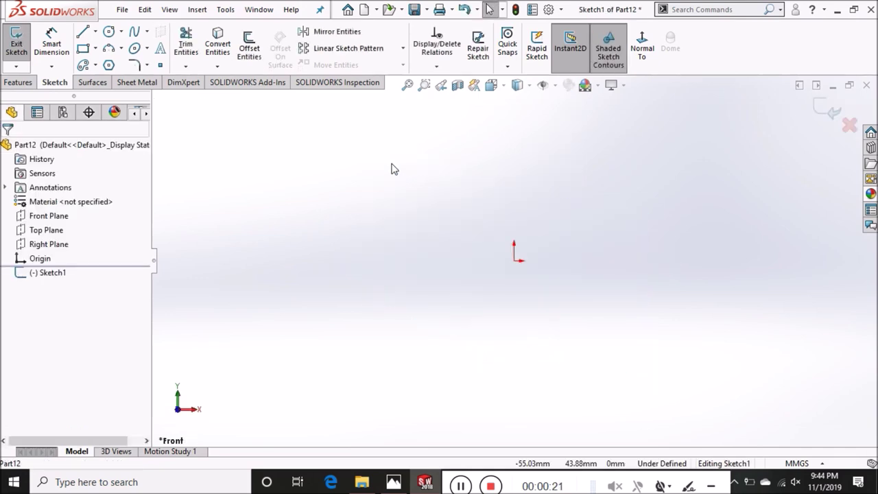
pyautogui.click(108, 30)
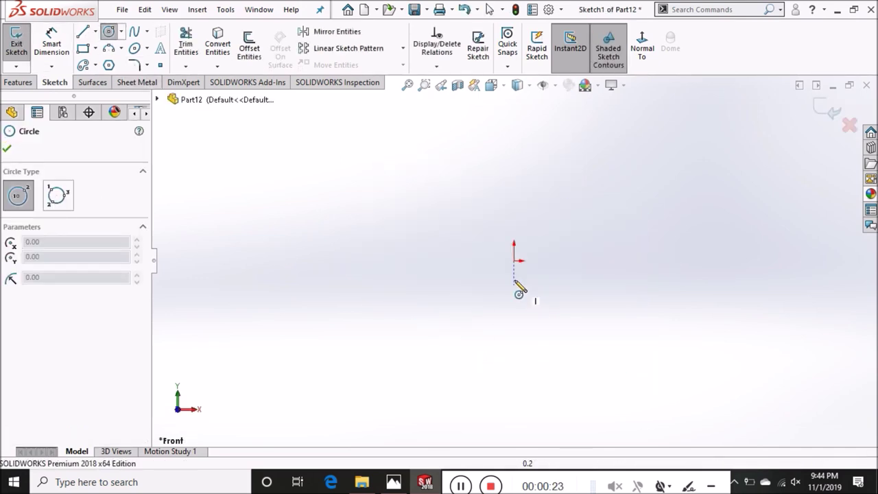
pyautogui.moveTo(513, 261); pyautogui.dragTo(539, 295)
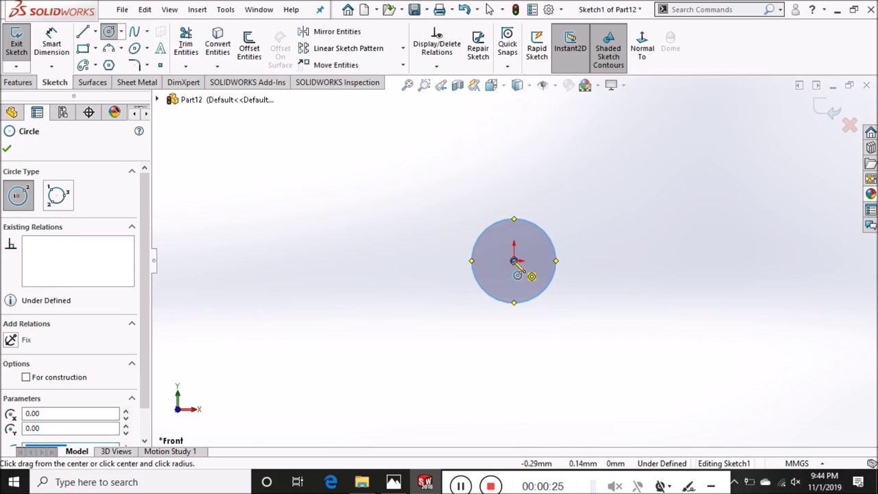
pyautogui.moveTo(514, 261); pyautogui.dragTo(566, 334)
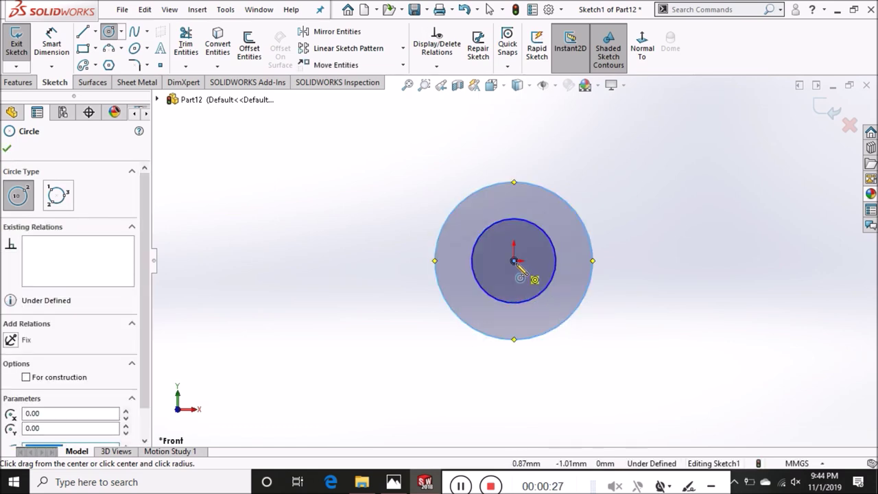
pyautogui.moveTo(514, 260); pyautogui.dragTo(551, 311)
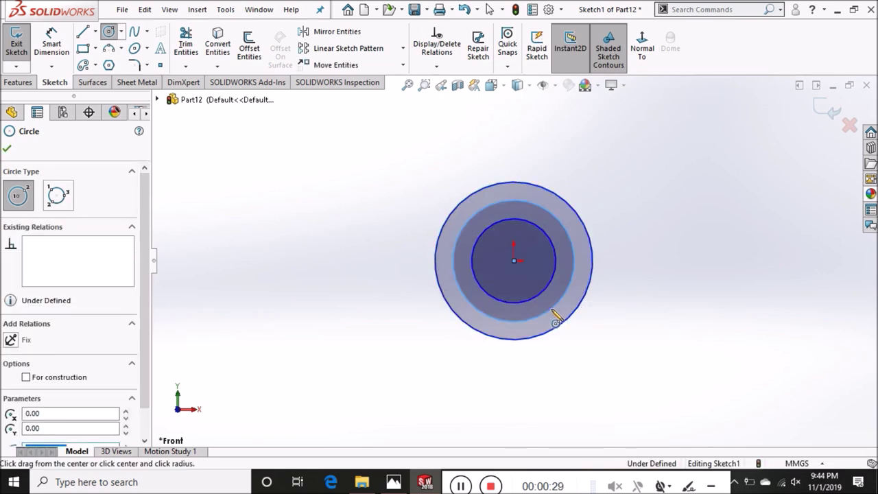
pyautogui.click(26, 378)
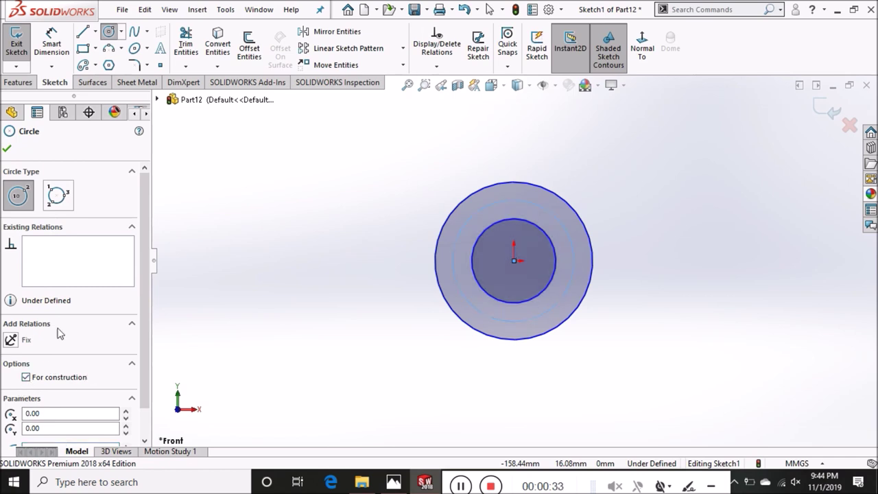
pyautogui.click(7, 148)
pyautogui.click(51, 40)
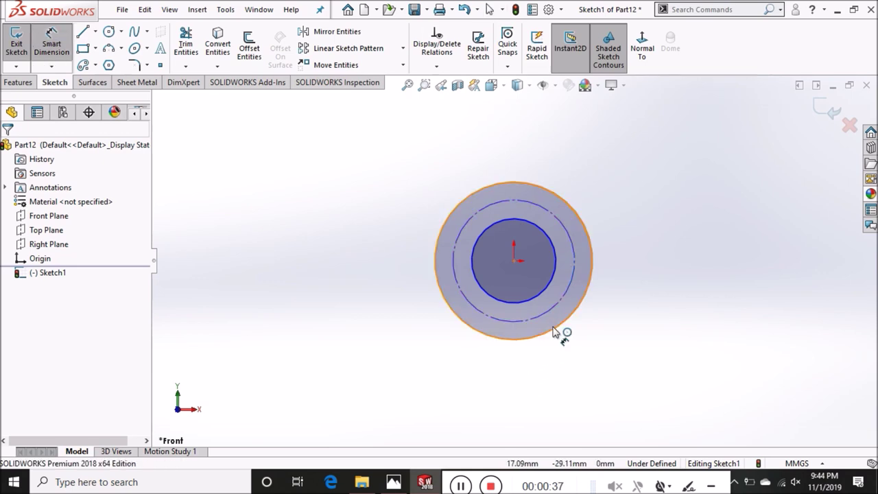
# Dimension the outer circle Ø78, the inner circle Ø22 and the construction circle Ø58
pyautogui.click(605, 351)
pyautogui.click(725, 364)
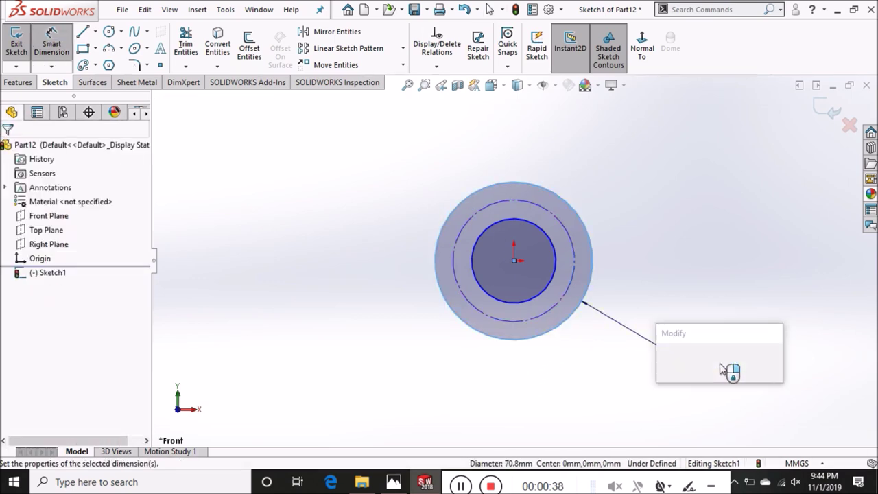
pyautogui.write('78')
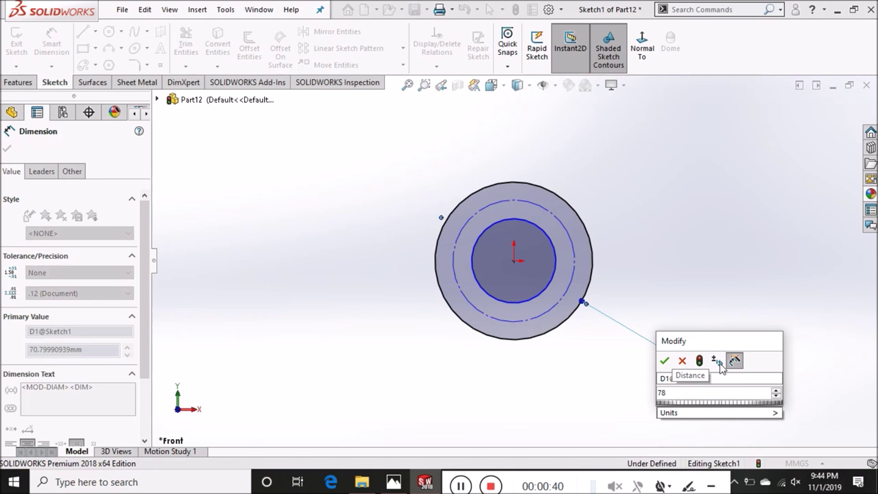
pyautogui.press('Return')
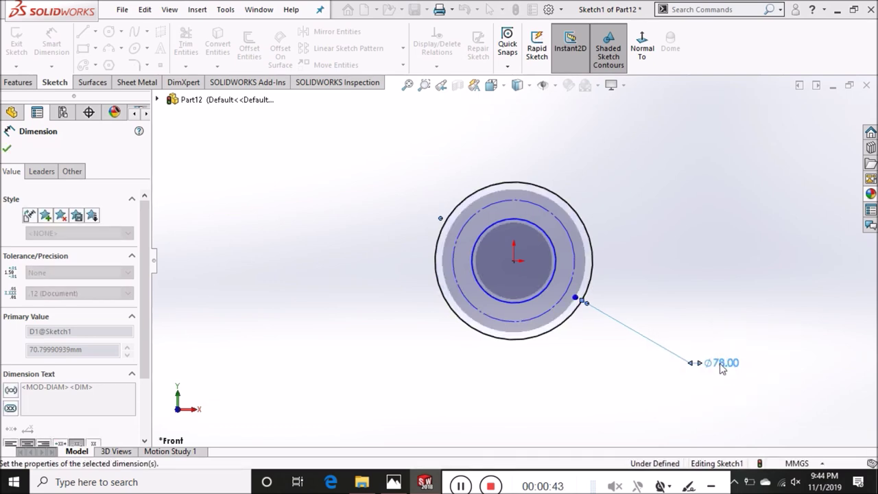
pyautogui.click(555, 277)
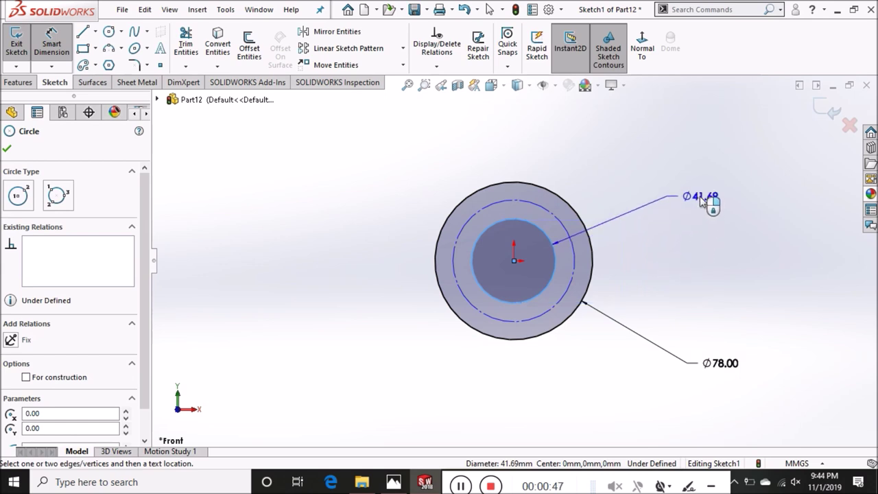
pyautogui.click(700, 196)
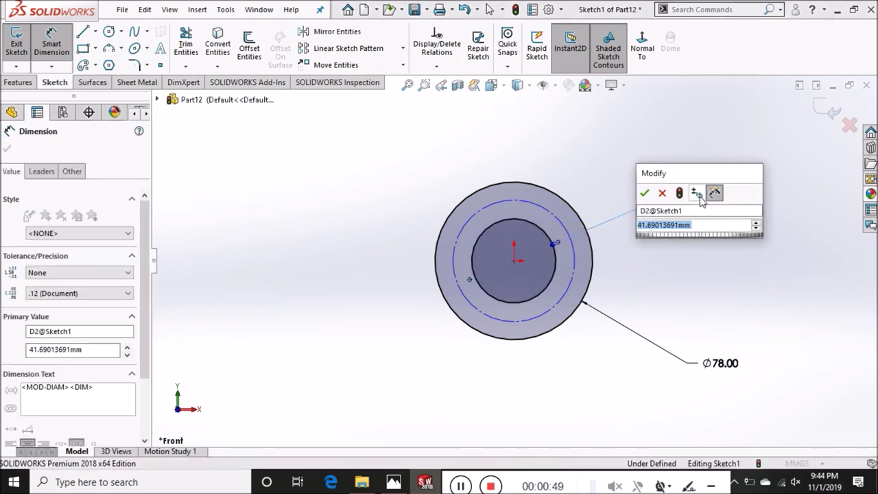
pyautogui.write('22')
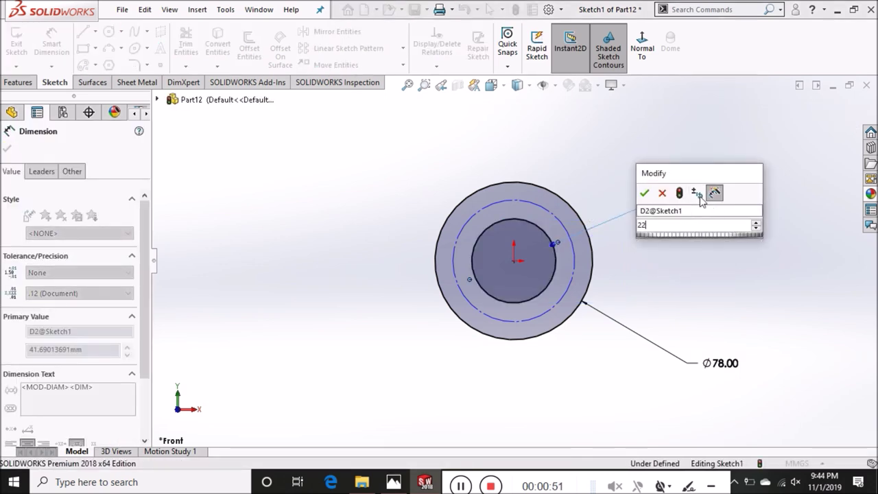
pyautogui.press('Return')
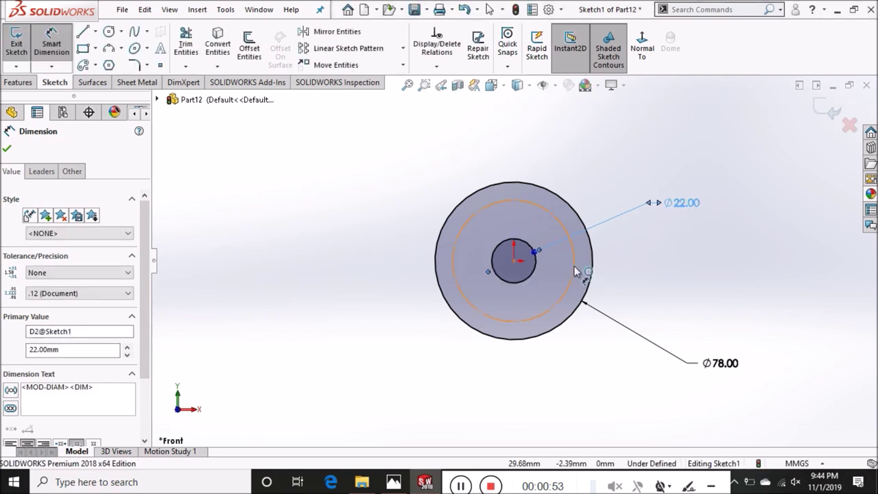
pyautogui.click(574, 268)
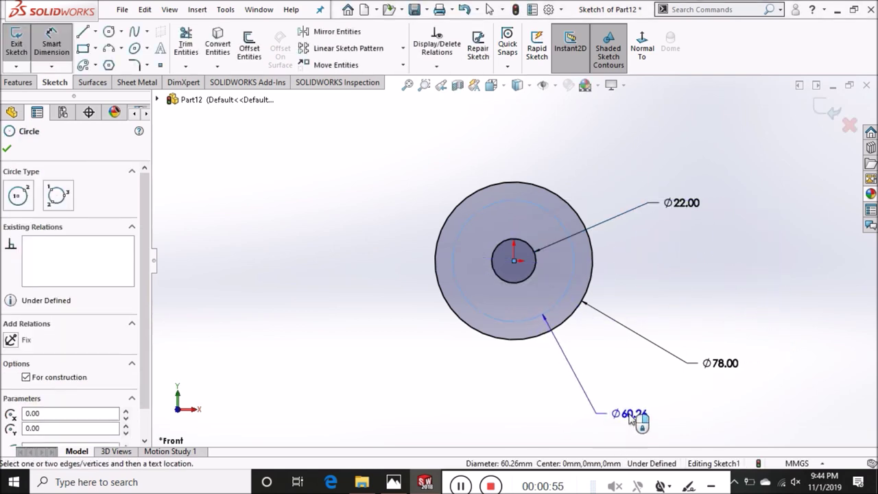
pyautogui.click(630, 418)
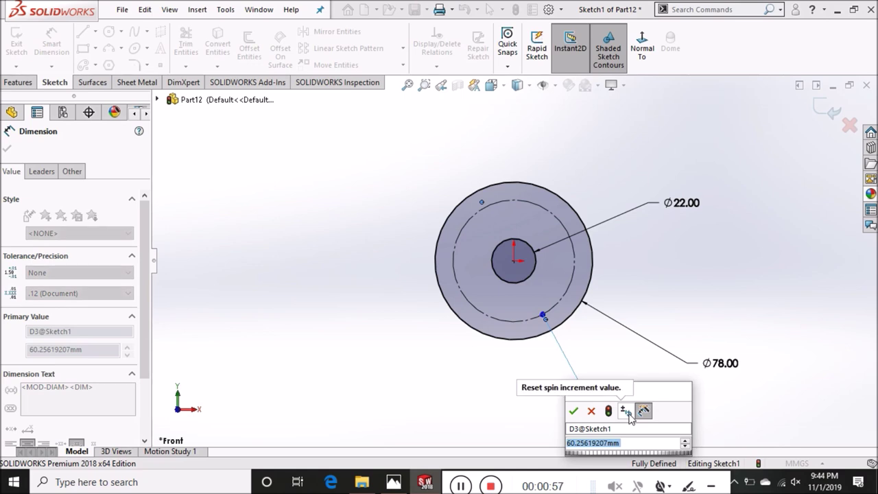
pyautogui.write('58')
pyautogui.press('Return')
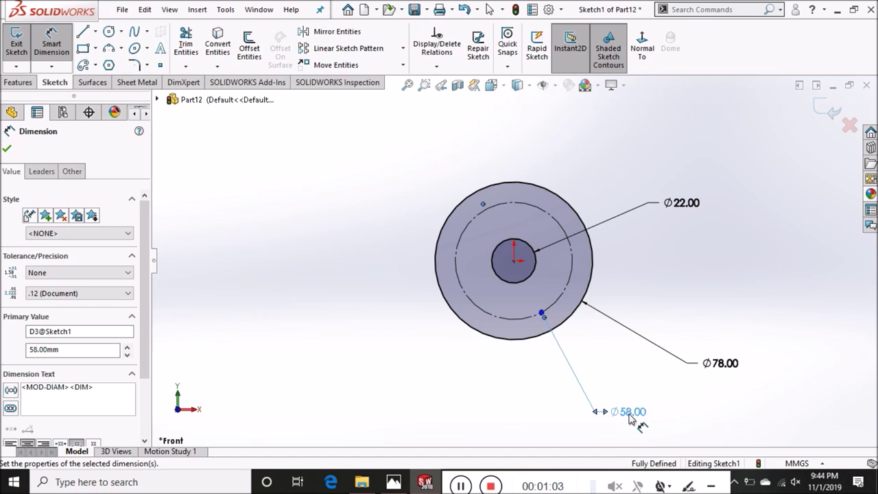
pyautogui.scroll(-1, 548, 264)
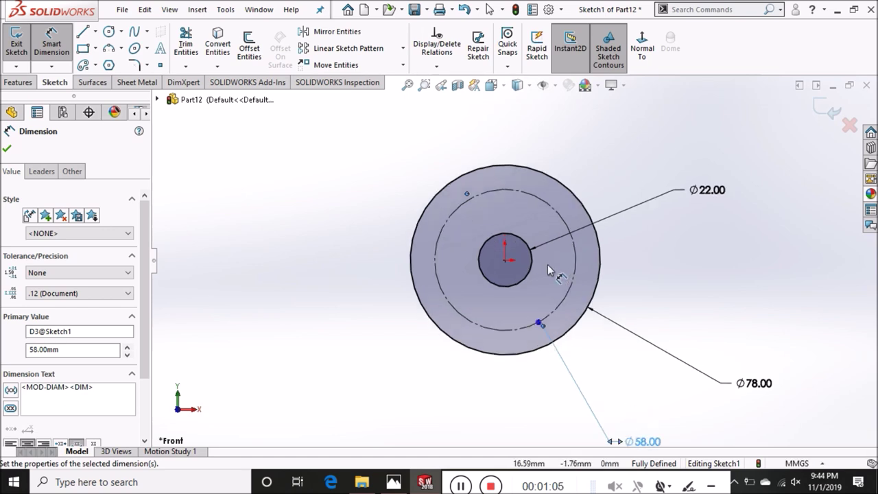
# Draw a small circle centred on the top of the construction circle and dimension it Ø14
pyautogui.click(109, 32)
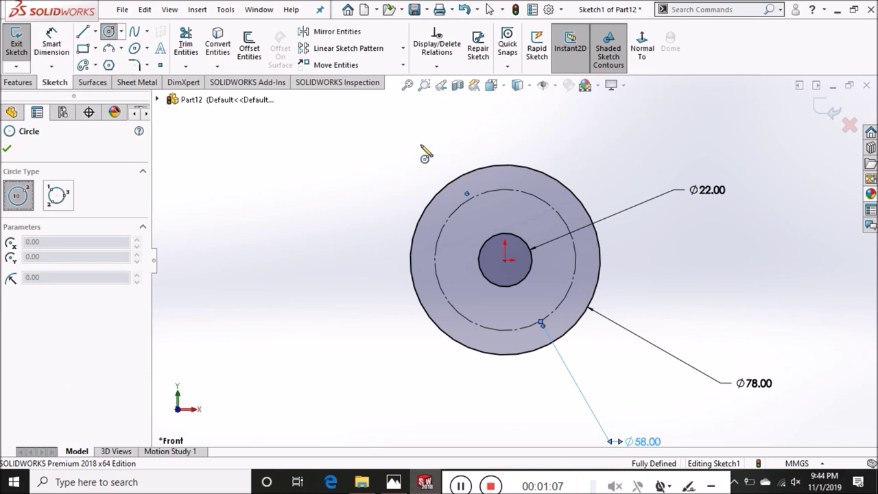
pyautogui.click(505, 189)
pyautogui.click(514, 217)
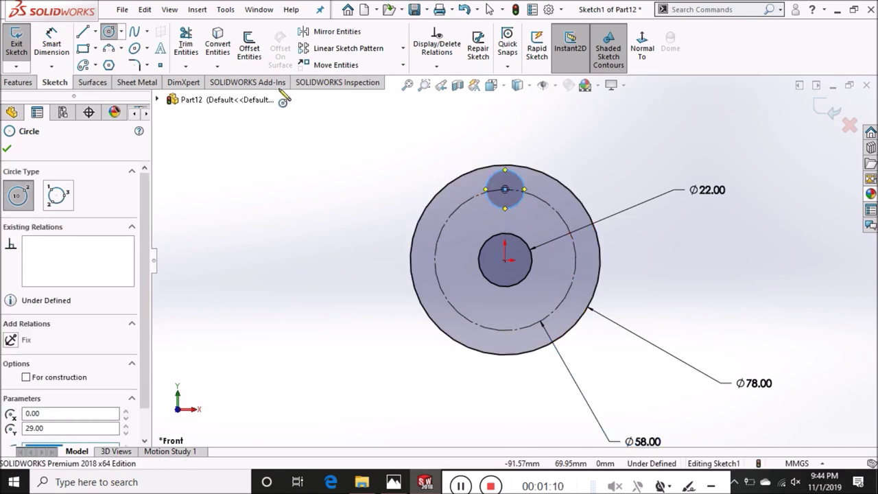
pyautogui.click(51, 44)
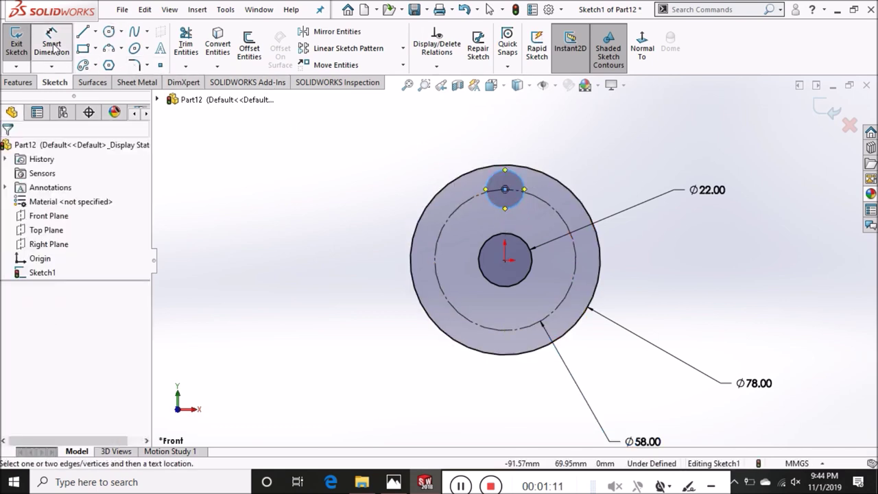
pyautogui.click(522, 187)
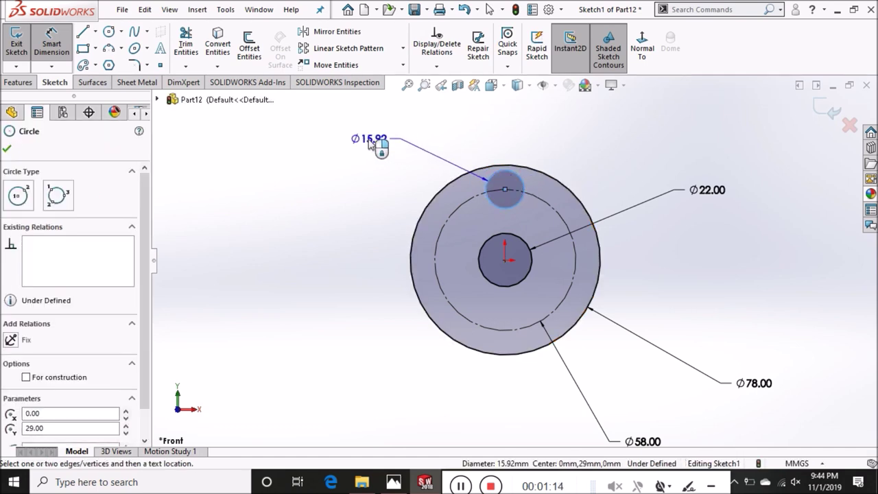
pyautogui.click(367, 140)
pyautogui.write('14')
pyautogui.press('Return')
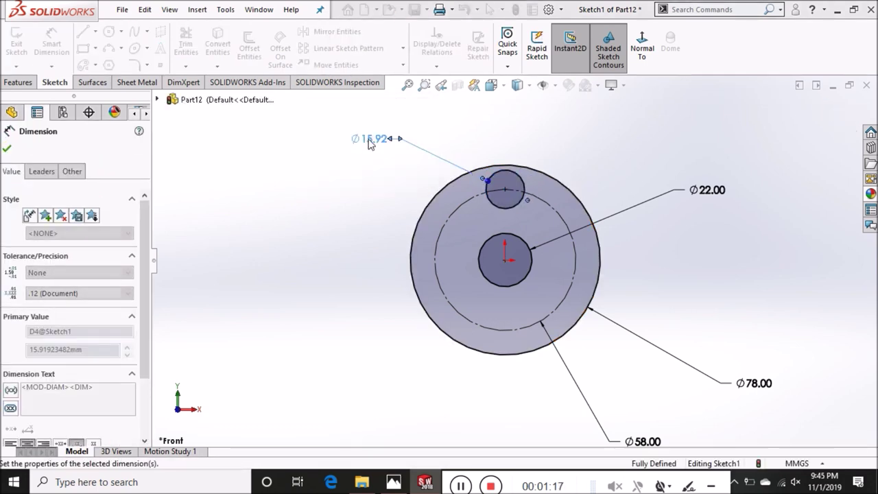
# Draw three connected lines down from the Ø14 circle, forming an open narrow slot
pyautogui.click(83, 31)
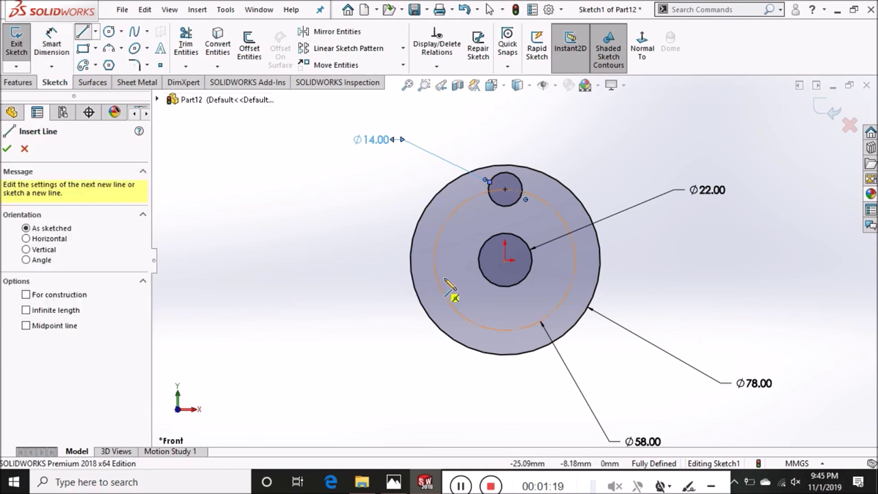
pyautogui.scroll(-1, 494, 195)
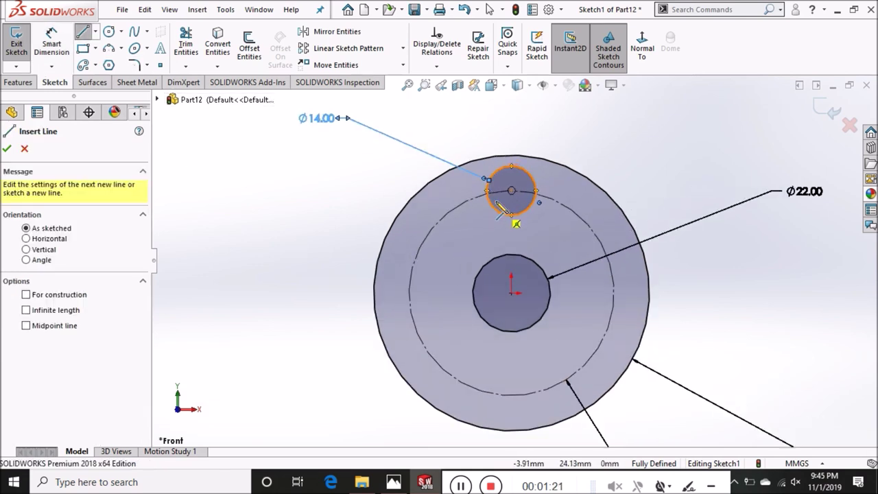
pyautogui.scroll(-1, 494, 195)
pyautogui.scroll(-2, 495, 199)
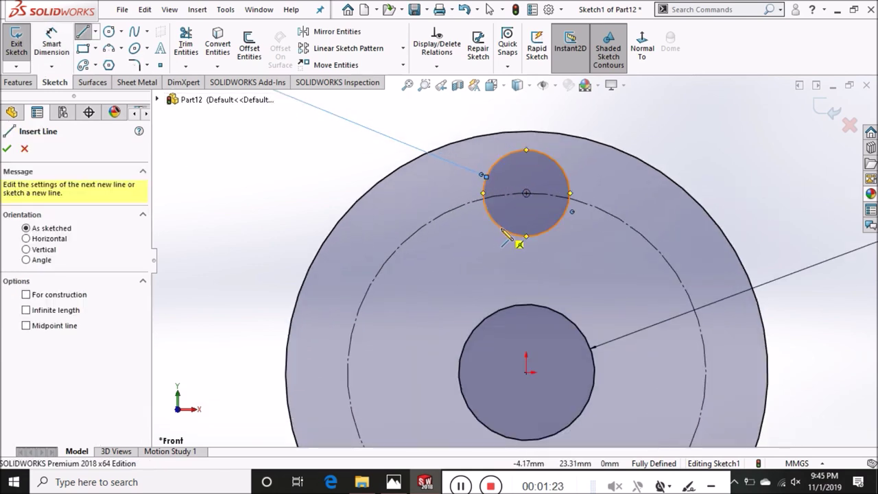
pyautogui.click(504, 234)
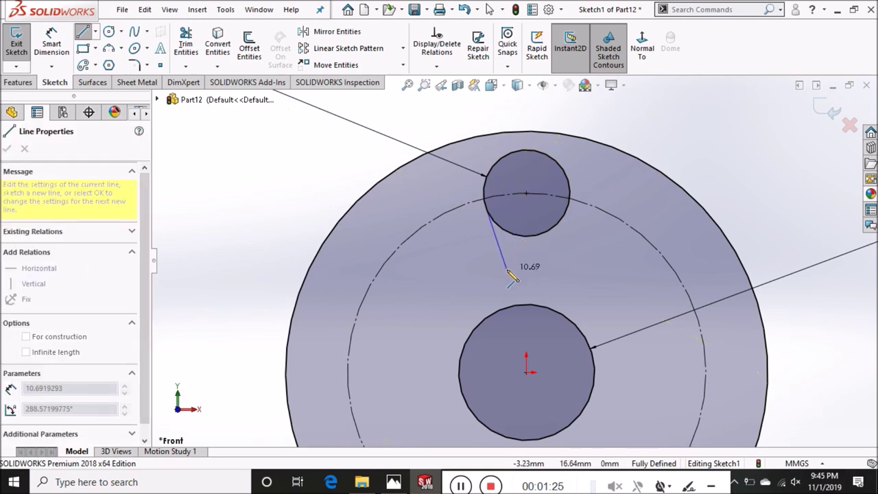
pyautogui.press('Escape')
pyautogui.press('l')
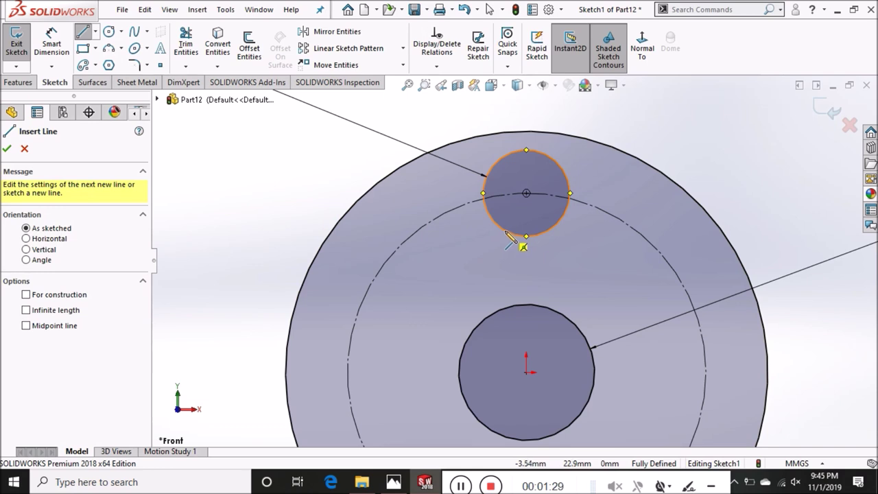
pyautogui.click(506, 233)
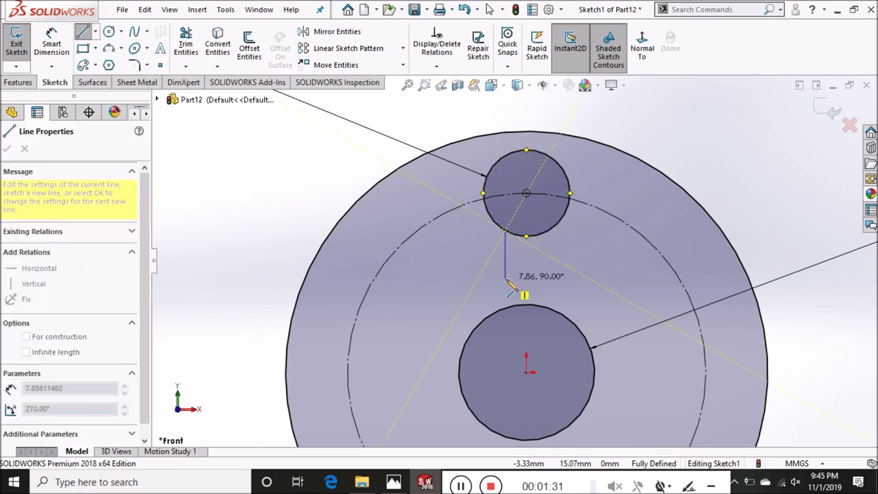
pyautogui.click(505, 281)
pyautogui.click(556, 281)
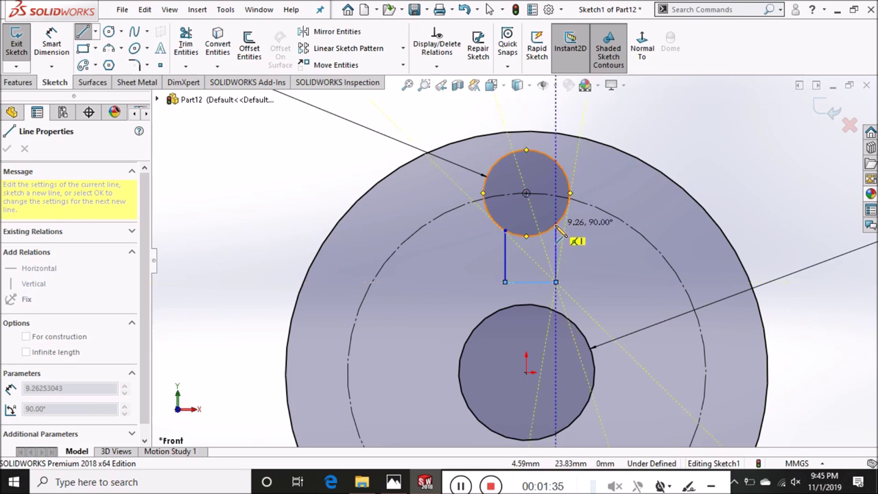
pyautogui.click(556, 228)
# End the line chain and make the slot's two top endpoints horizontal
pyautogui.rightClick(557, 226)
pyautogui.click(581, 230)
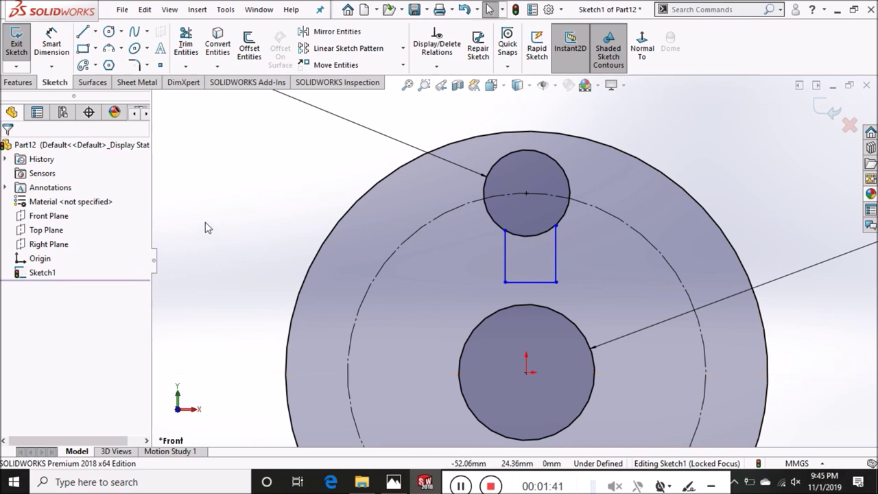
pyautogui.click(505, 230)
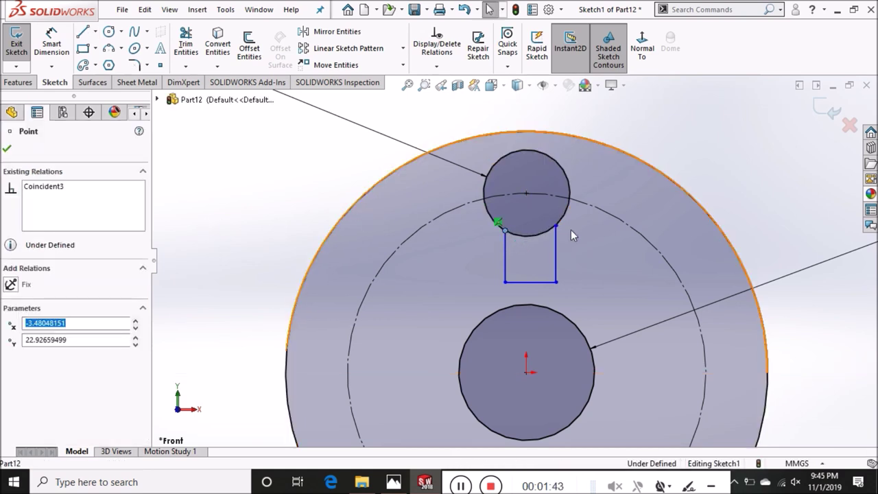
pyautogui.keyDown('ctrl'); pyautogui.click(556, 226); pyautogui.keyUp('ctrl')
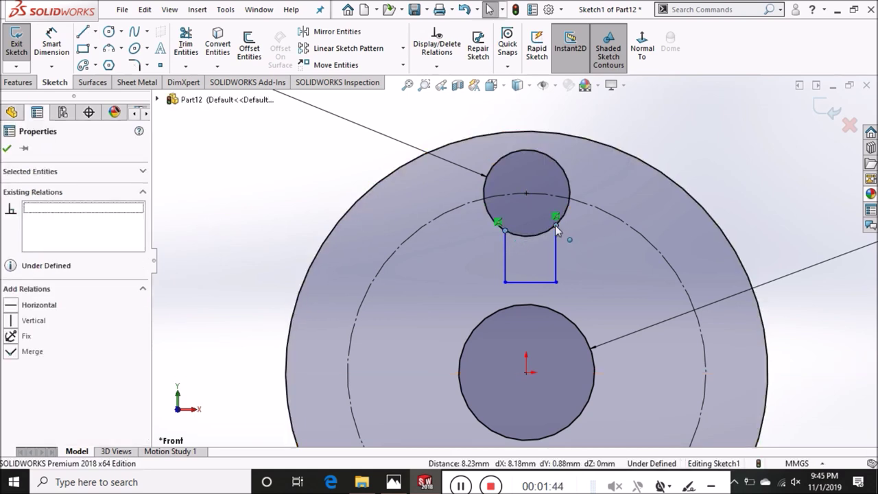
pyautogui.click(28, 305)
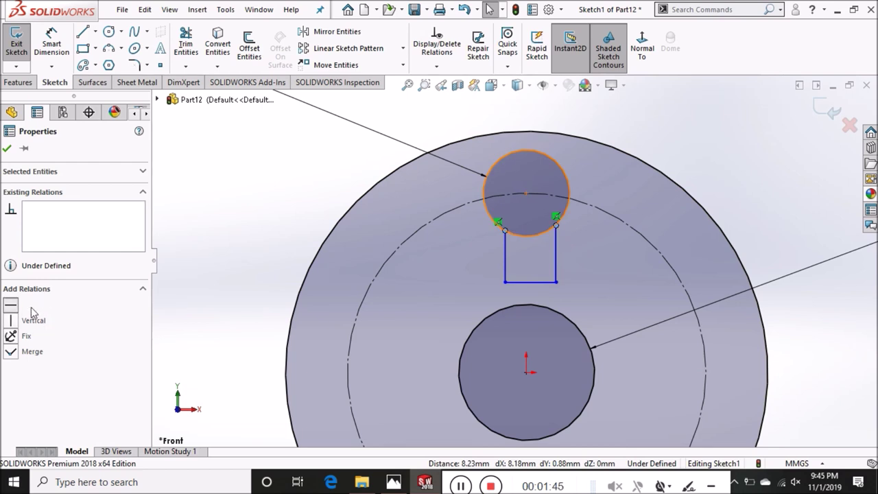
pyautogui.click(6, 148)
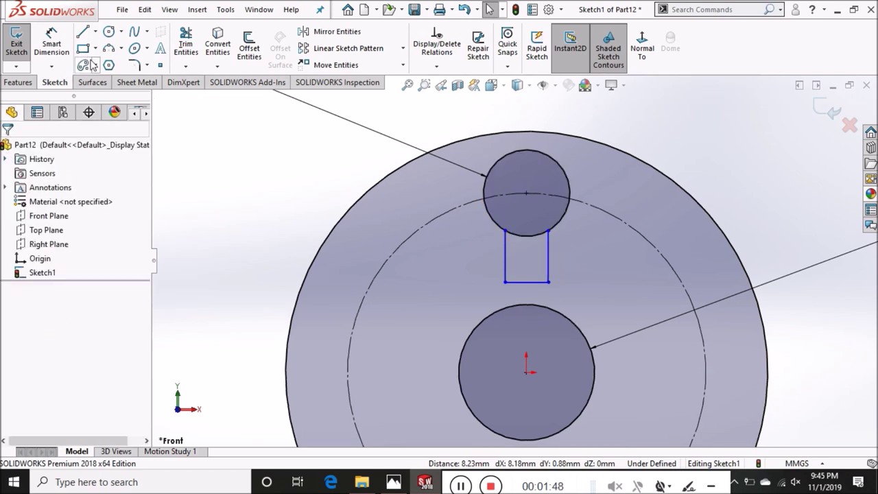
# Dimension the slot width to 6 mm
pyautogui.click(51, 43)
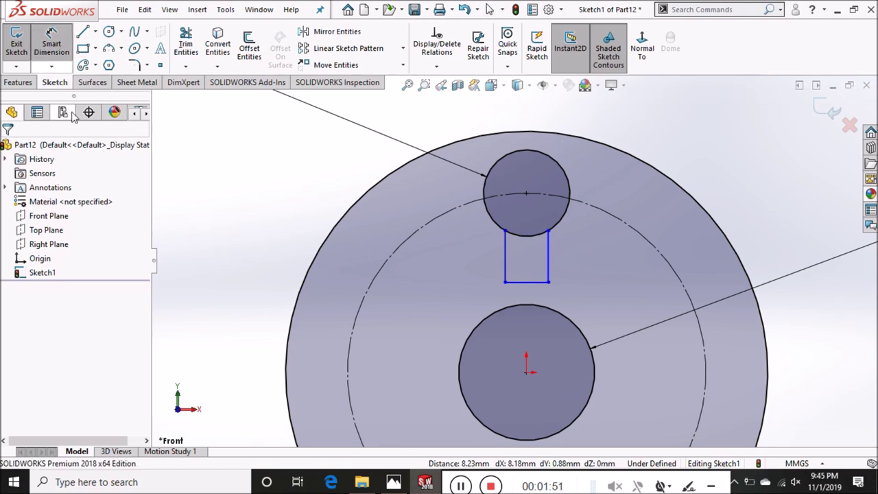
pyautogui.click(528, 280)
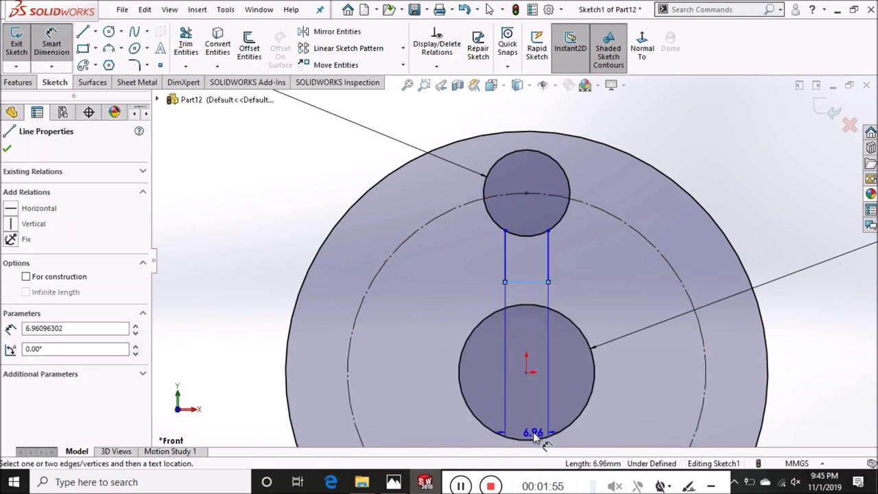
pyautogui.scroll(1, 531, 422)
pyautogui.scroll(1, 530, 417)
pyautogui.click(523, 406)
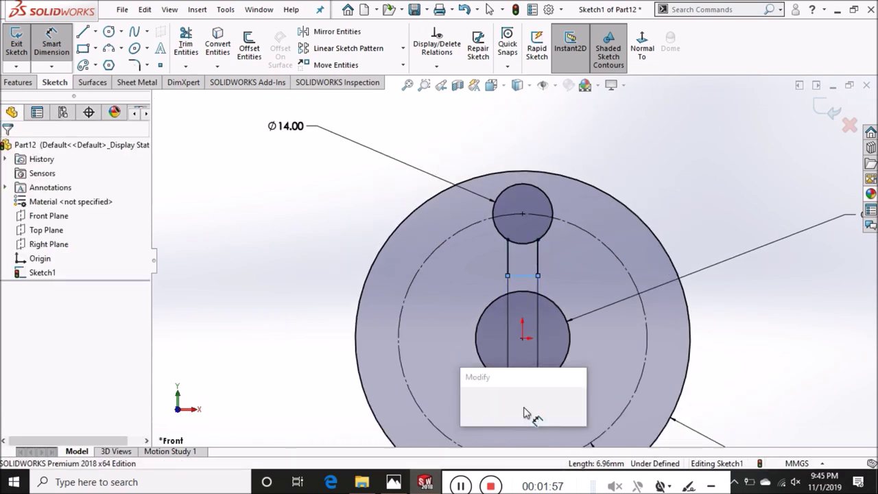
pyautogui.write('6.00mm')
pyautogui.press('Return')
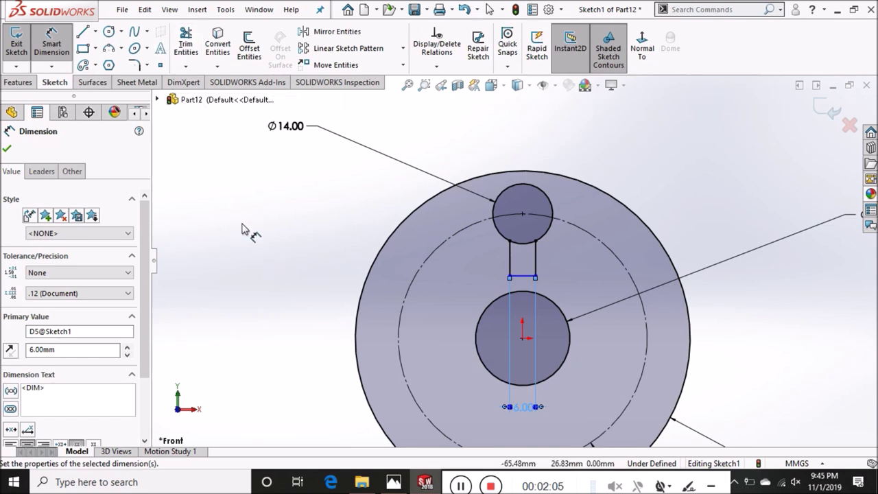
# Dimension the slot's bottom line 16 mm above the origin
pyautogui.click(522, 338)
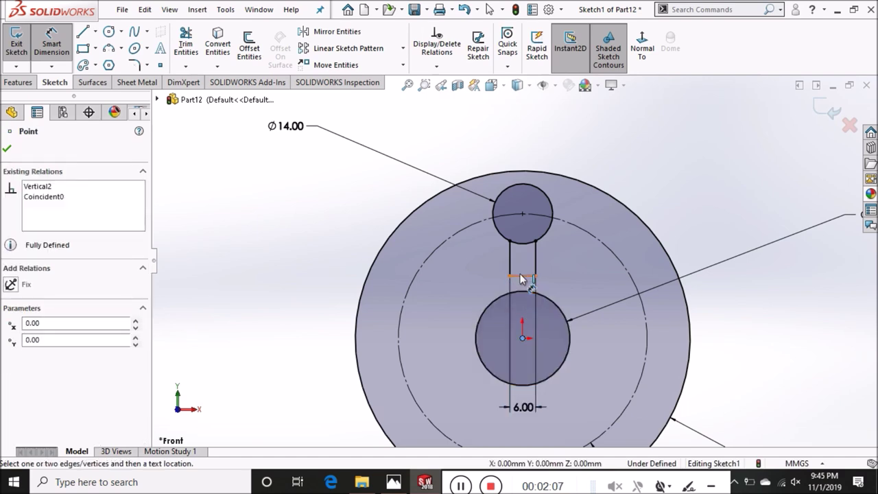
pyautogui.click(520, 276)
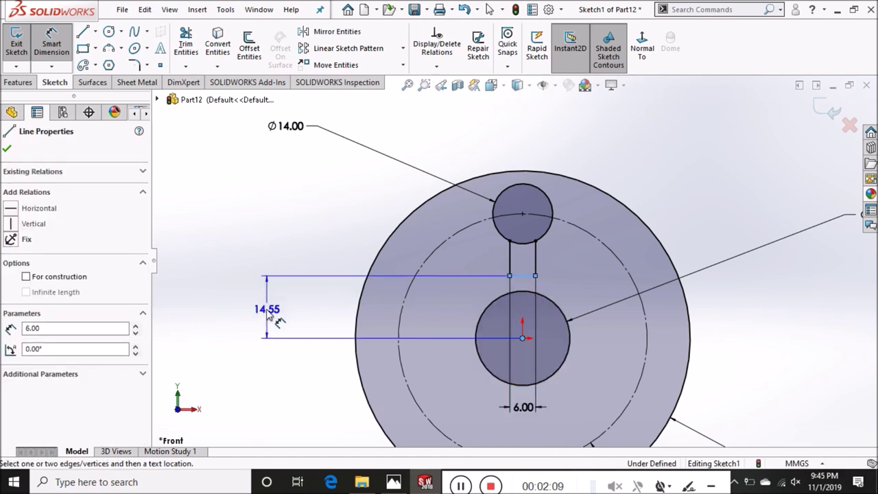
pyautogui.click(267, 315)
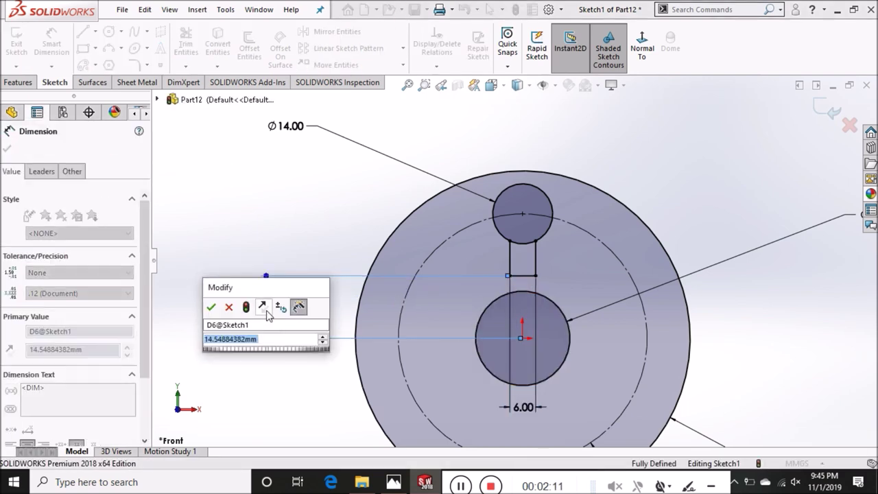
pyautogui.press('Escape')
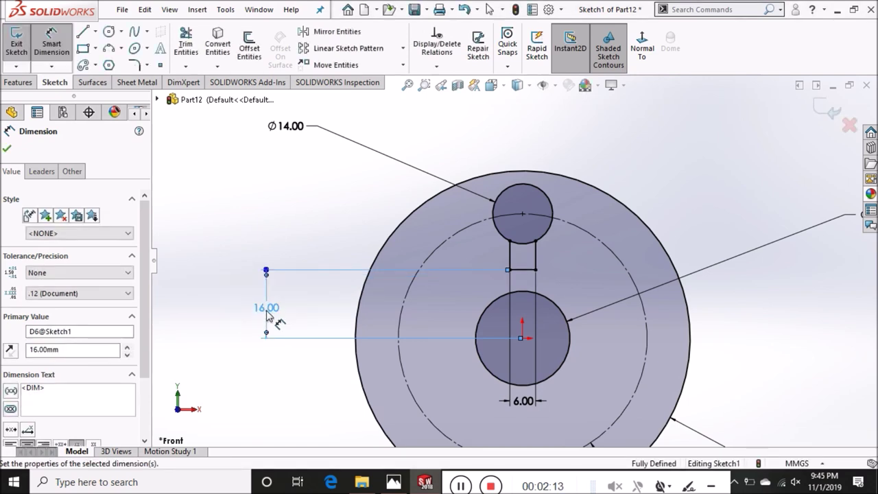
pyautogui.click(7, 148)
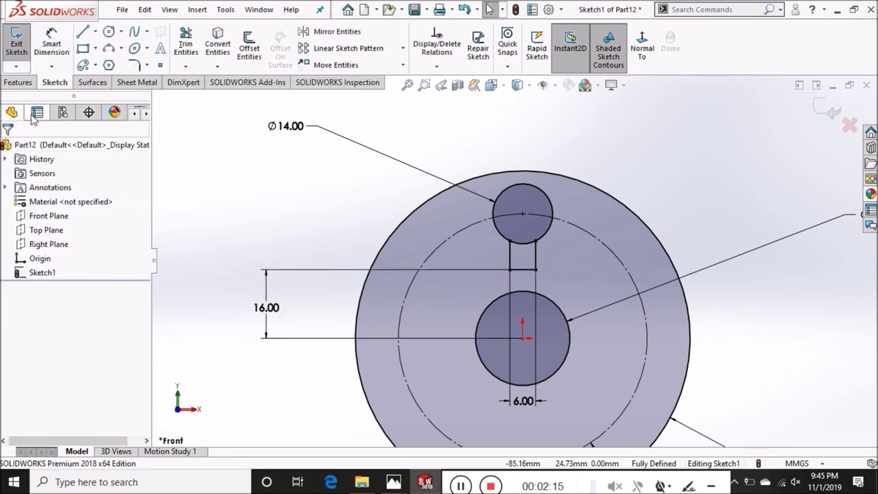
pyautogui.click(186, 44)
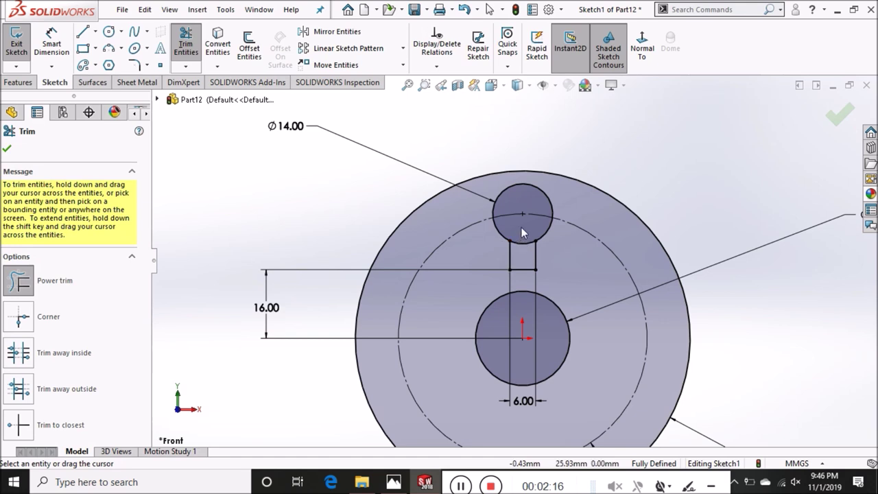
# Trim the arc inside the slot and circular-pattern the keyhole into six slots around the centre
pyautogui.moveTo(522, 236); pyautogui.dragTo(525, 250)
pyautogui.click(7, 149)
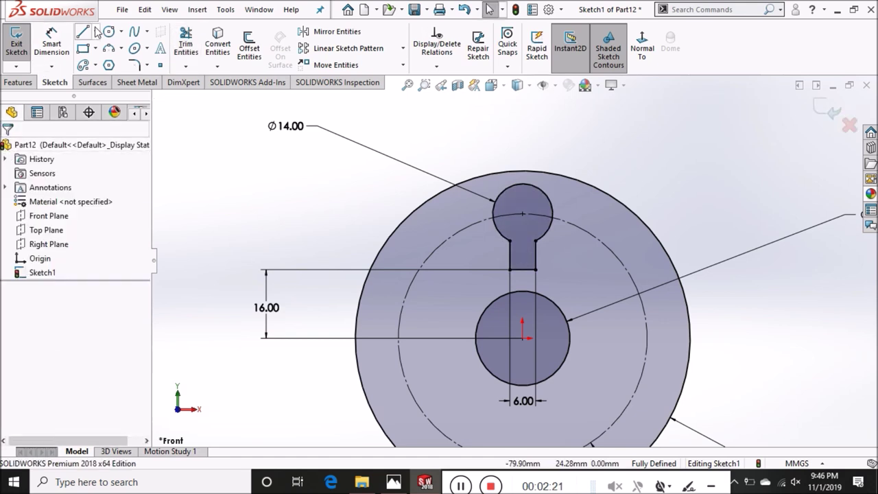
pyautogui.click(403, 49)
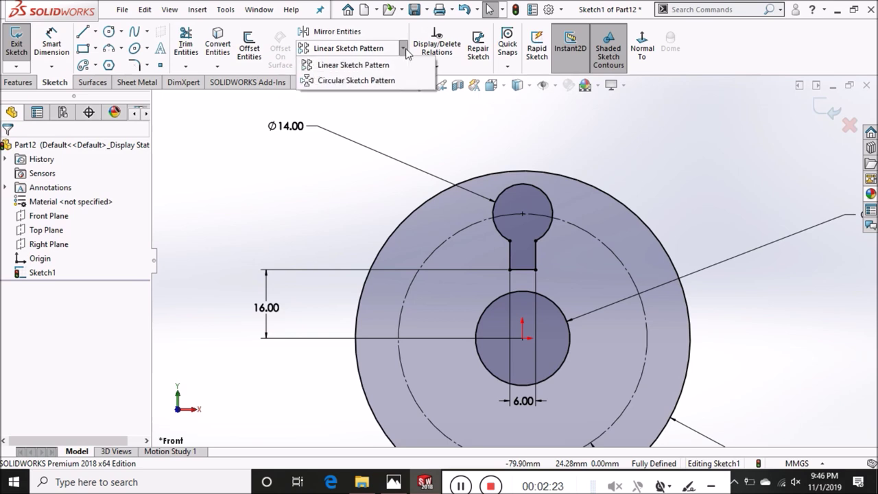
pyautogui.click(395, 83)
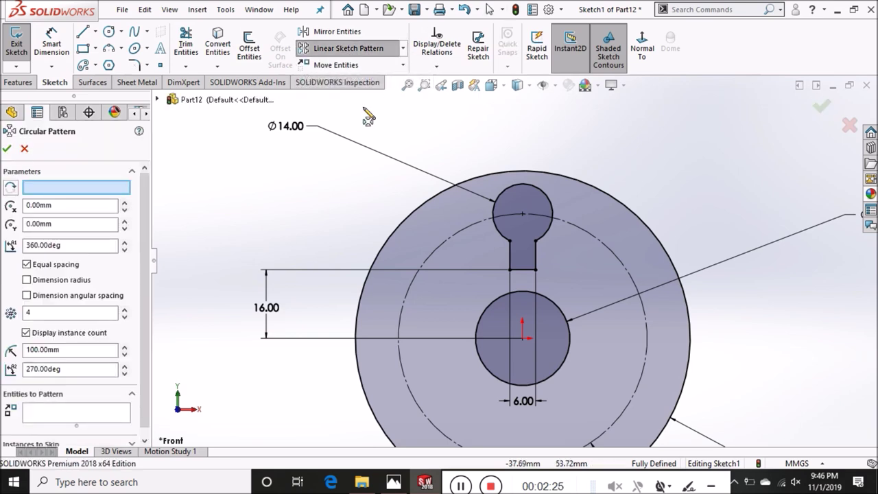
pyautogui.click(49, 417)
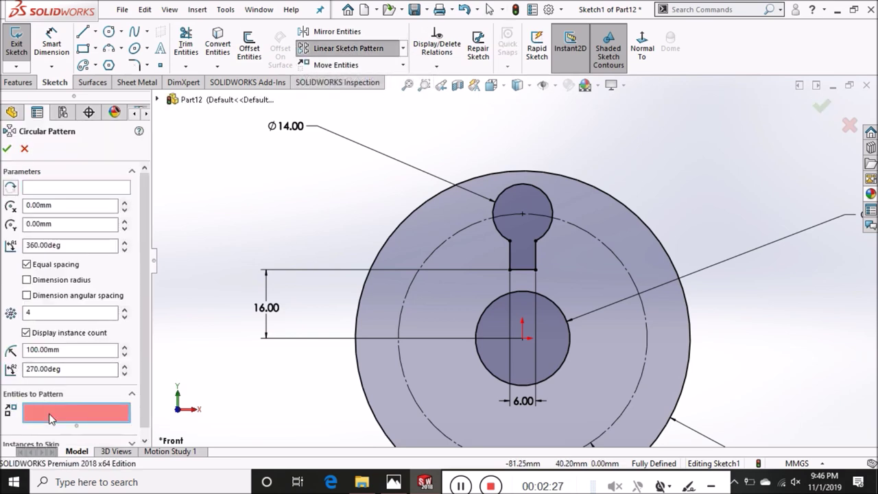
pyautogui.click(511, 209)
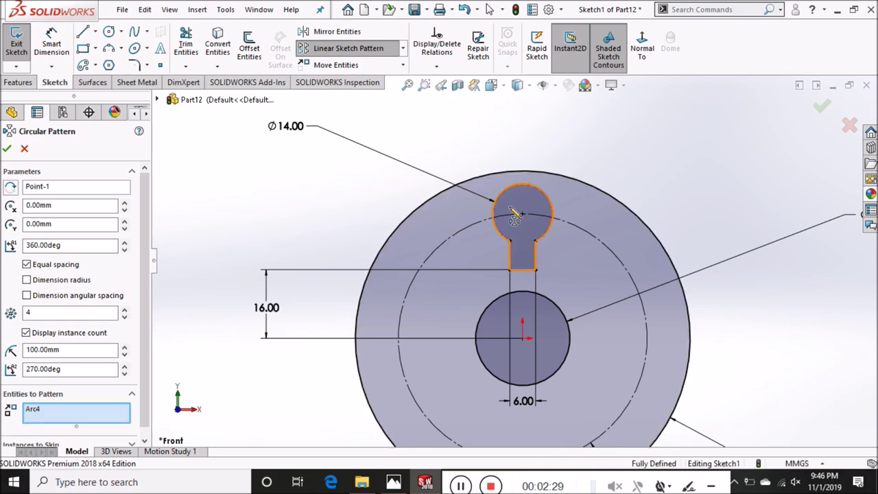
pyautogui.press('f')
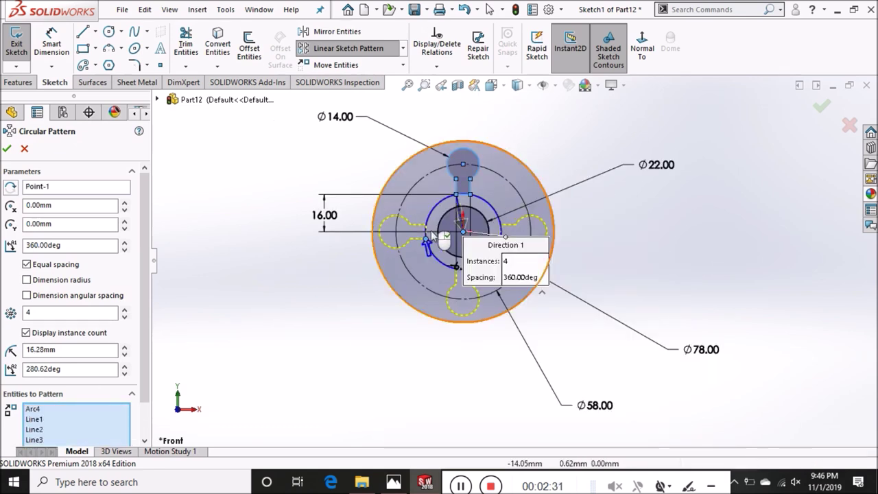
pyautogui.doubleClick(42, 312)
pyautogui.write('6')
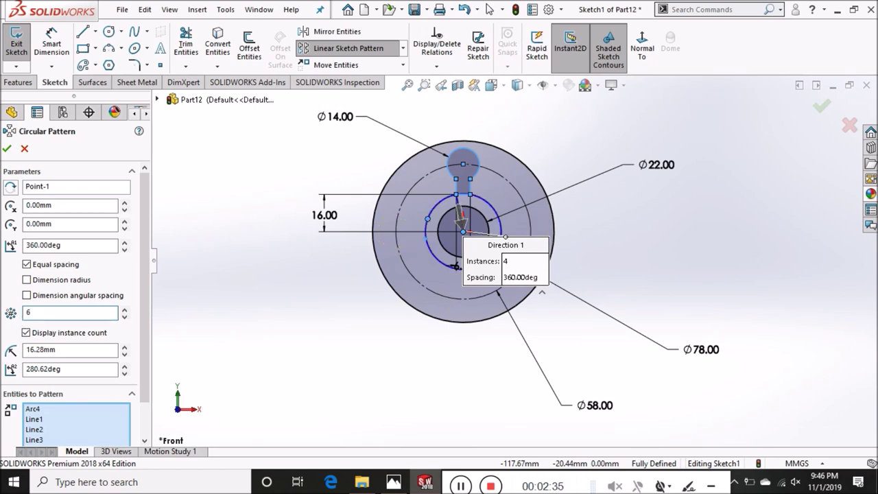
pyautogui.click(8, 149)
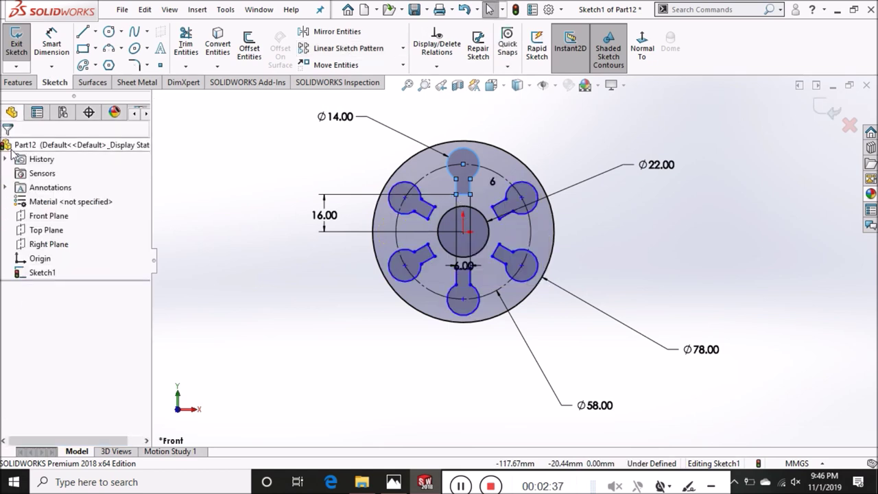
pyautogui.click(299, 310)
pyautogui.press('f')
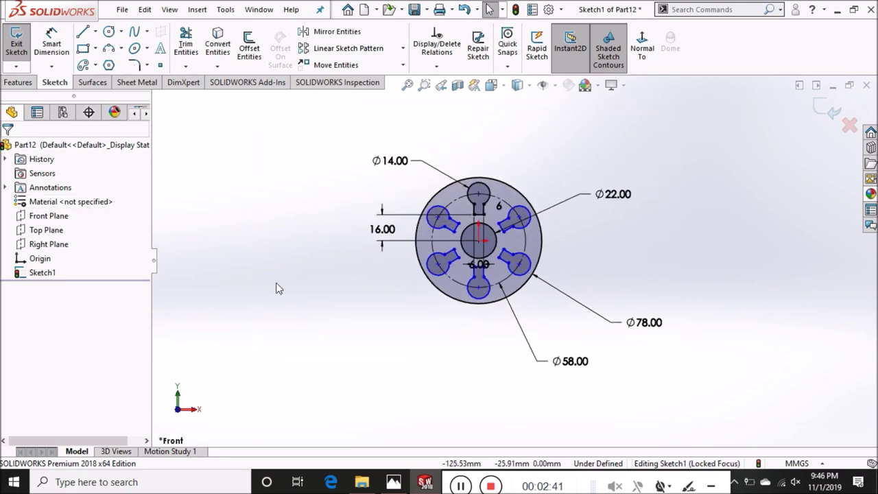
# Draw a new circle above the disc for the top concentric pair
pyautogui.click(108, 32)
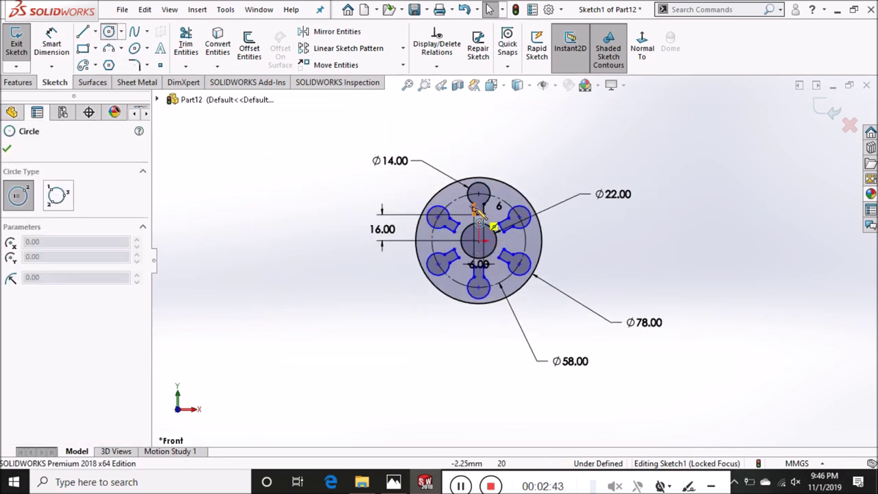
pyautogui.click(478, 129)
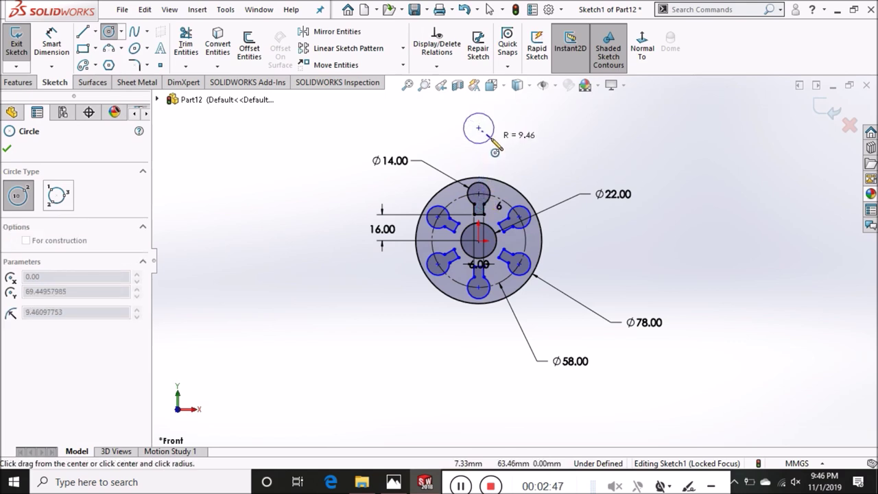
pyautogui.click(490, 138)
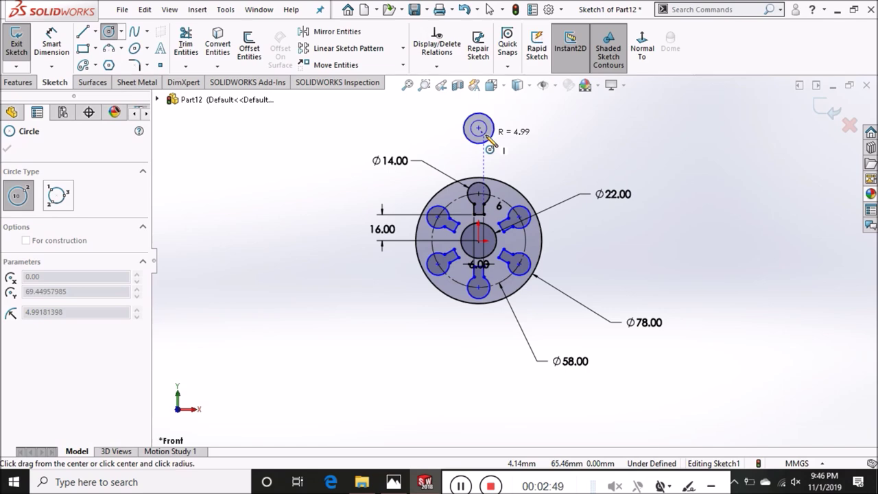
pyautogui.press('d')
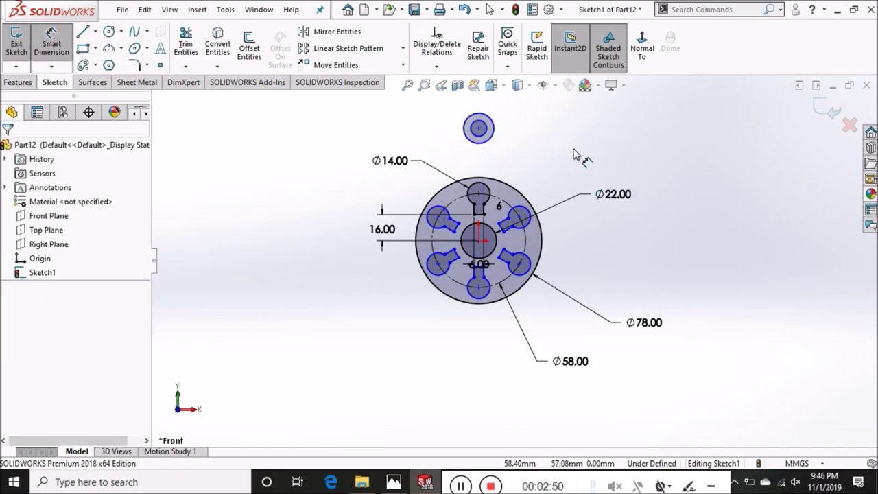
pyautogui.scroll(-1, 526, 137)
pyautogui.scroll(-2, 519, 137)
pyautogui.scroll(-2, 480, 141)
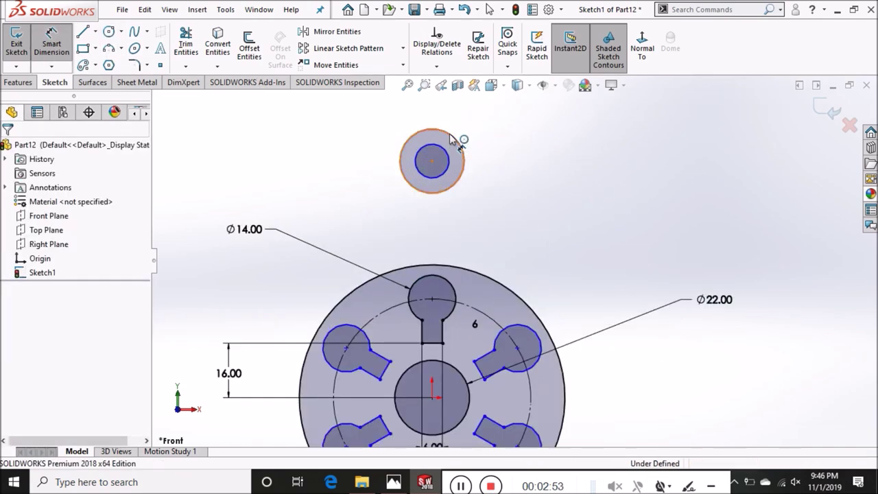
# Dimension the top circles Ø22 outer and Ø12 inner
pyautogui.click(452, 139)
pyautogui.click(511, 119)
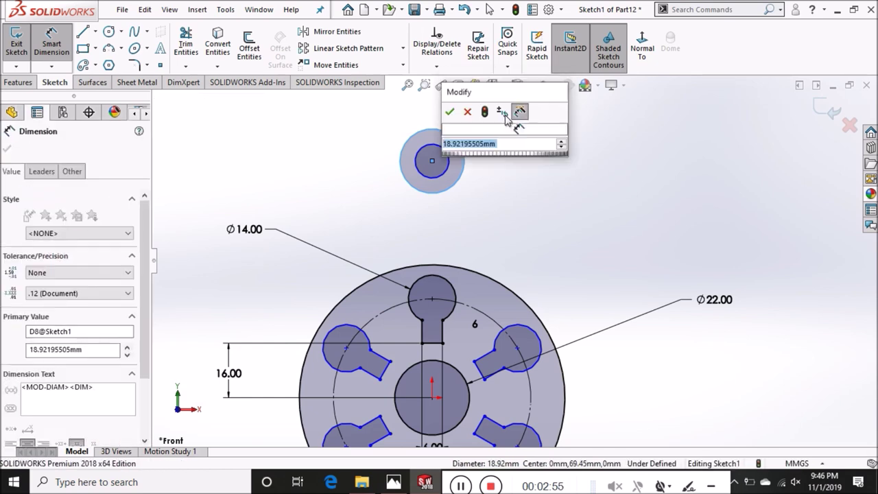
pyautogui.write('22')
pyautogui.press('Return')
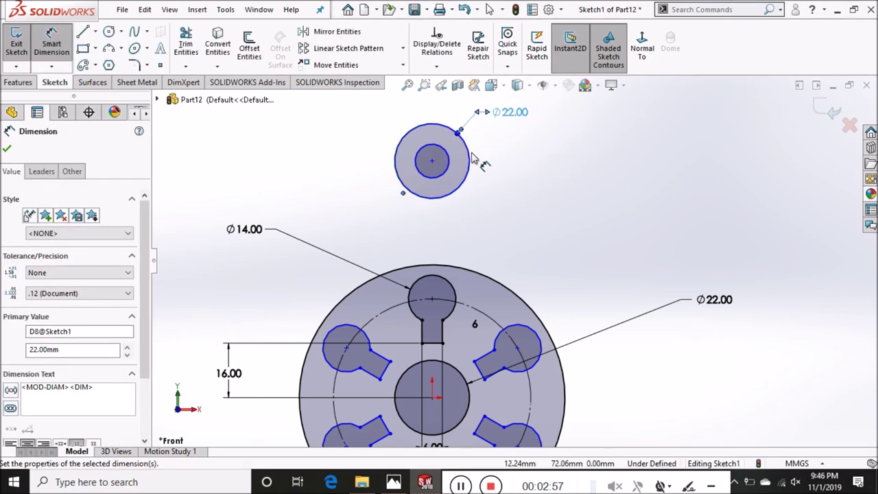
pyautogui.click(447, 169)
pyautogui.click(520, 147)
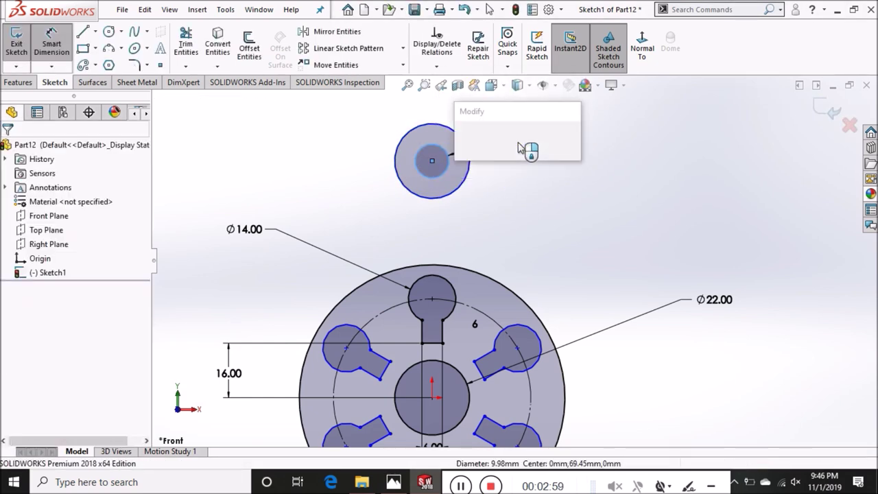
pyautogui.write('12')
pyautogui.press('Return')
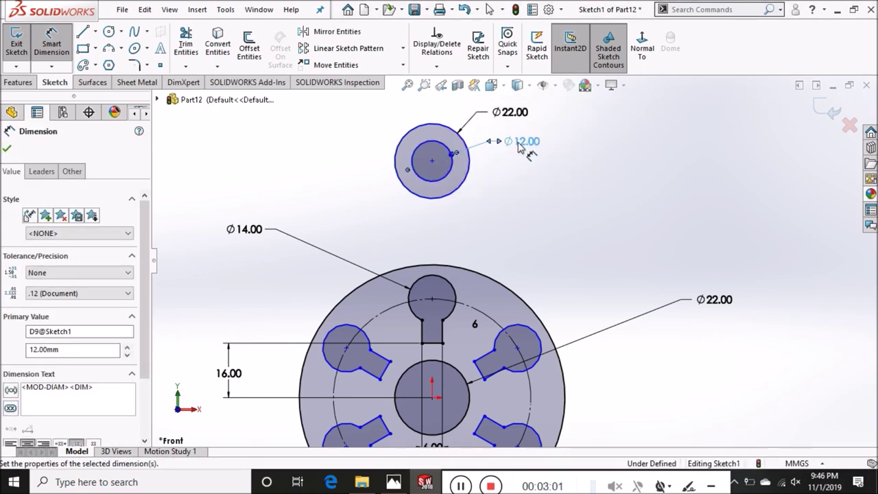
pyautogui.scroll(2, 517, 258)
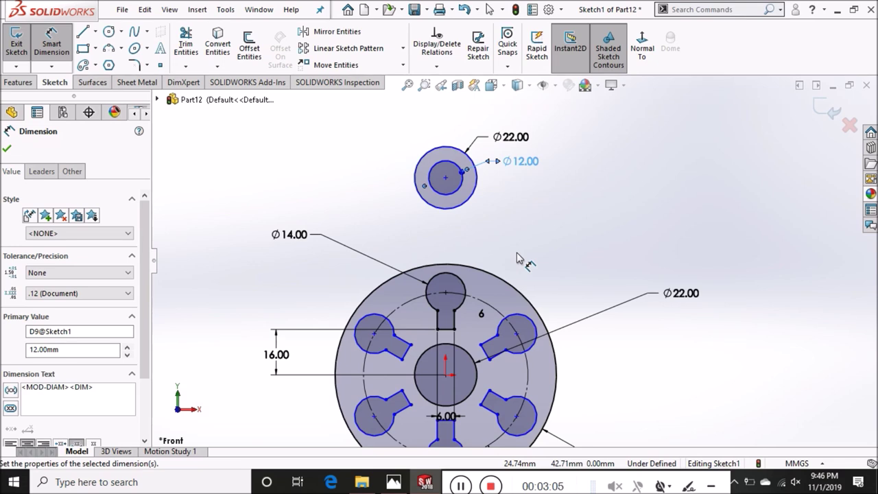
pyautogui.scroll(3, 517, 258)
pyautogui.click(109, 34)
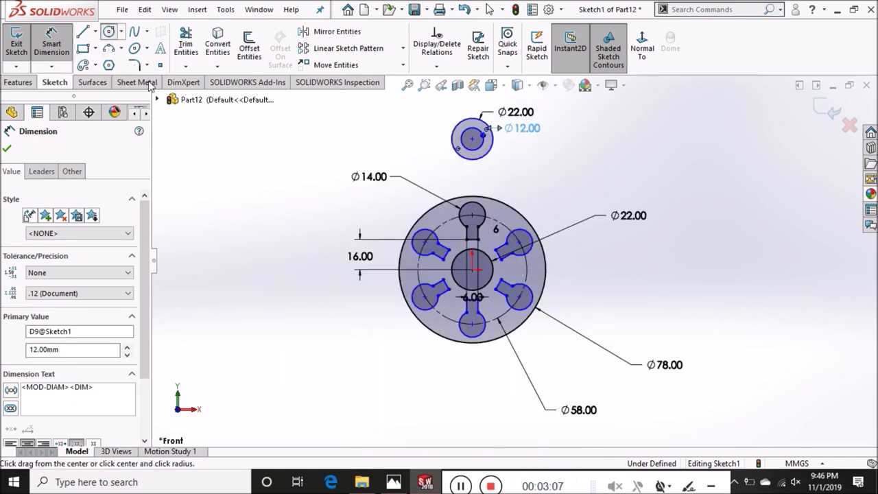
# Draw two concentric circles at the disc's lower right
pyautogui.click(558, 347)
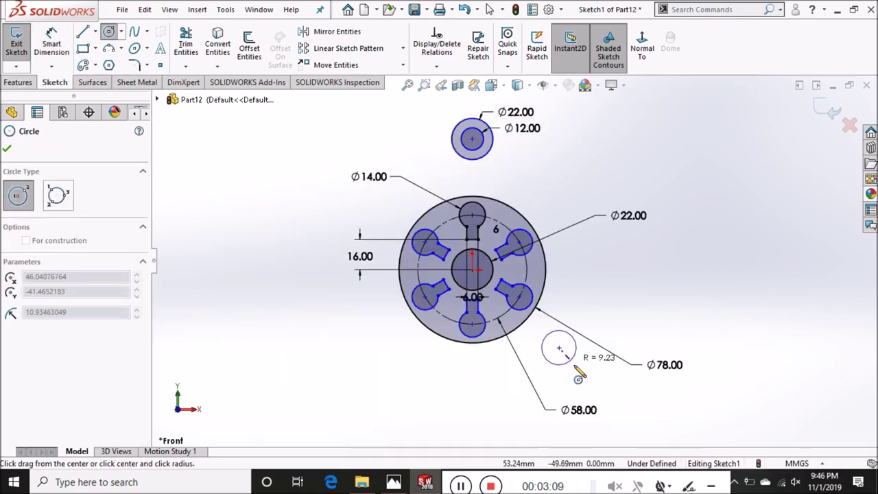
pyautogui.click(585, 367)
pyautogui.click(559, 348)
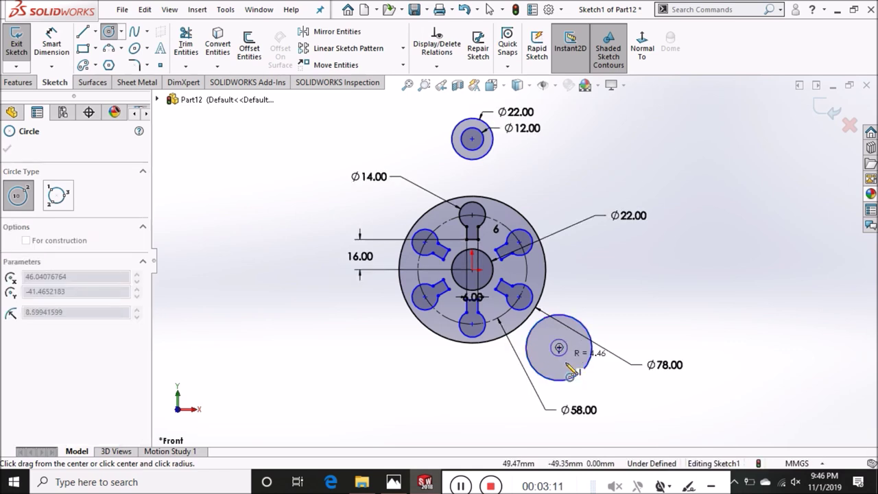
pyautogui.click(547, 364)
# Dimension the lower-right circles Ø36 outer and Ø18 inner
pyautogui.click(50, 43)
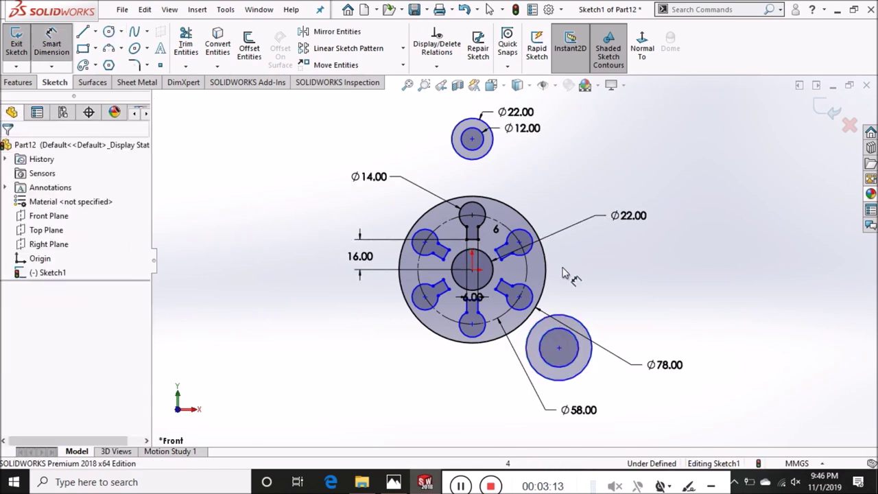
pyautogui.click(588, 358)
pyautogui.click(657, 410)
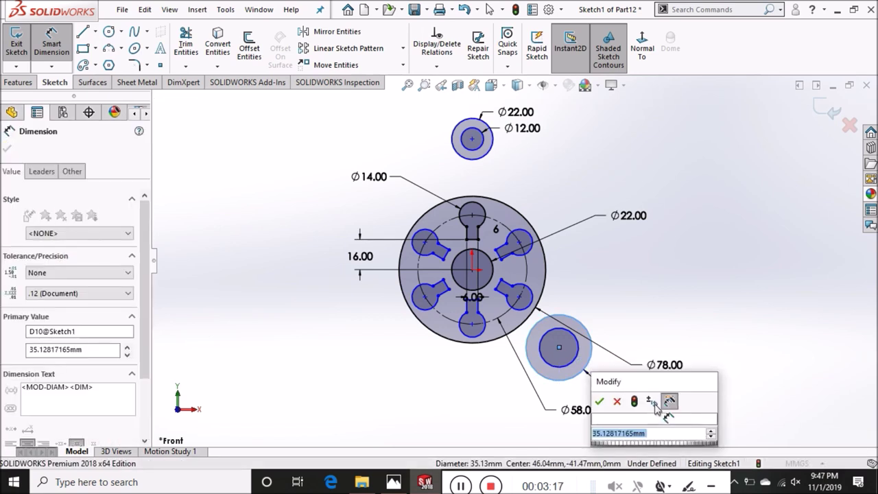
pyautogui.write('36')
pyautogui.press('Return')
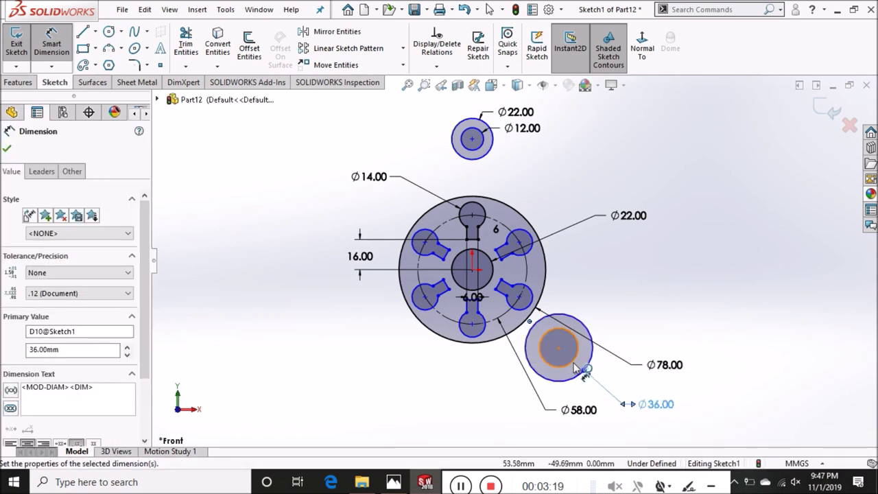
pyautogui.click(575, 360)
pyautogui.click(706, 388)
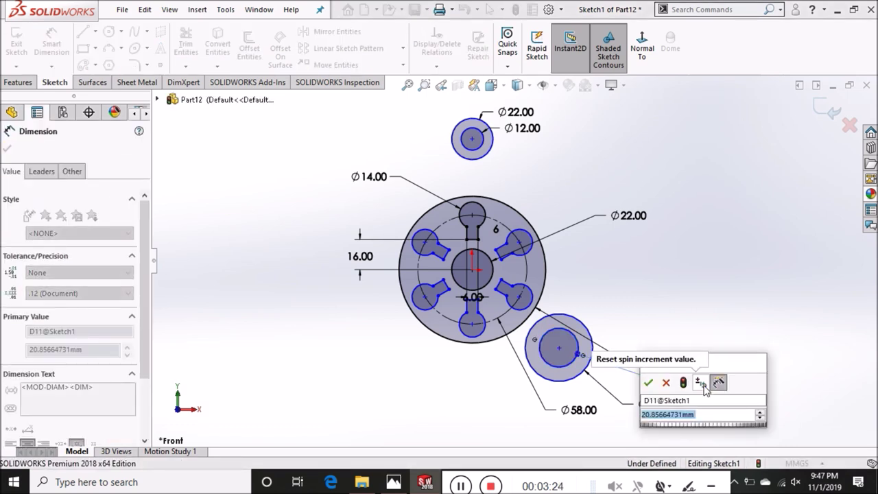
pyautogui.write('18')
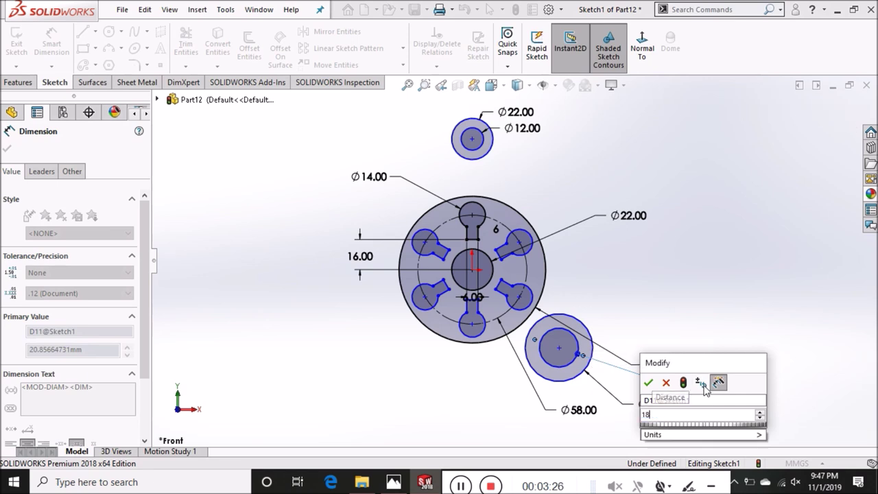
pyautogui.press('Return')
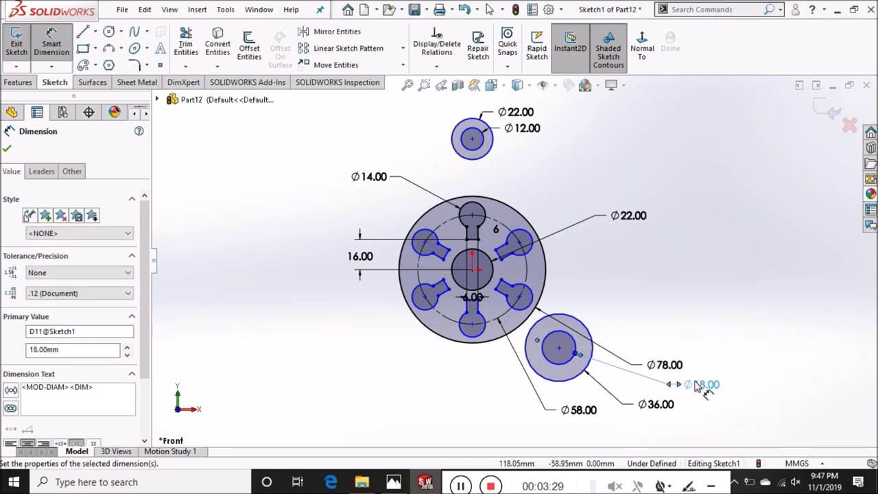
pyautogui.click(5, 150)
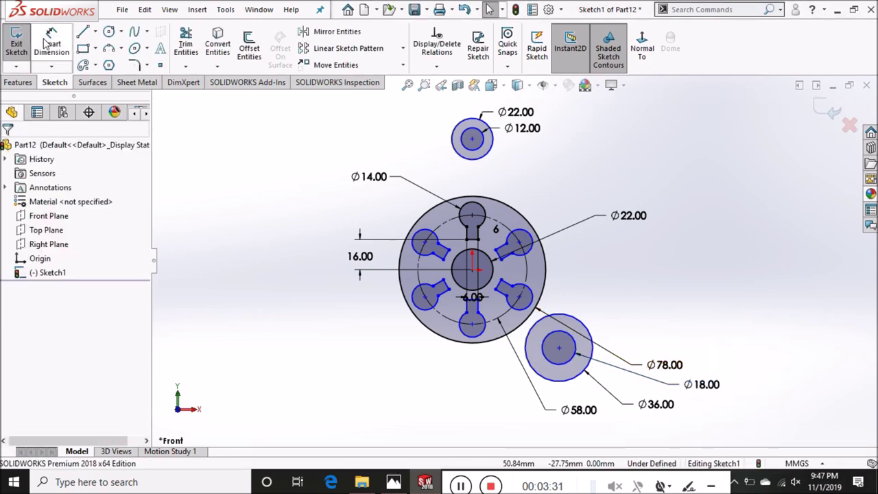
pyautogui.click(472, 139)
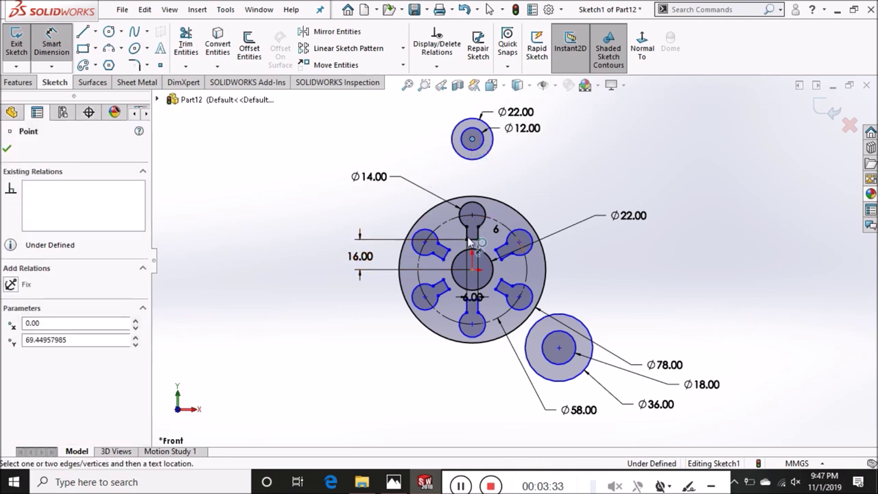
# Add vertical dimensions: 57 from hub centre to top pair, 104 between the two pairs
pyautogui.click(472, 269)
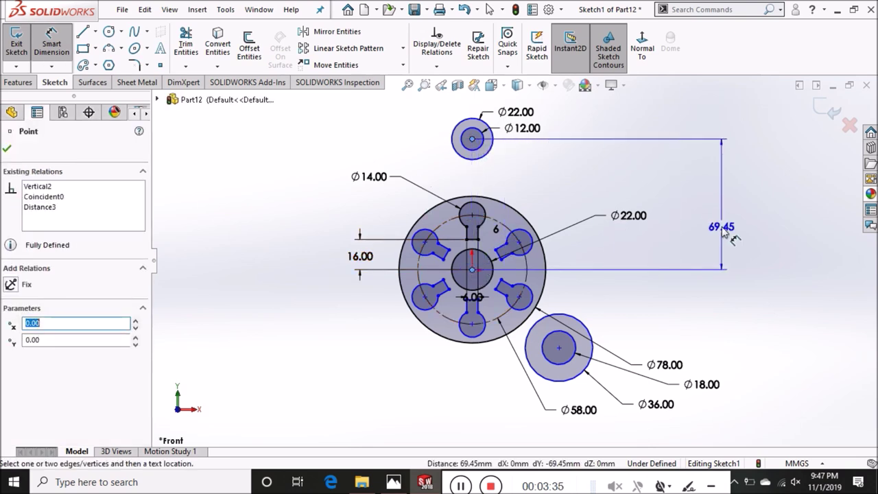
pyautogui.click(721, 228)
pyautogui.write('57')
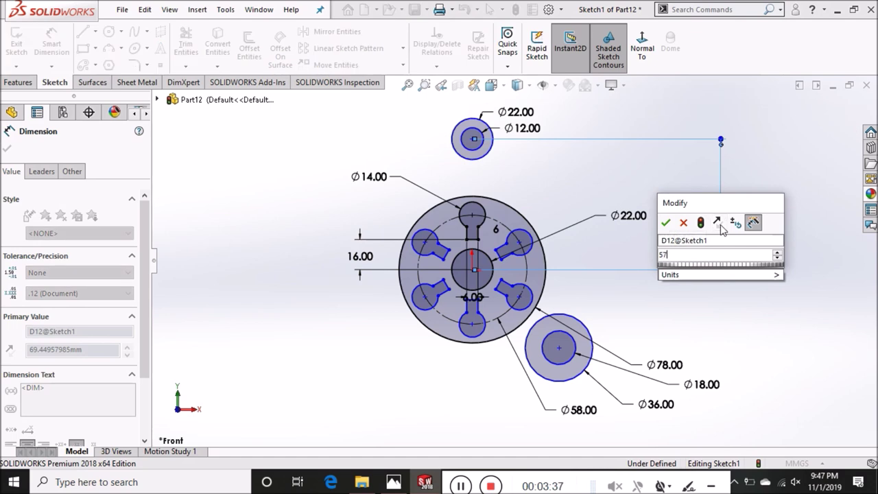
pyautogui.press('Return')
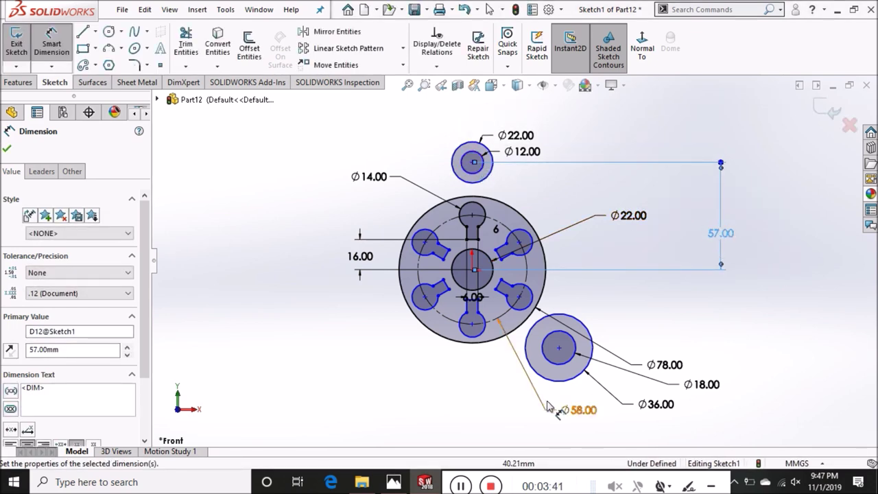
pyautogui.click(559, 348)
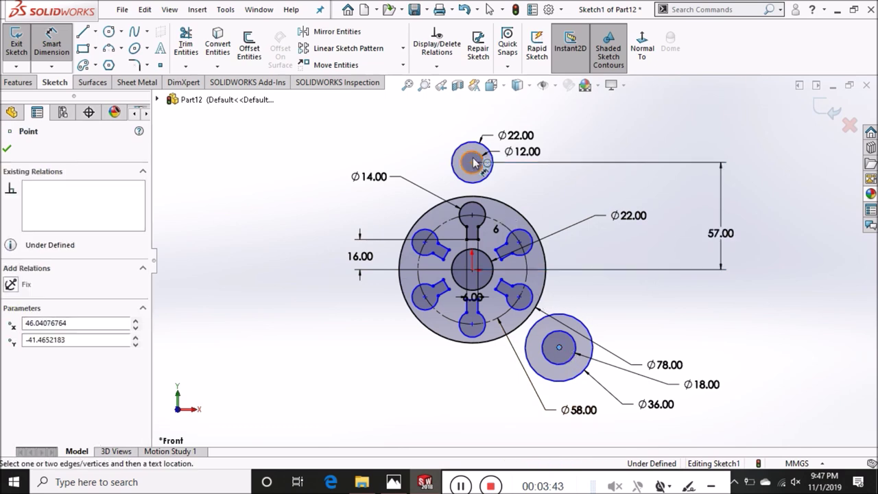
pyautogui.click(473, 162)
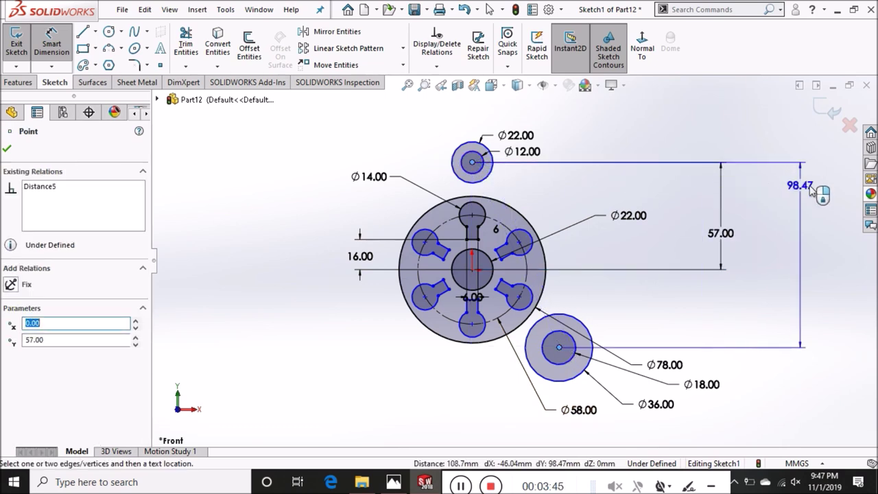
pyautogui.click(794, 273)
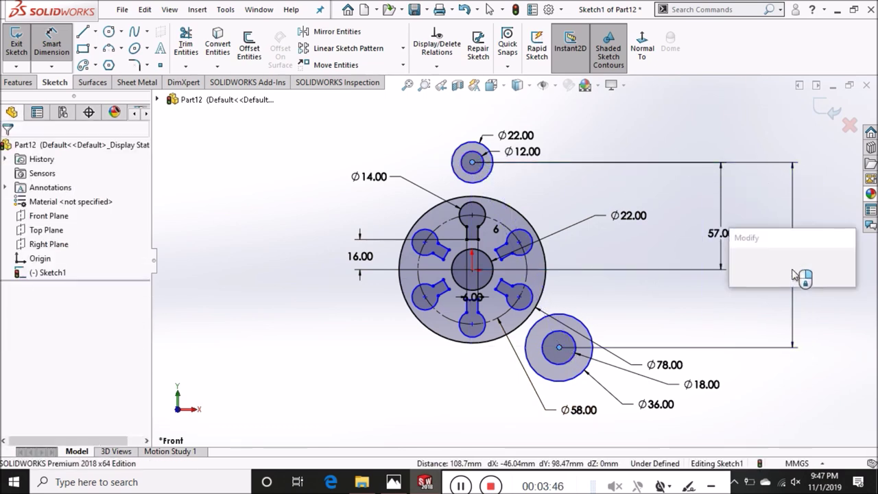
pyautogui.write('1')
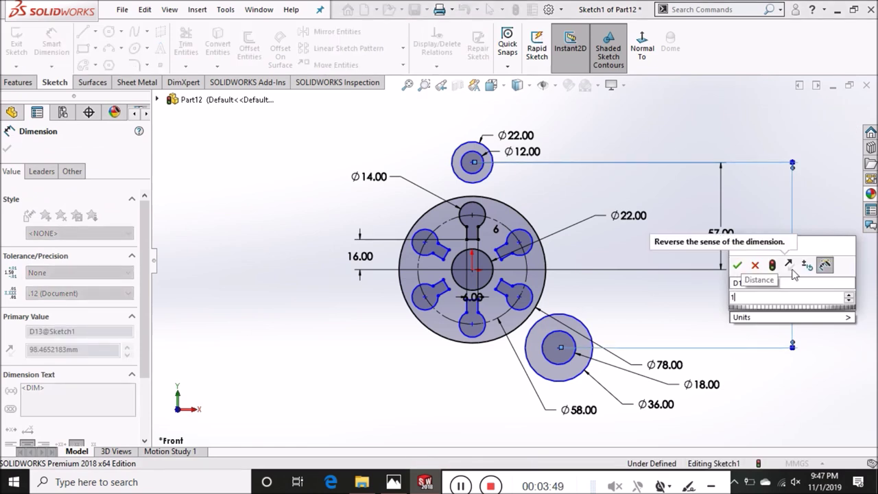
pyautogui.write('04')
pyautogui.press('Return')
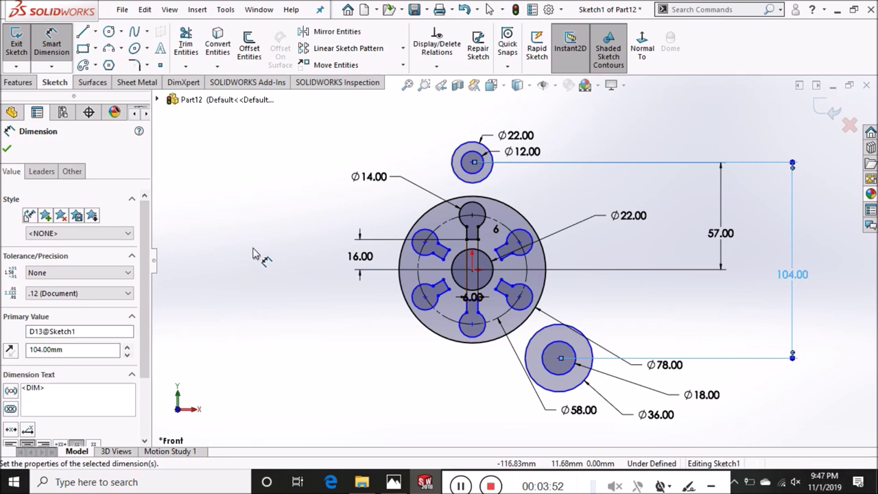
pyautogui.click(95, 33)
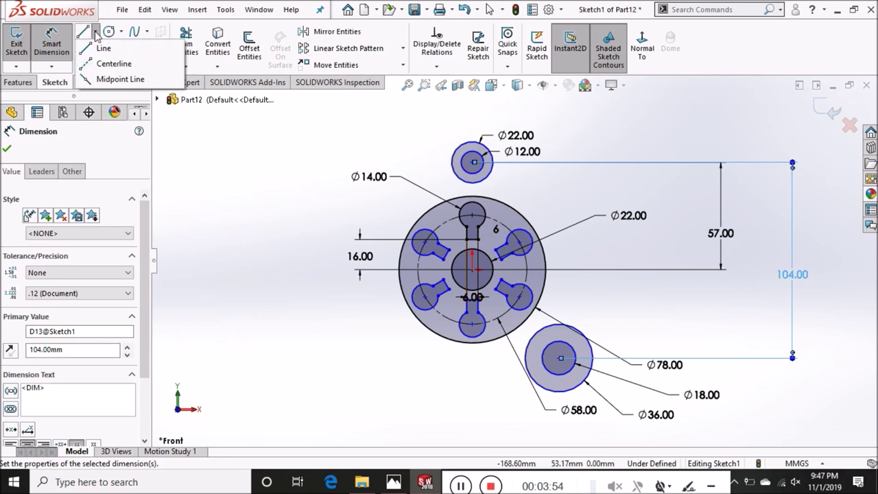
# Draw a vertical centerline up from the top circle pair's centre
pyautogui.click(105, 62)
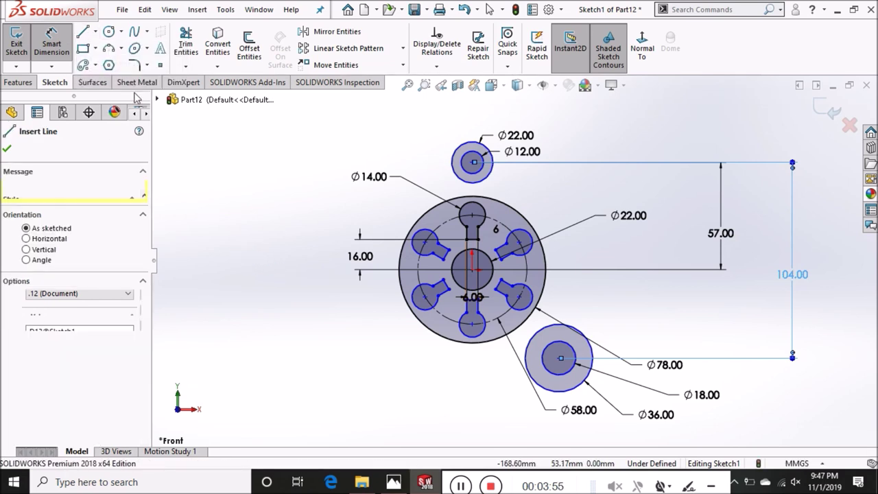
pyautogui.click(473, 161)
pyautogui.rightClick(473, 103)
pyautogui.click(497, 110)
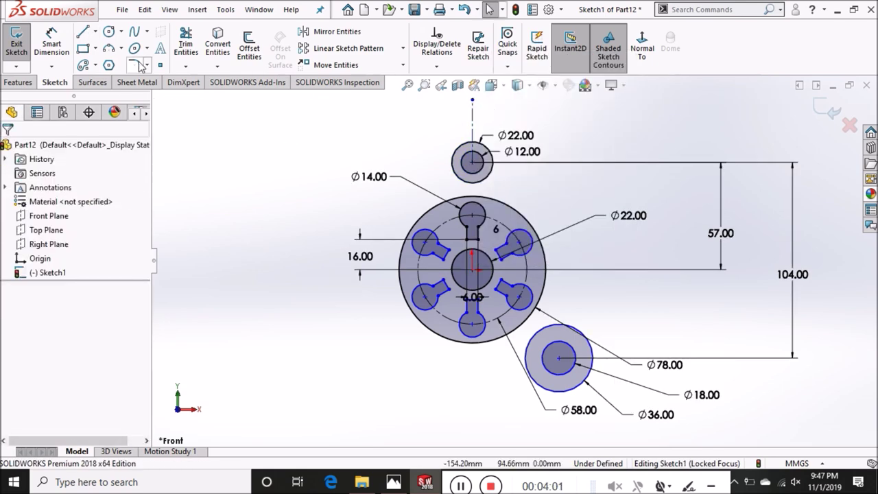
# Mirror the lower-right Ø36/Ø18 circles about the centerline to the left side
pyautogui.click(335, 33)
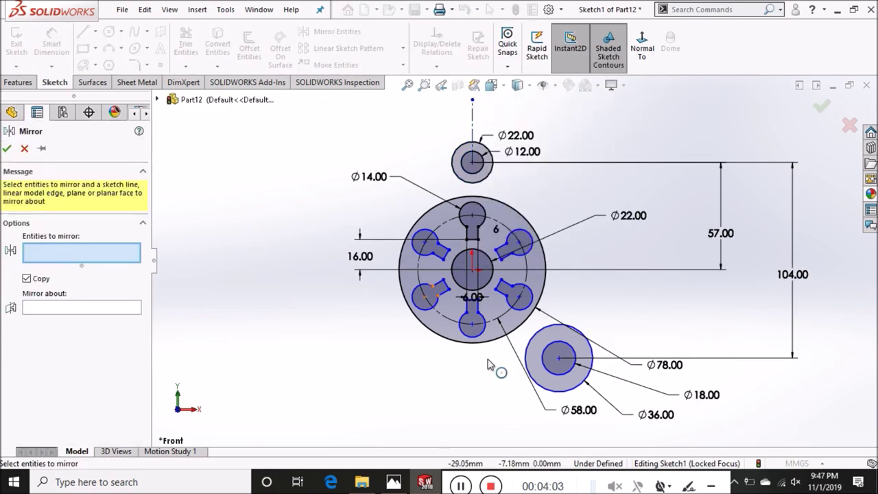
pyautogui.click(576, 389)
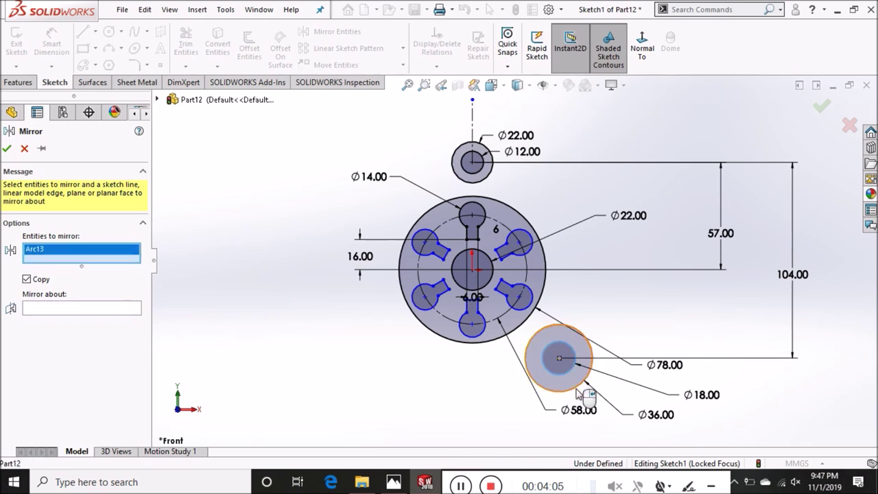
pyautogui.click(490, 204)
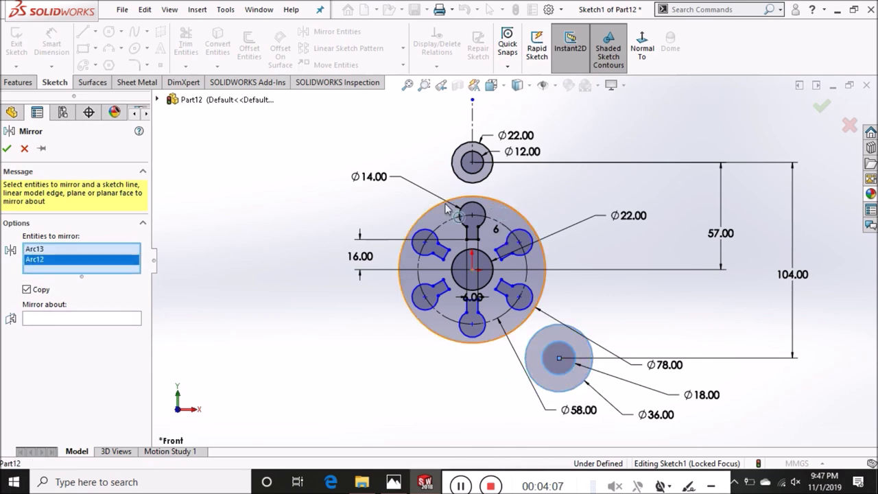
pyautogui.click(50, 319)
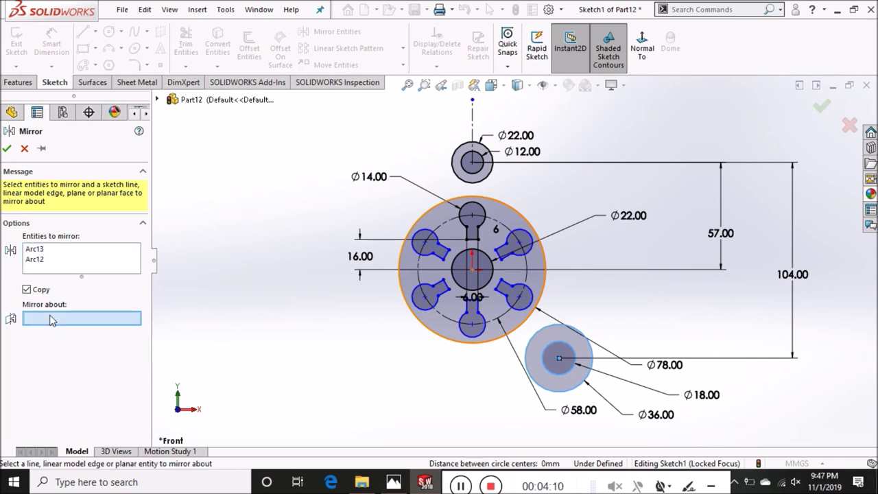
pyautogui.click(473, 130)
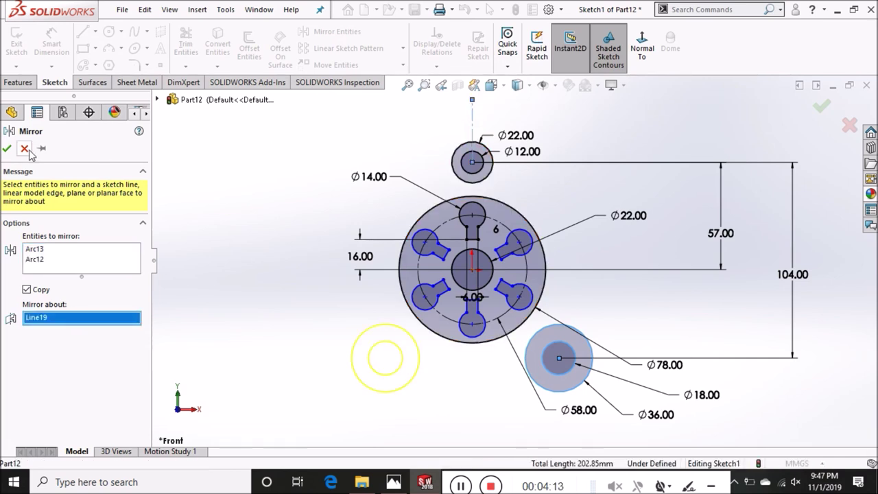
pyautogui.click(6, 148)
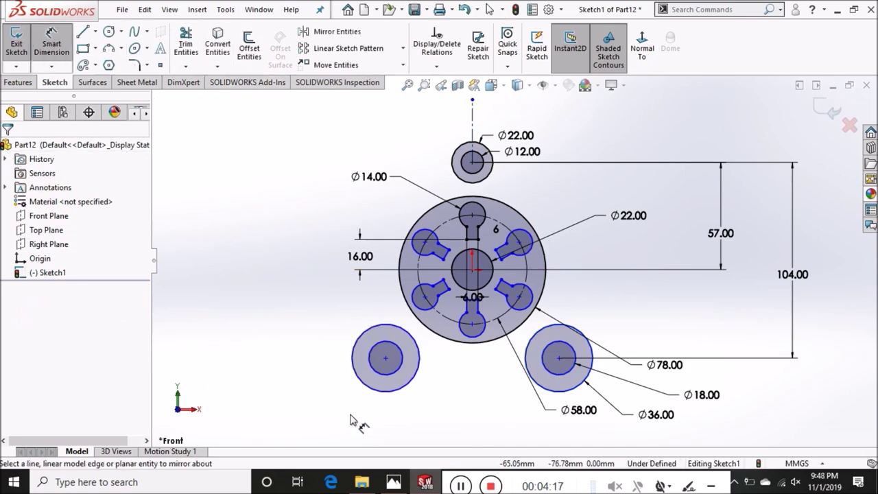
# Dimension the distance between the two lower circle centres to 90 mm
pyautogui.scroll(-3, 488, 397)
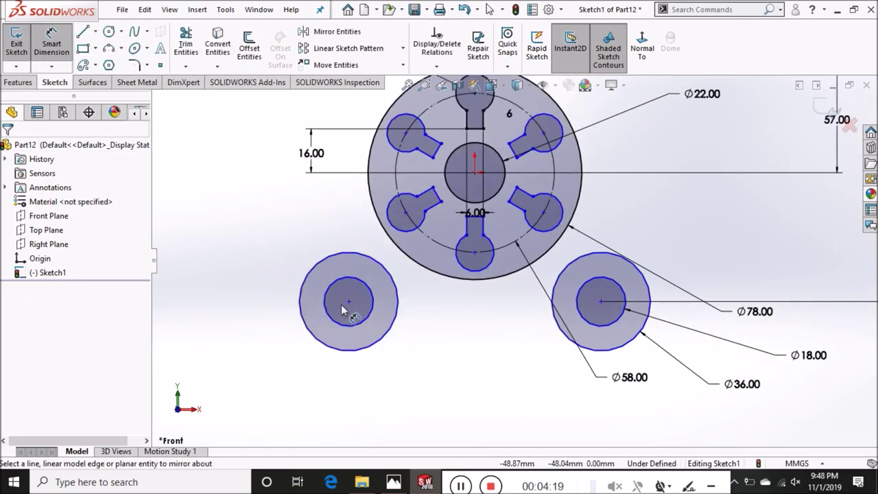
pyautogui.click(348, 301)
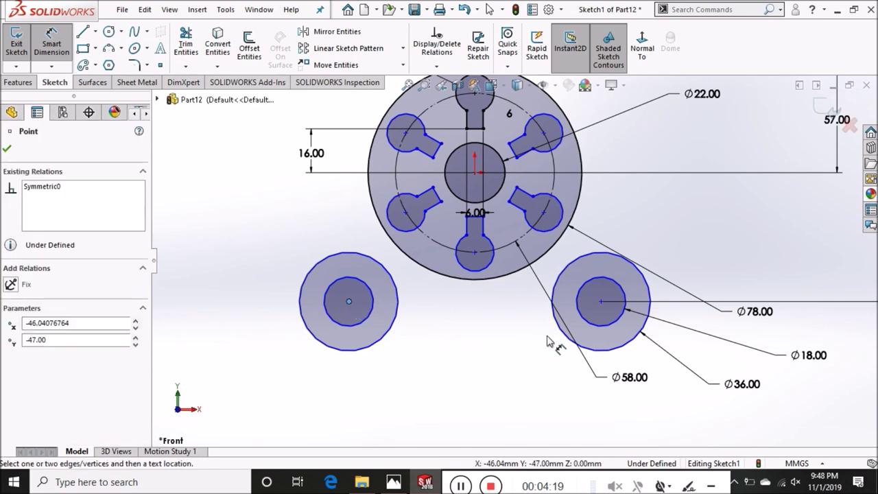
pyautogui.click(601, 301)
pyautogui.click(473, 415)
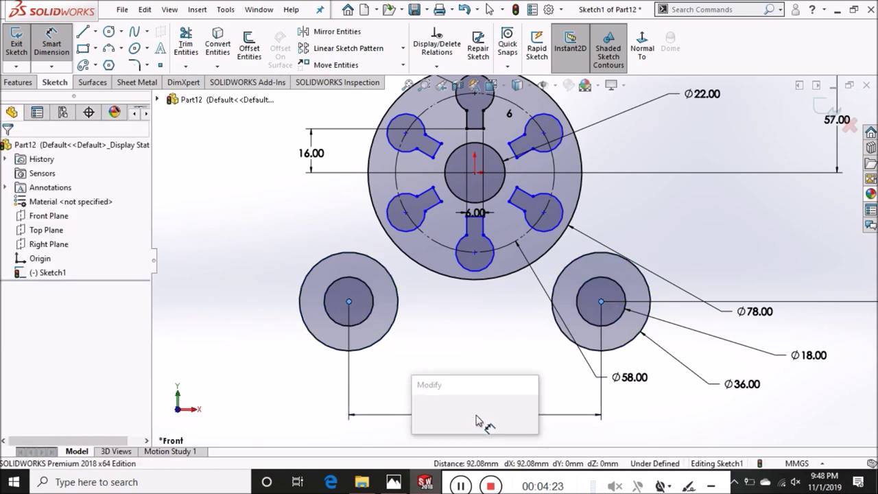
pyautogui.write('90')
pyautogui.press('Return')
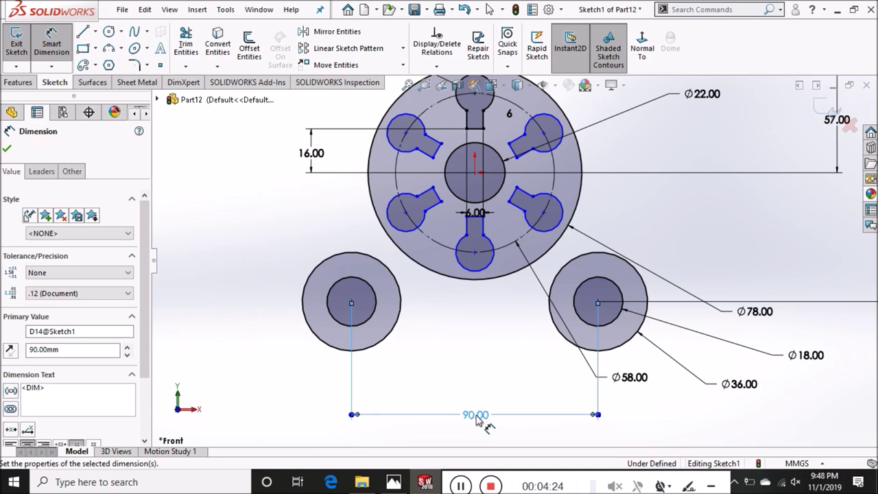
pyautogui.click(6, 148)
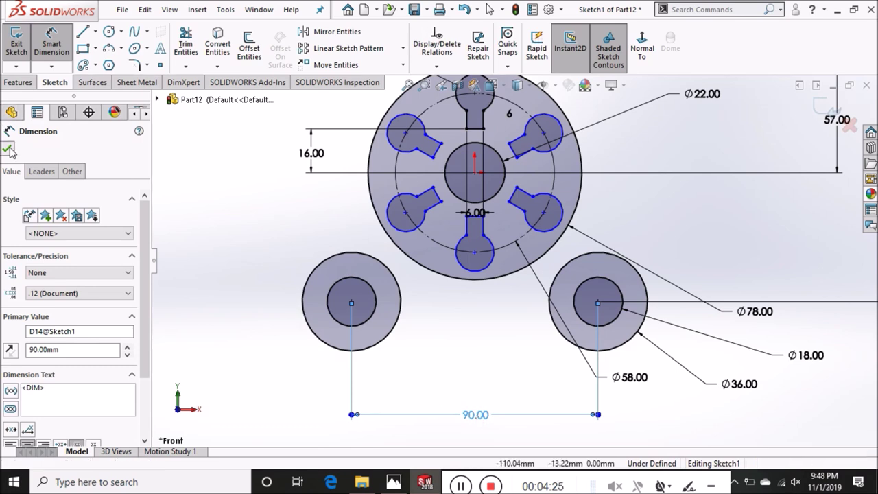
# Draw a horizontal line joining the bottoms of the two lower outer circles, then zoom to fit
pyautogui.click(83, 33)
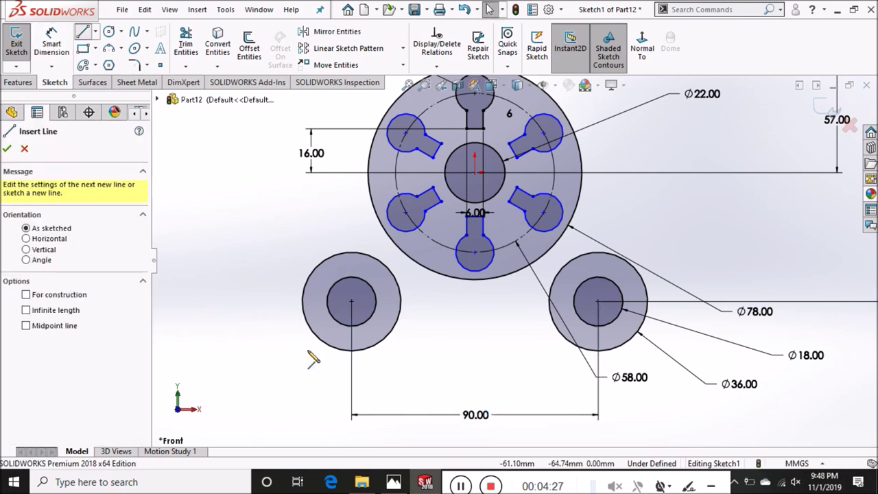
pyautogui.click(351, 351)
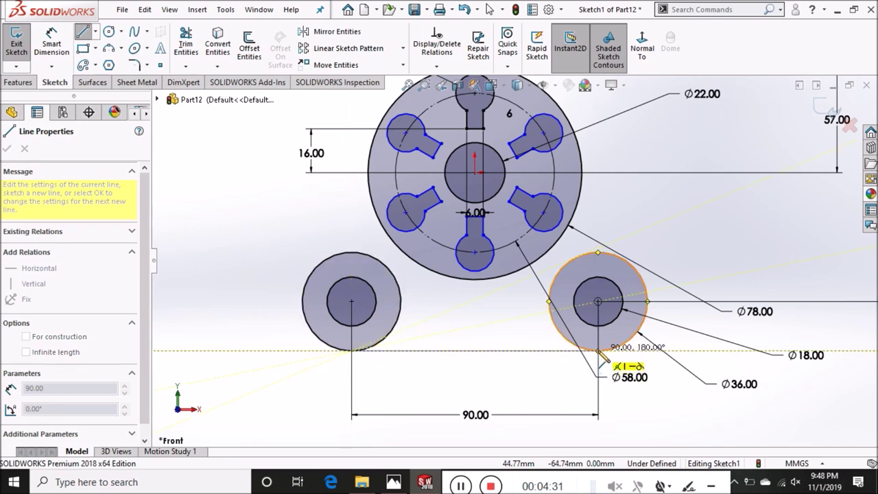
pyautogui.click(598, 351)
pyautogui.rightClick(598, 351)
pyautogui.click(632, 337)
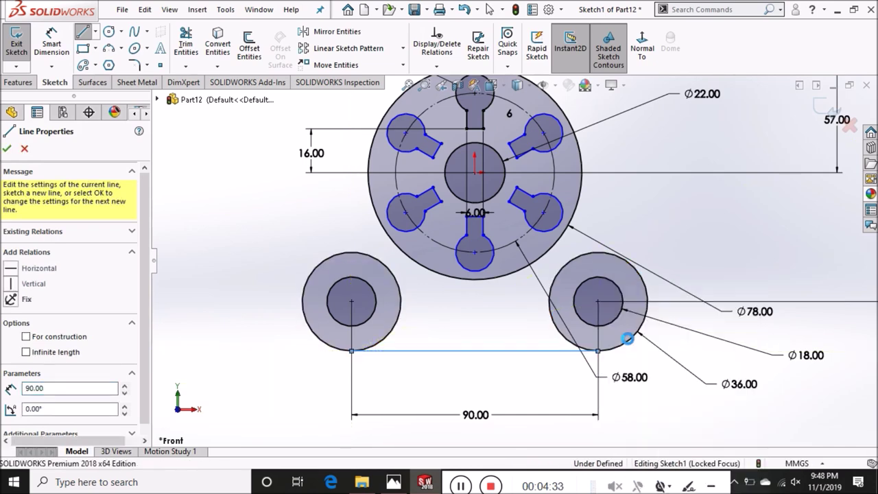
pyautogui.press('f')
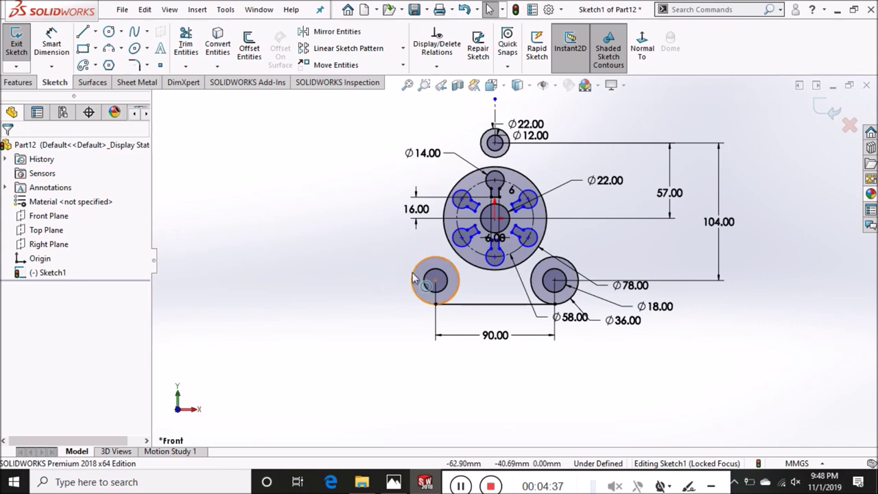
# Draw an L-shaped centerline from the lower-left circle's centre, running left then up
pyautogui.scroll(-2, 423, 282)
pyautogui.scroll(-2, 466, 274)
pyautogui.scroll(-2, 463, 272)
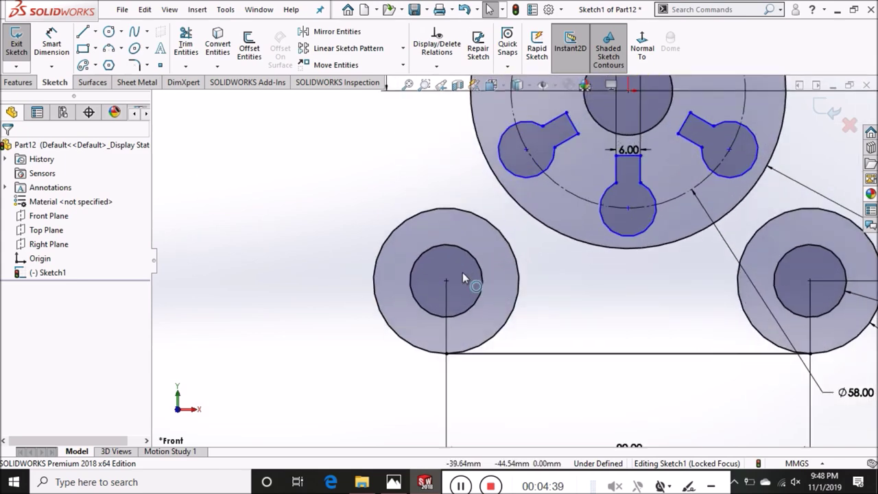
pyautogui.scroll(-1, 462, 272)
pyautogui.click(96, 31)
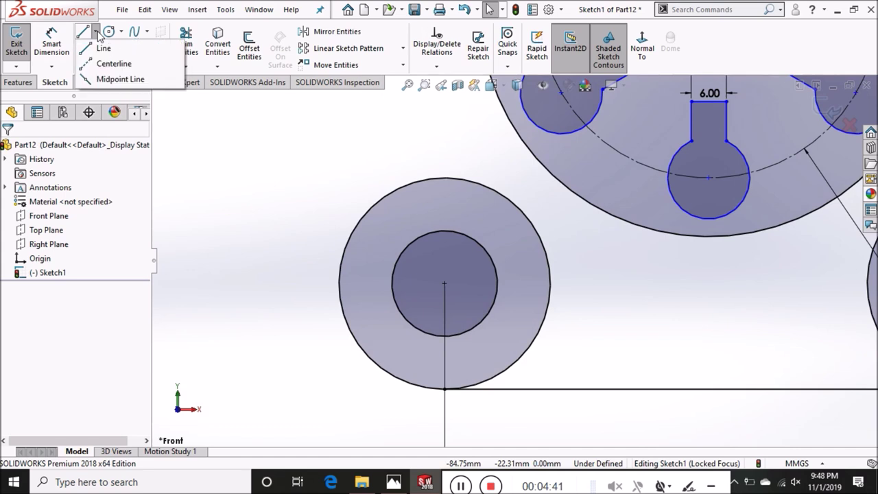
pyautogui.click(103, 64)
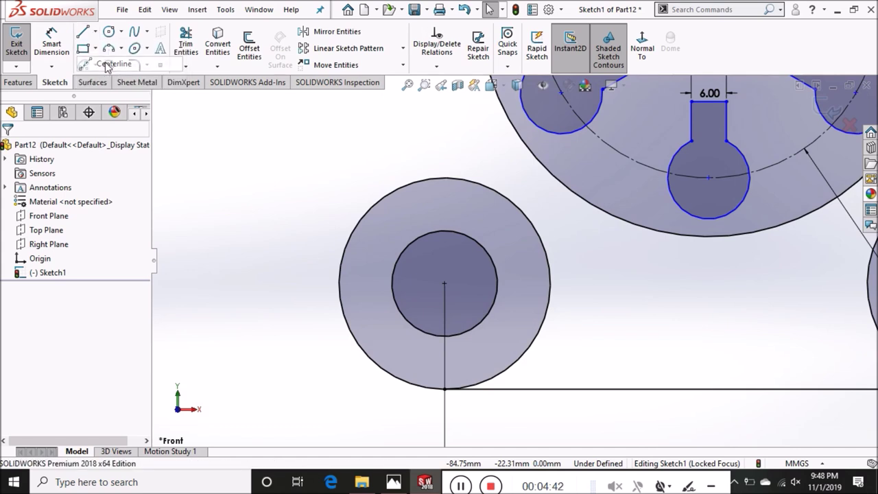
pyautogui.click(445, 284)
pyautogui.click(304, 284)
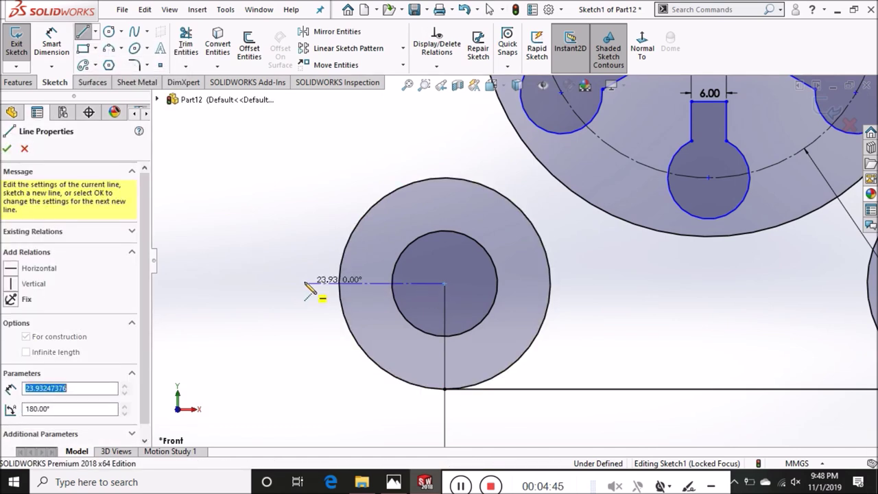
pyautogui.click(306, 178)
pyautogui.rightClick(309, 181)
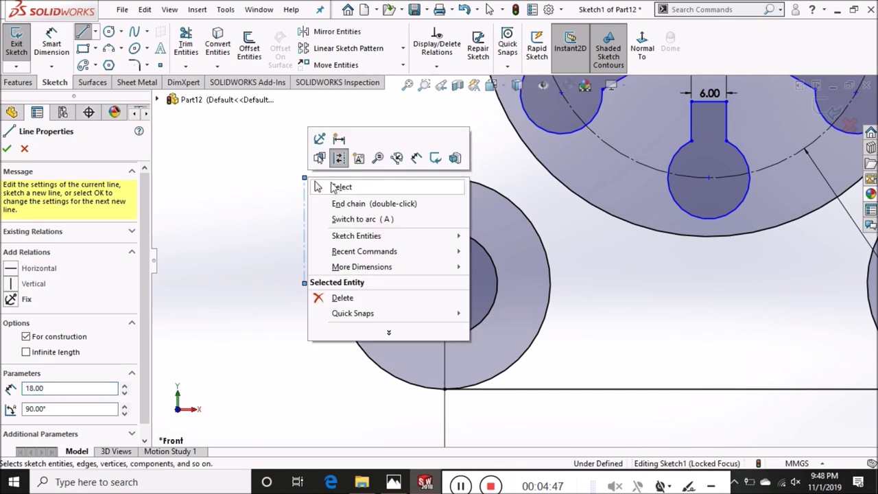
pyautogui.click(316, 185)
# Dimension the centerline's horizontal leg to 3 mm
pyautogui.press('d')
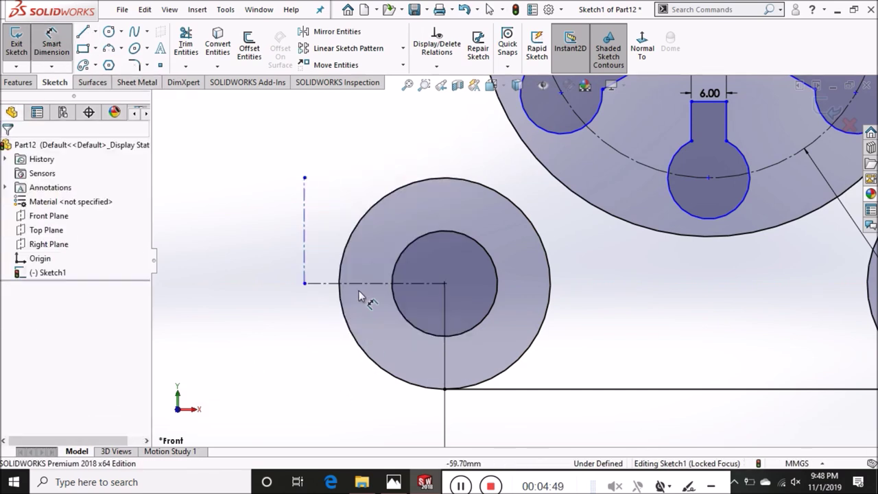
pyautogui.click(362, 284)
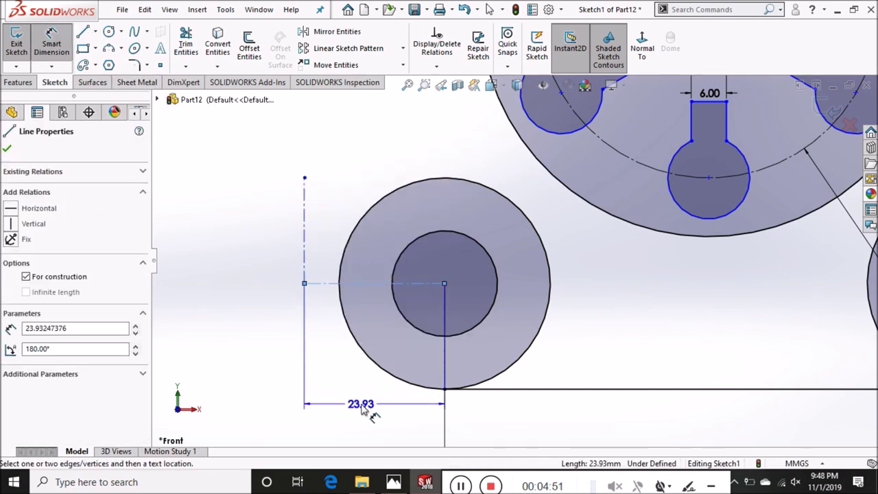
pyautogui.click(362, 409)
pyautogui.press('Return')
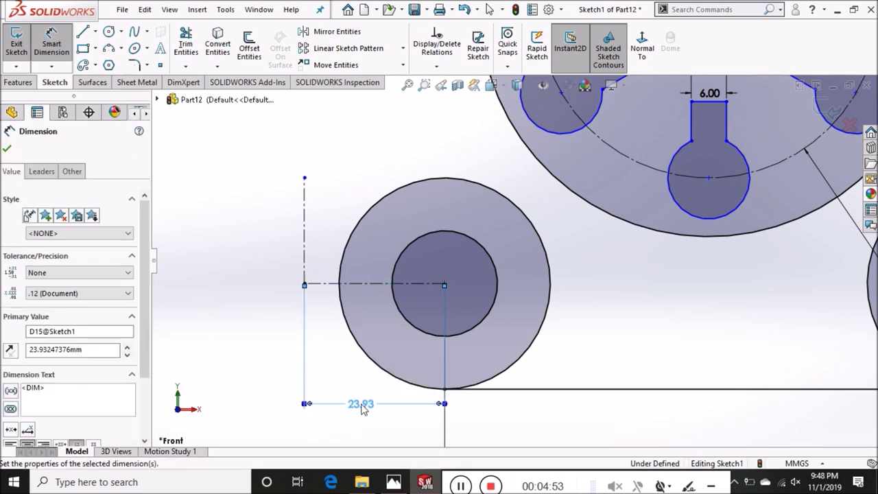
pyautogui.press('Escape')
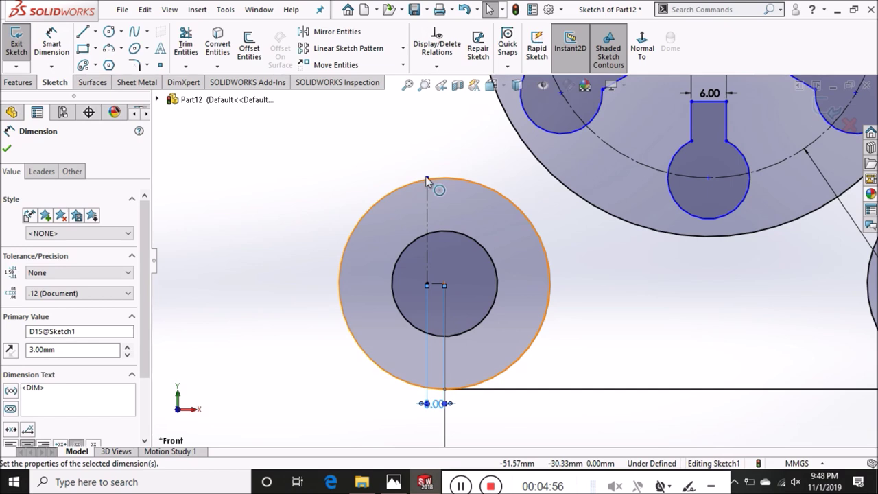
# Snap the vertical centerline's top end onto the lower-left outer circle
pyautogui.moveTo(427, 176); pyautogui.dragTo(428, 120)
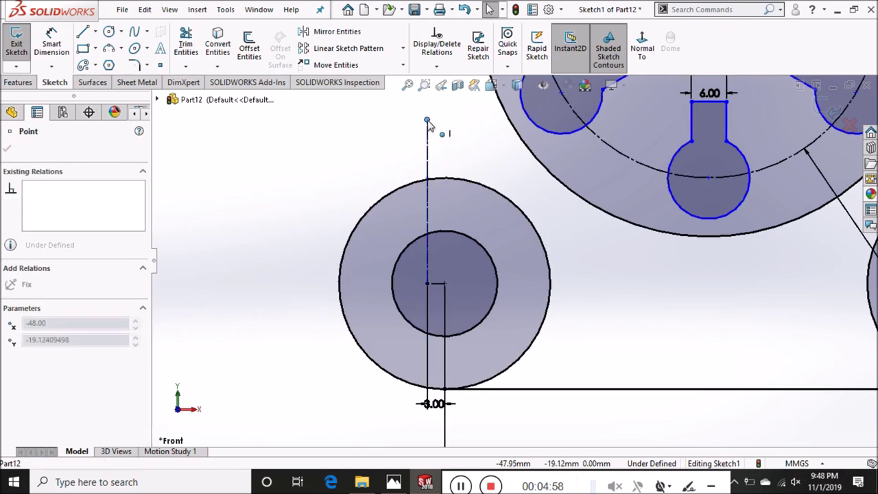
pyautogui.moveTo(428, 170); pyautogui.dragTo(426, 180)
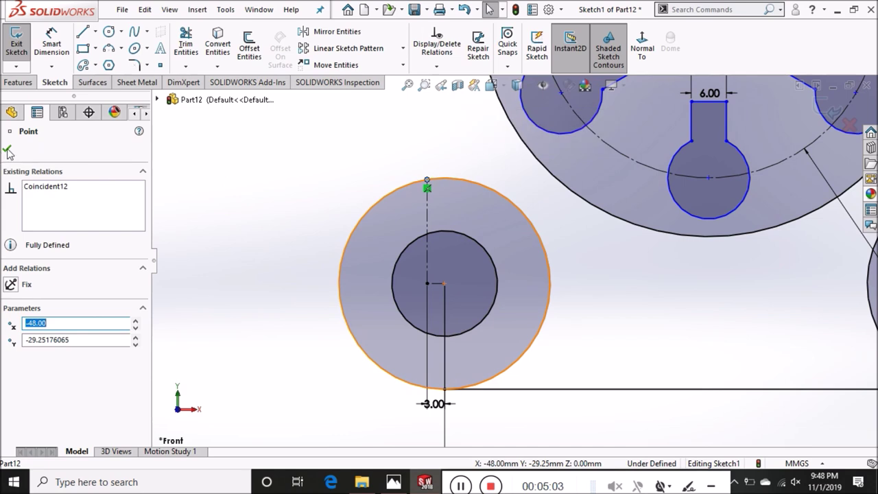
pyautogui.click(8, 150)
pyautogui.click(96, 32)
# Draw a vertical centerline up from the lower-left outer circle's top and dimension it 10 mm
pyautogui.click(110, 66)
pyautogui.click(426, 184)
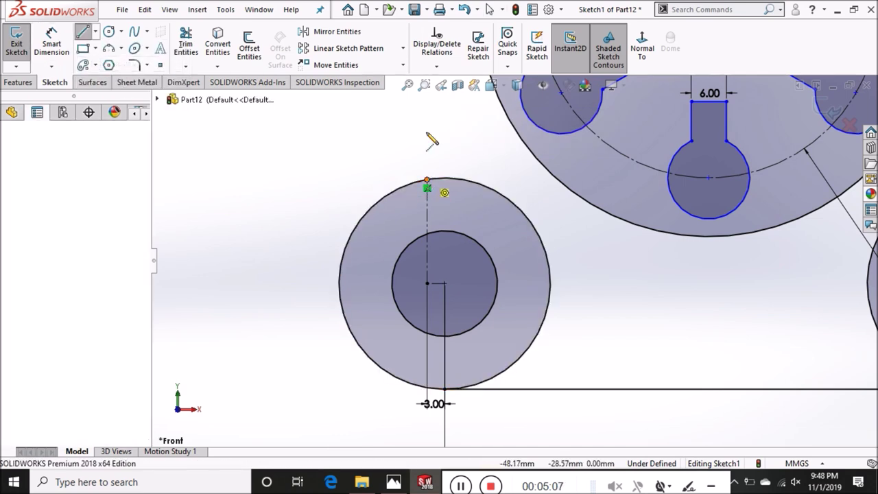
pyautogui.click(427, 124)
pyautogui.rightClick(427, 125)
pyautogui.click(452, 136)
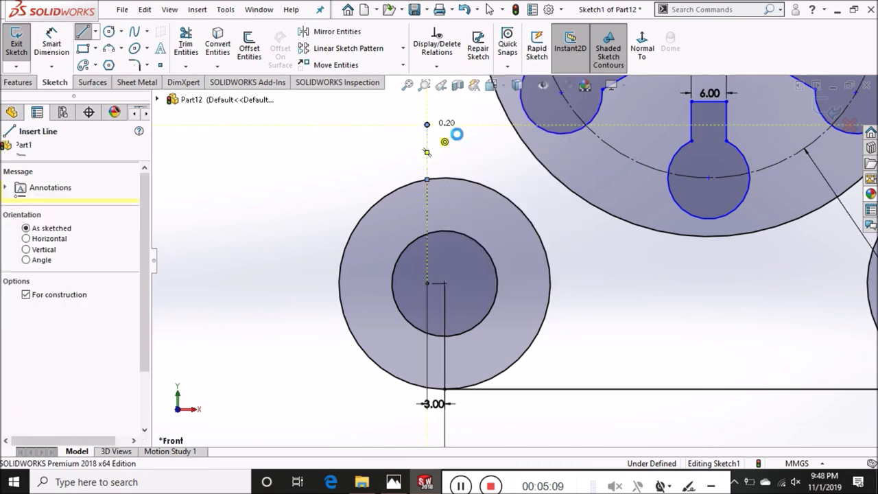
pyautogui.click(51, 42)
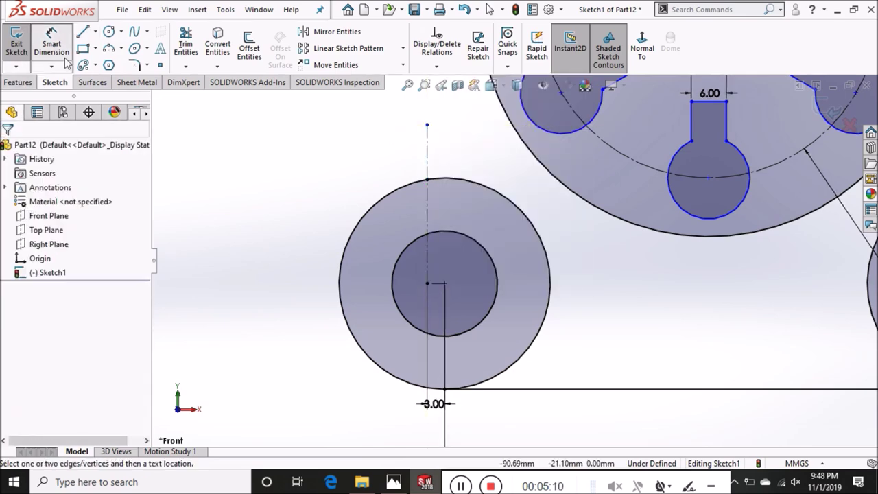
pyautogui.click(426, 157)
pyautogui.click(218, 164)
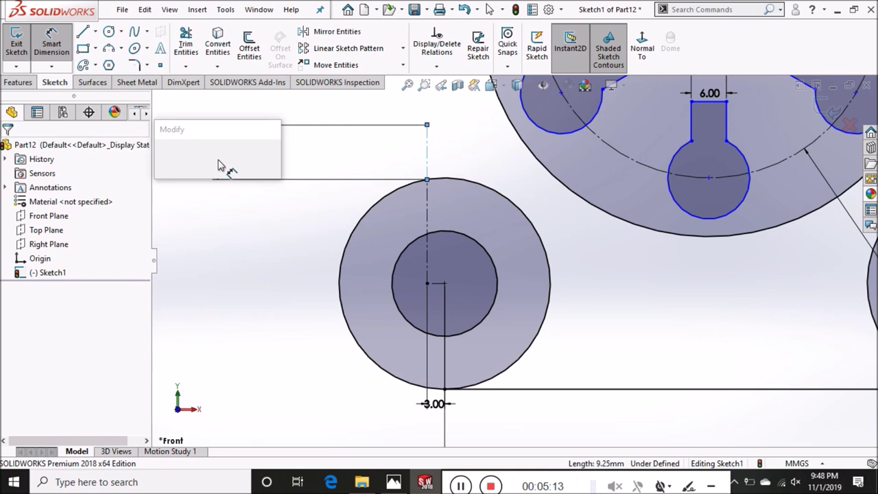
pyautogui.write('10')
pyautogui.press('Return')
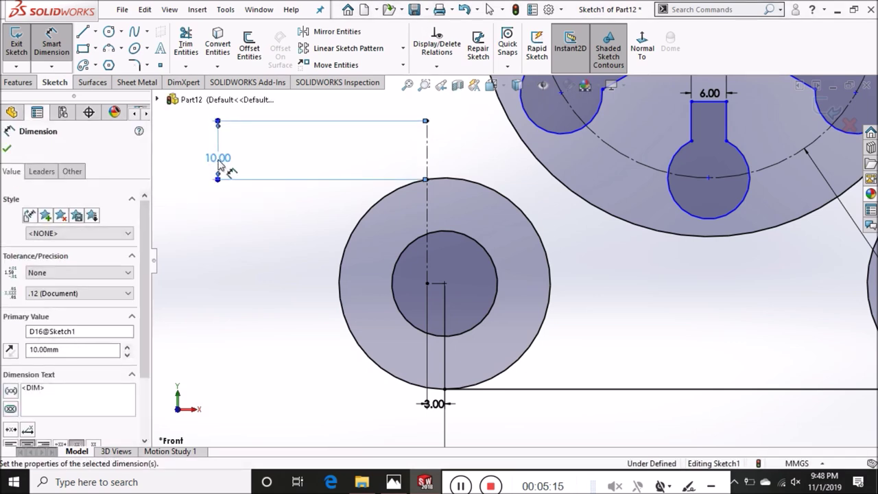
pyautogui.click(7, 148)
pyautogui.press('f')
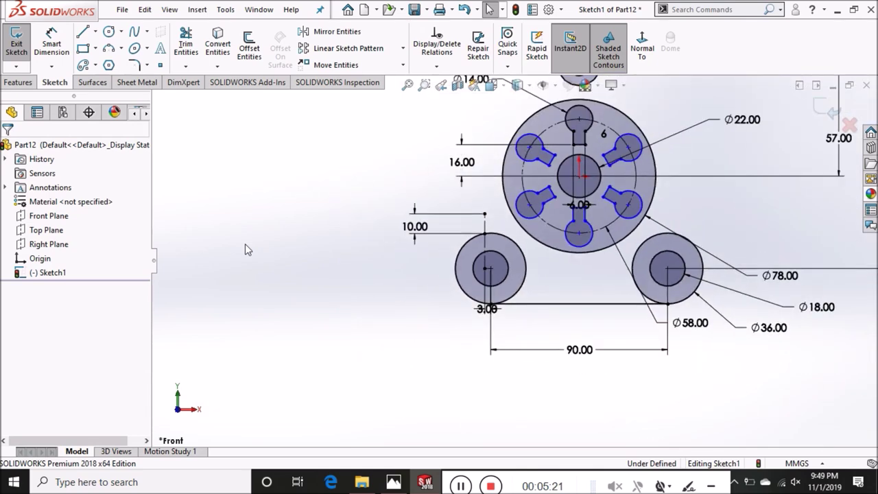
# Draw a 3-point arc from the centerline's top end to above the top circle
pyautogui.click(121, 49)
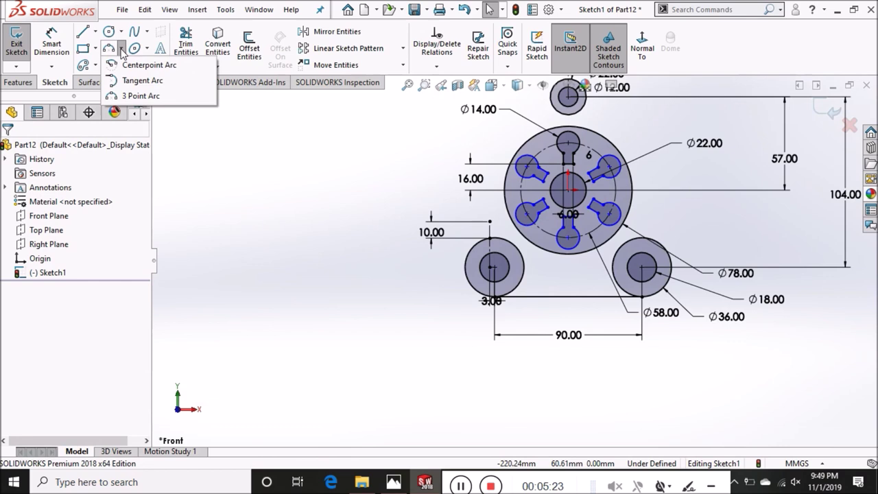
pyautogui.click(141, 96)
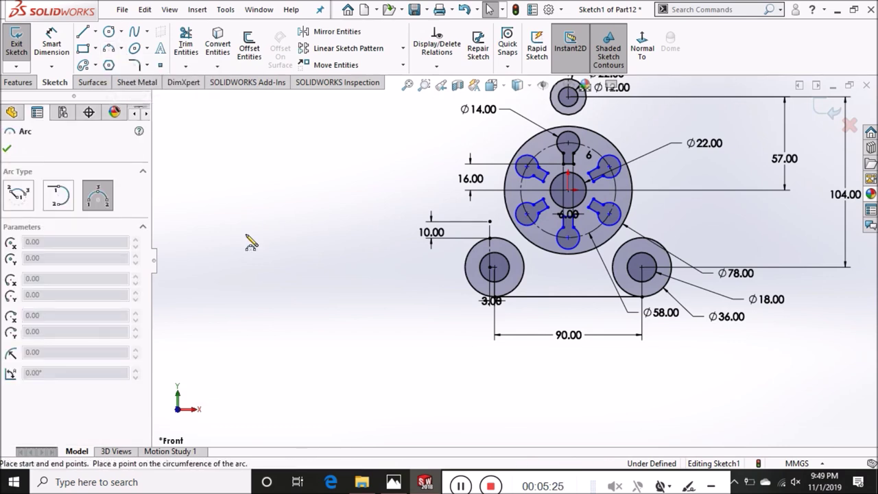
pyautogui.click(489, 226)
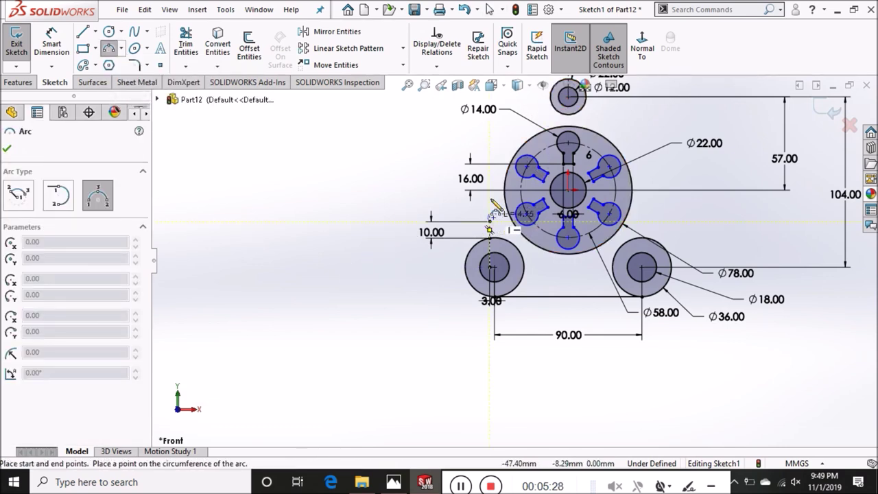
pyautogui.click(542, 111)
pyautogui.press('f')
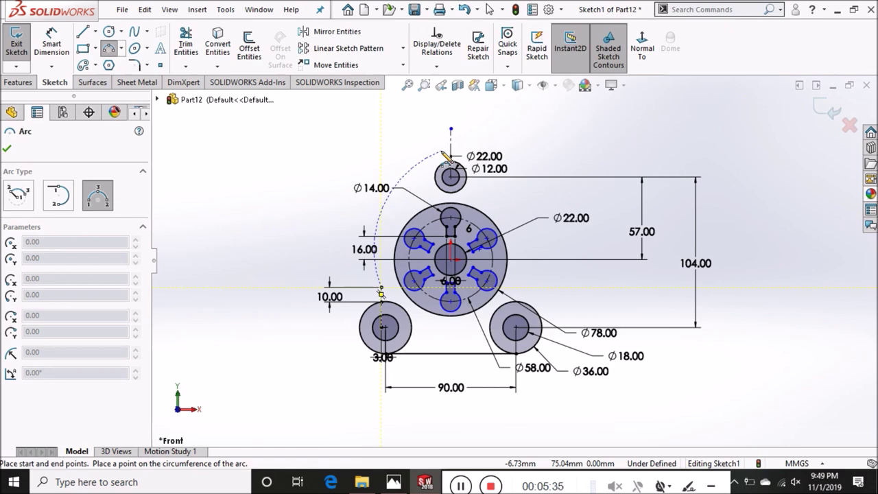
pyautogui.click(443, 153)
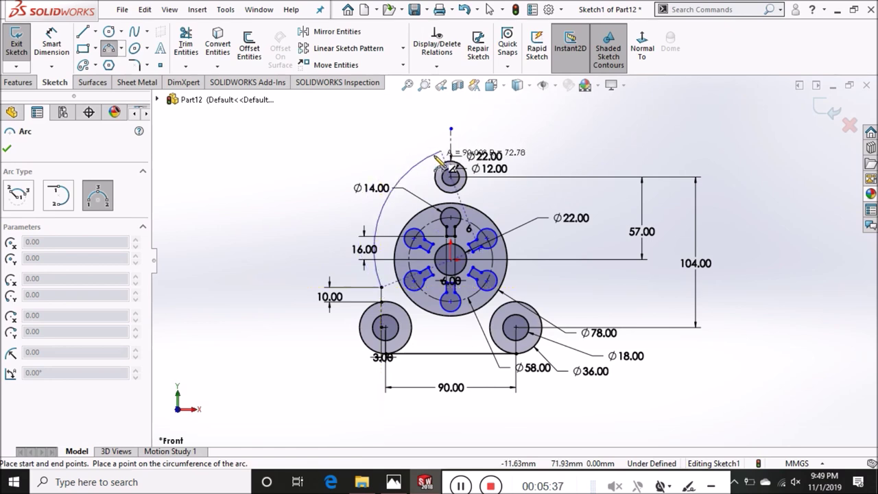
pyautogui.click(436, 165)
pyautogui.rightClick(435, 165)
pyautogui.click(447, 165)
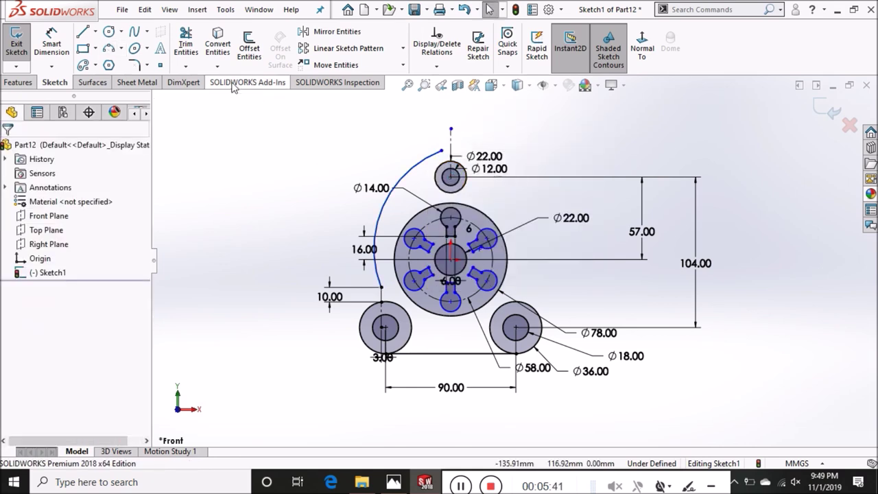
# Dimension the new arc's radius to R82
pyautogui.click(60, 39)
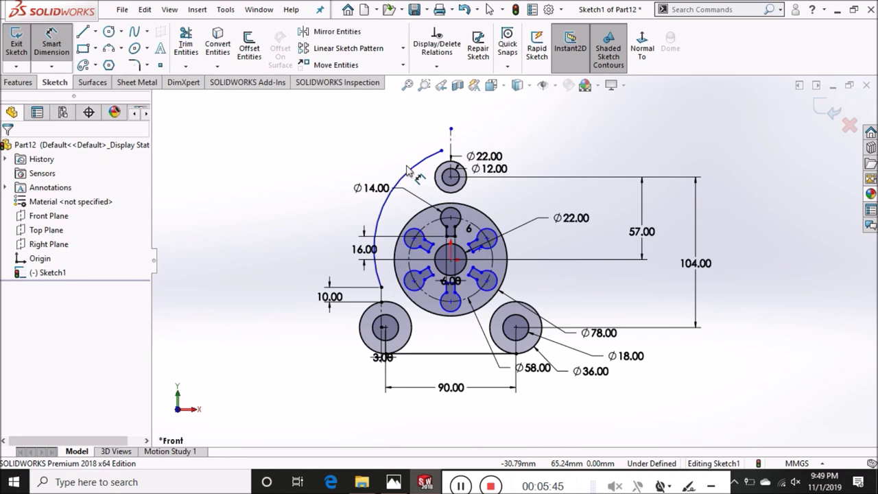
pyautogui.click(350, 152)
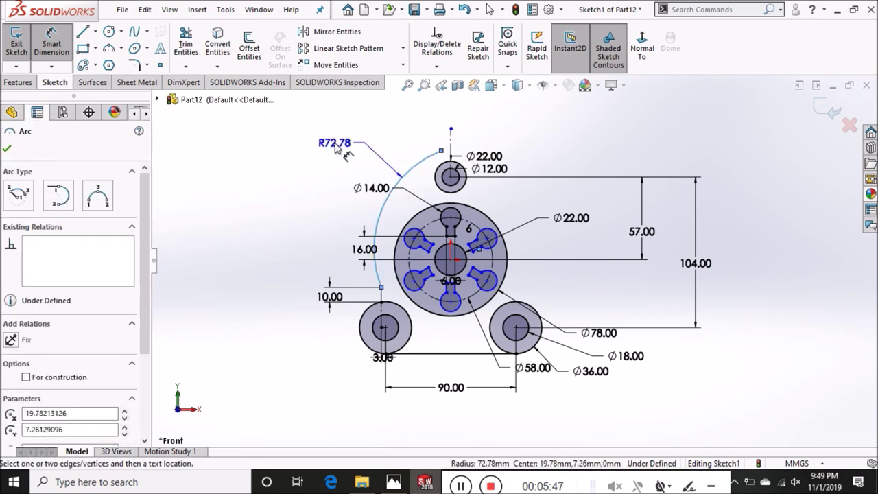
pyautogui.click(336, 148)
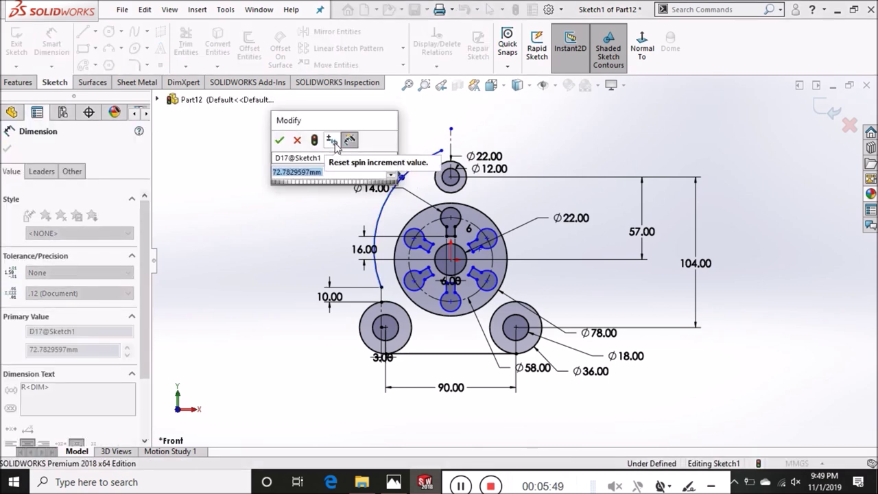
pyautogui.write('82')
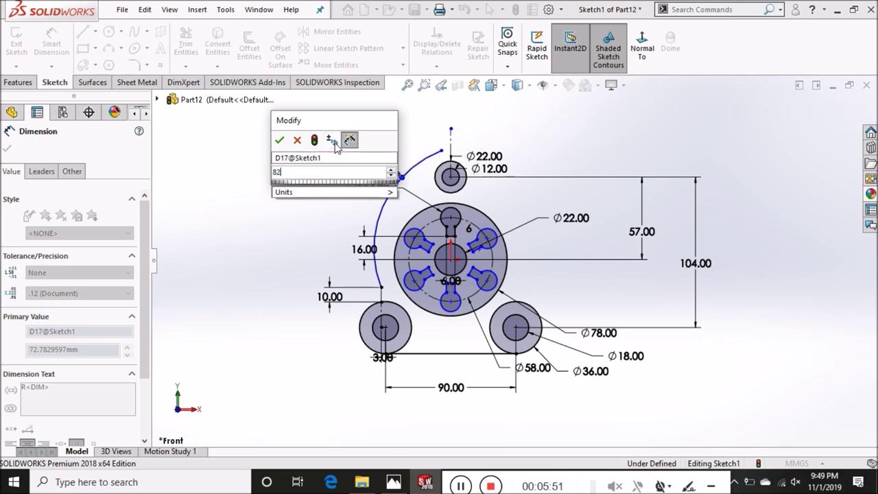
pyautogui.press('Return')
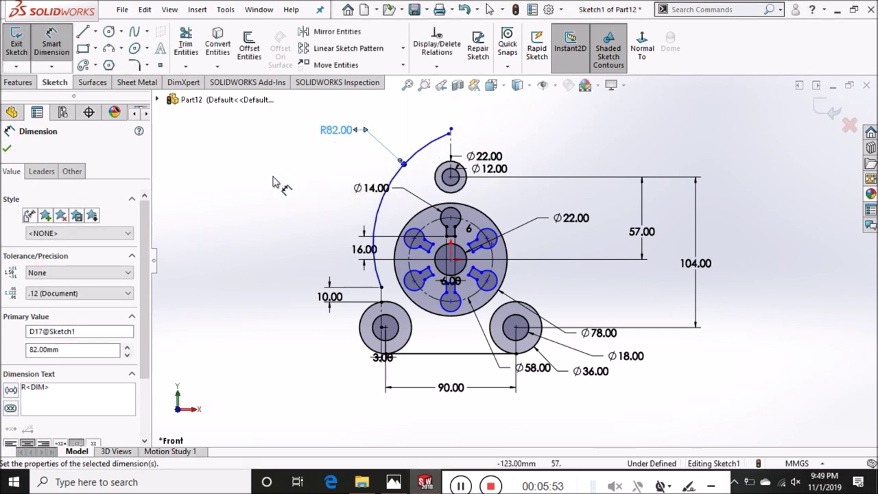
pyautogui.scroll(-2, 432, 172)
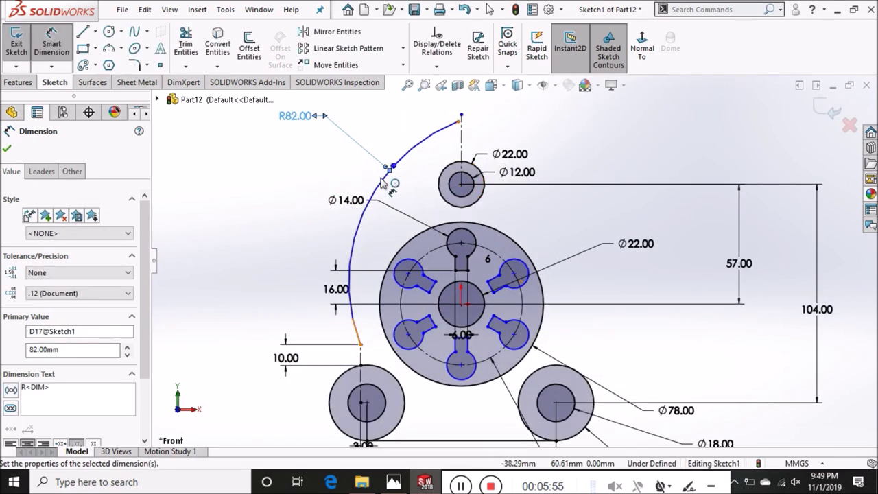
pyautogui.click(9, 144)
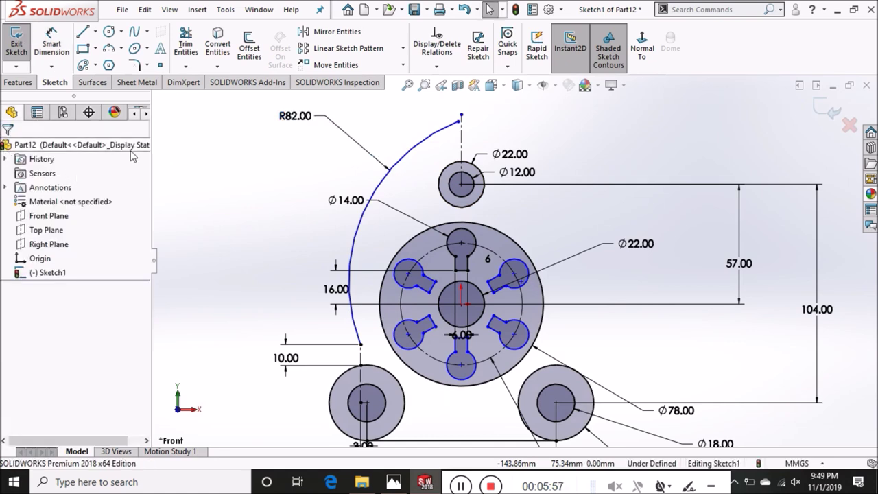
# Make the R82 arc tangent to the top Ø22 circle
pyautogui.click(439, 188)
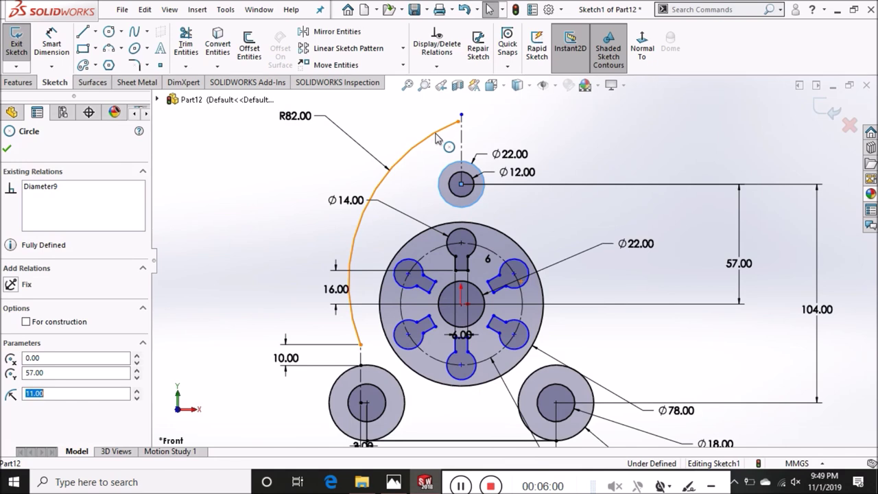
pyautogui.keyDown('ctrl'); pyautogui.click(437, 138); pyautogui.keyUp('ctrl')
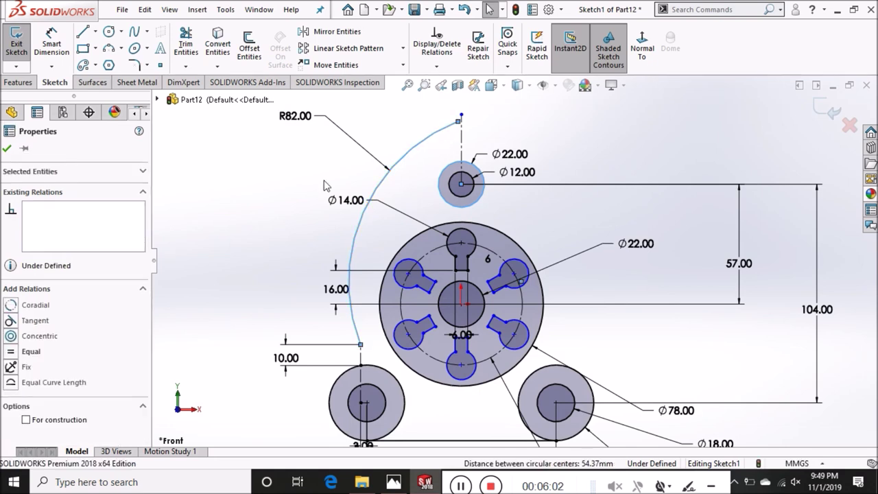
pyautogui.click(11, 321)
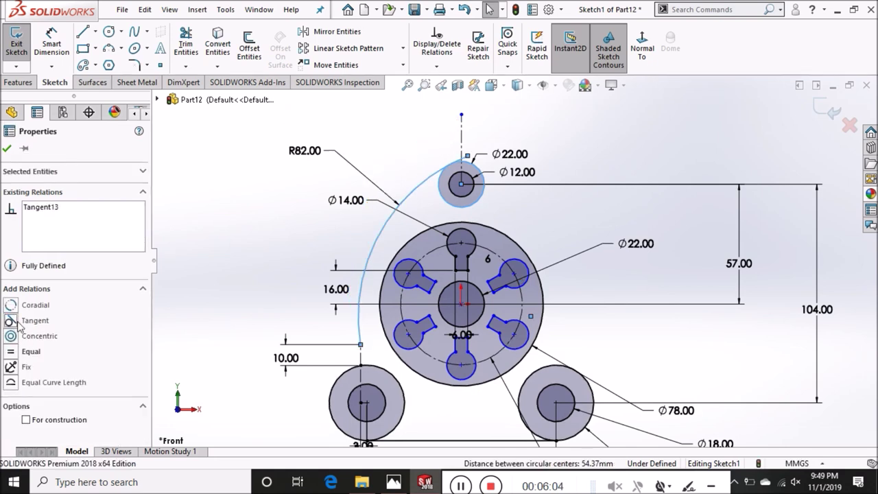
pyautogui.click(7, 149)
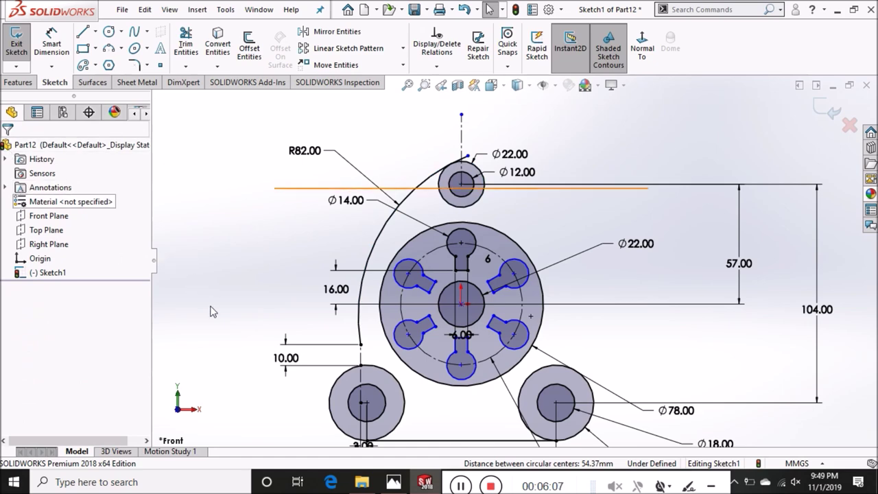
pyautogui.scroll(-1, 339, 408)
pyautogui.scroll(-1, 340, 400)
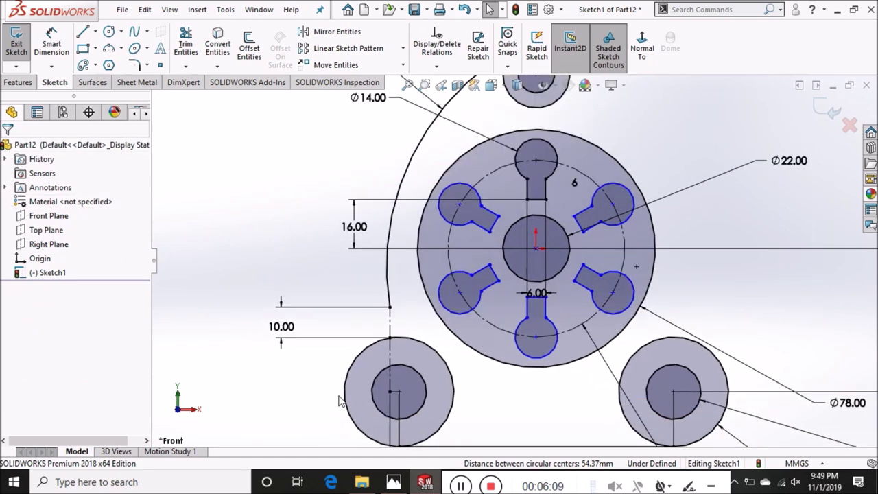
pyautogui.click(110, 48)
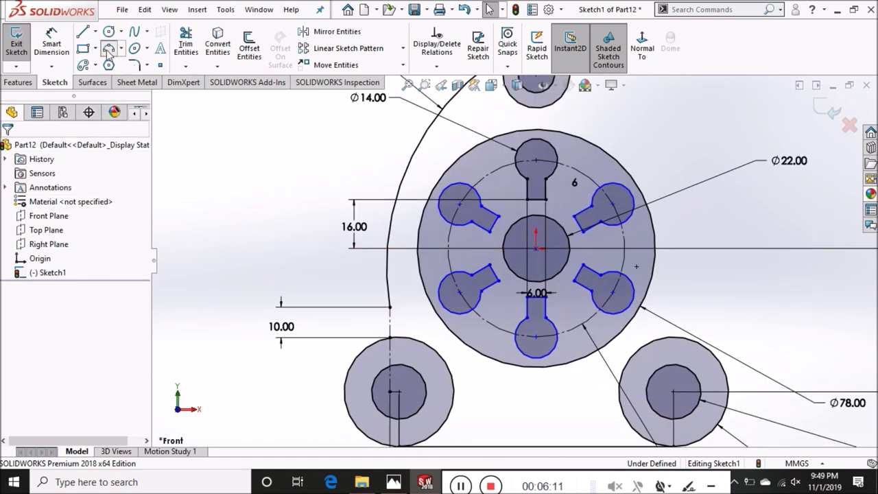
# Draw a small 3-point arc from the R82 arc's lower end toward the lower-left circle
pyautogui.click(388, 308)
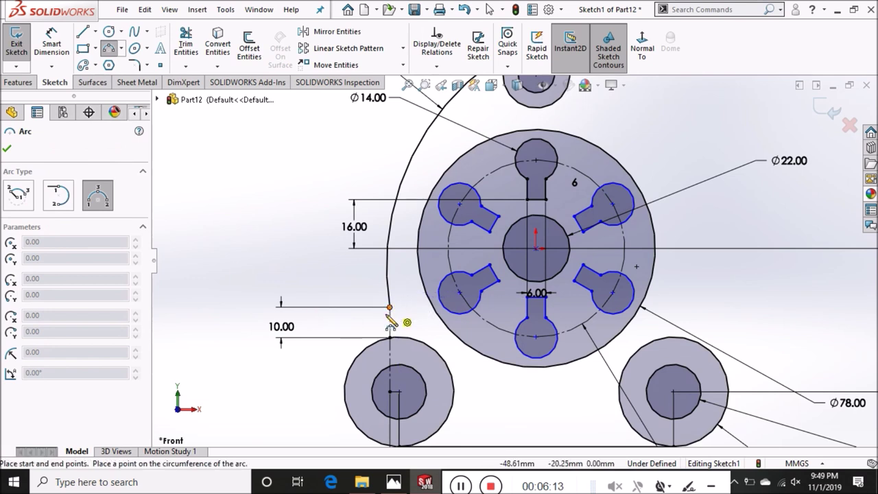
pyautogui.click(351, 348)
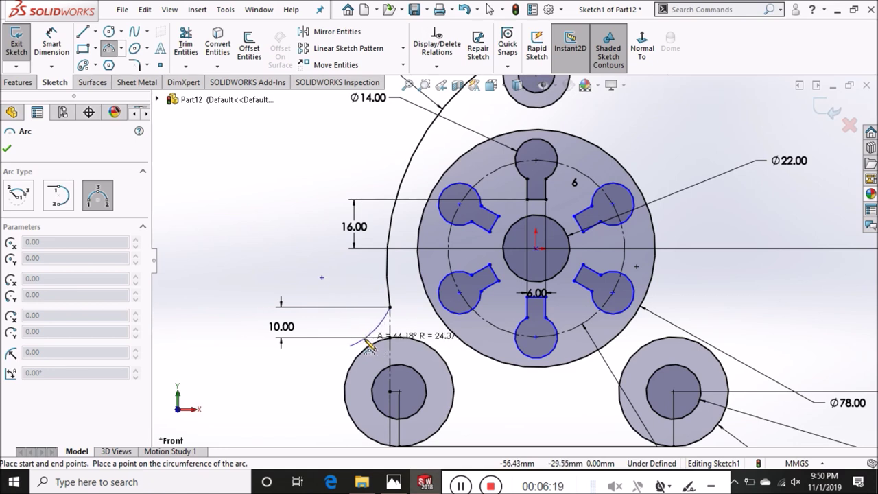
pyautogui.click(368, 343)
pyautogui.rightClick(373, 347)
pyautogui.click(389, 350)
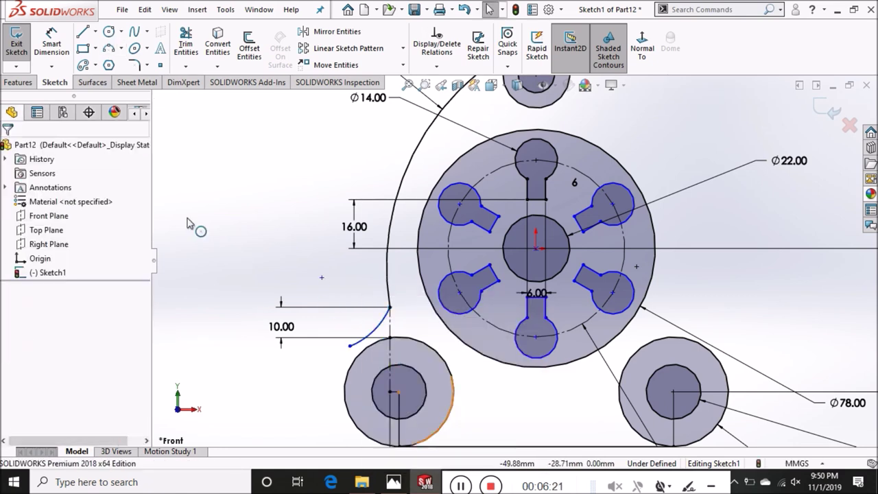
# Dimension the small arc's radius to R20
pyautogui.click(364, 321)
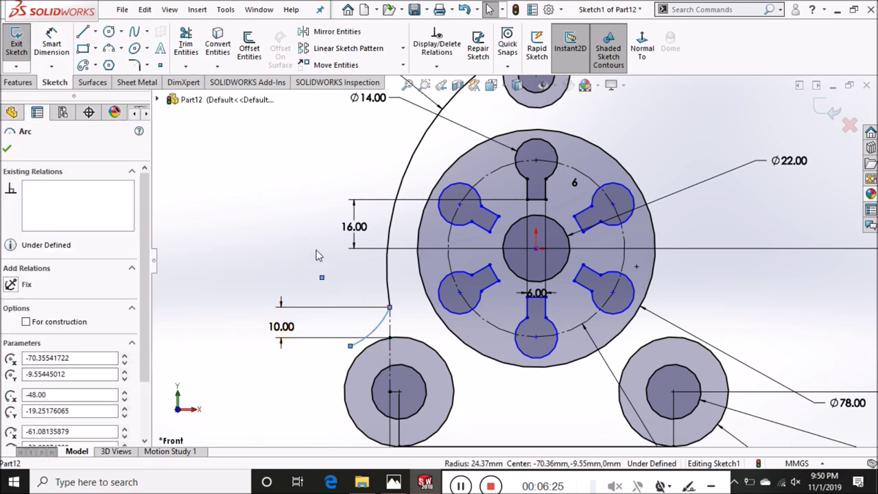
pyautogui.click(51, 45)
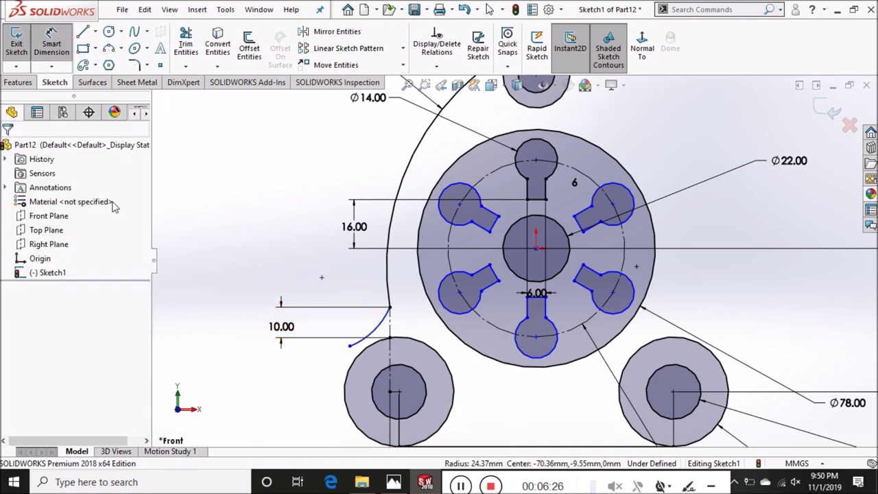
pyautogui.click(375, 329)
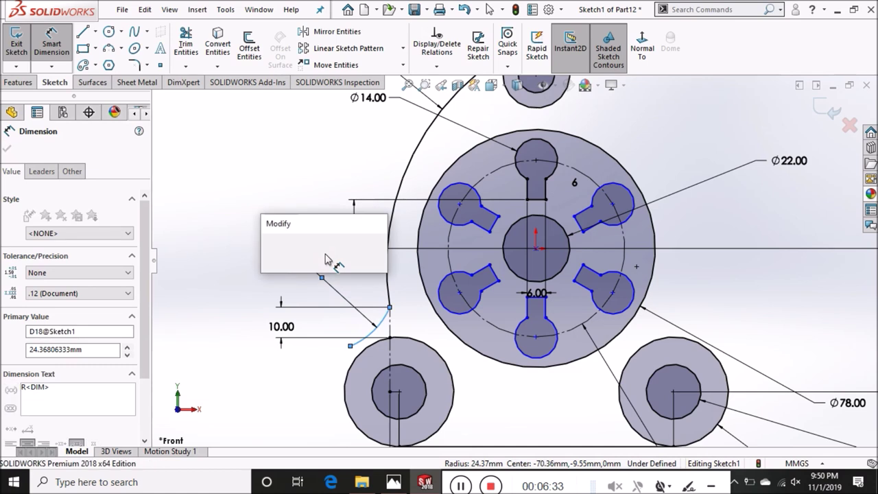
pyautogui.write('20')
pyautogui.press('Return')
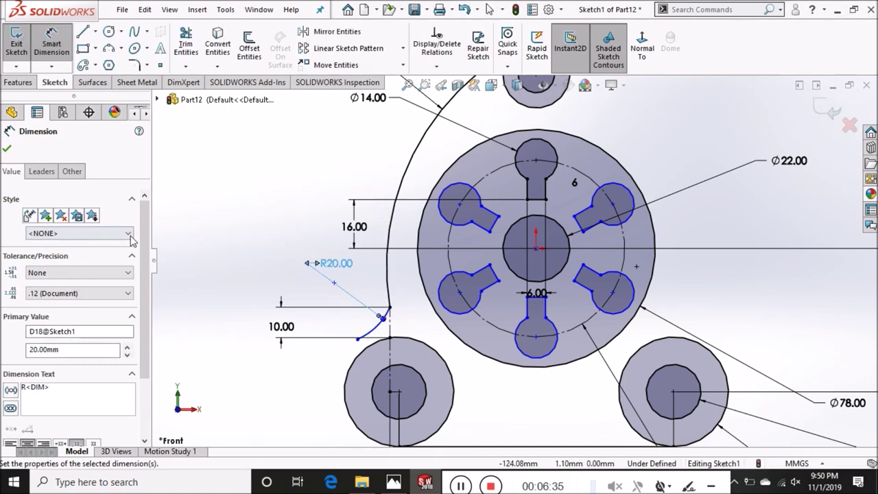
pyautogui.click(6, 150)
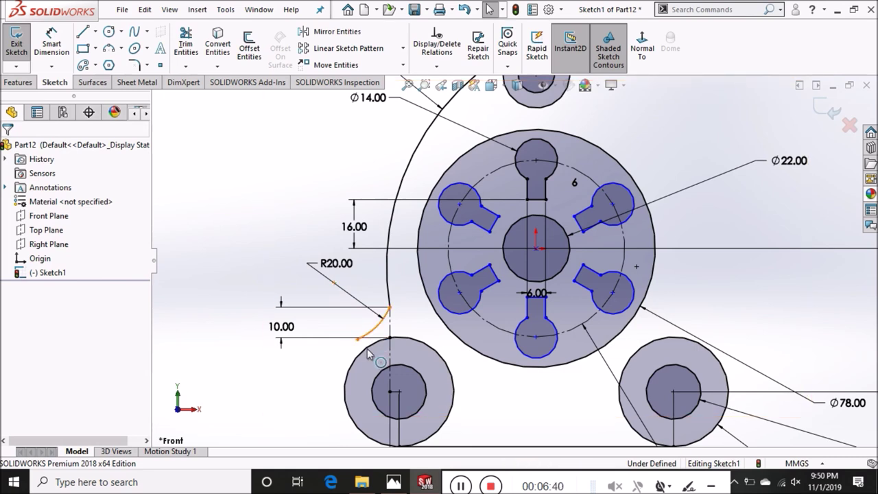
# Make the R20 arc tangent to the lower-left boss circle
pyautogui.click(367, 349)
pyautogui.keyDown('ctrl'); pyautogui.click(367, 349); pyautogui.keyUp('ctrl')
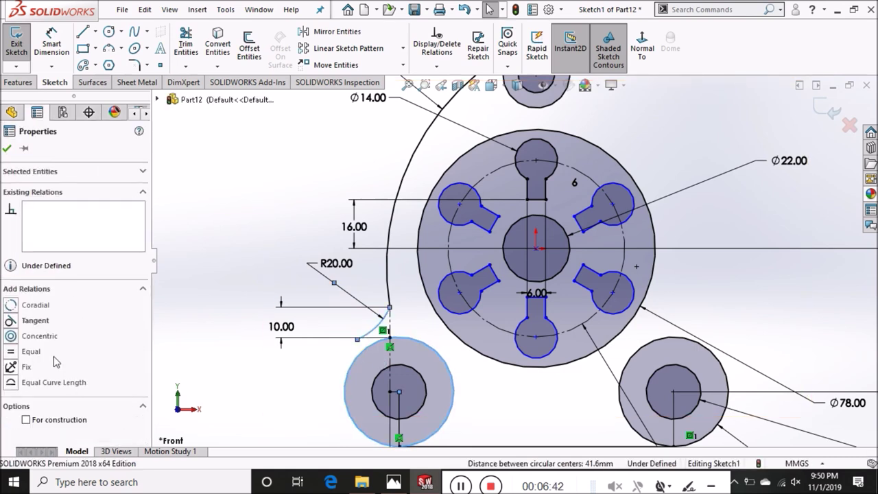
pyautogui.click(11, 321)
pyautogui.click(8, 149)
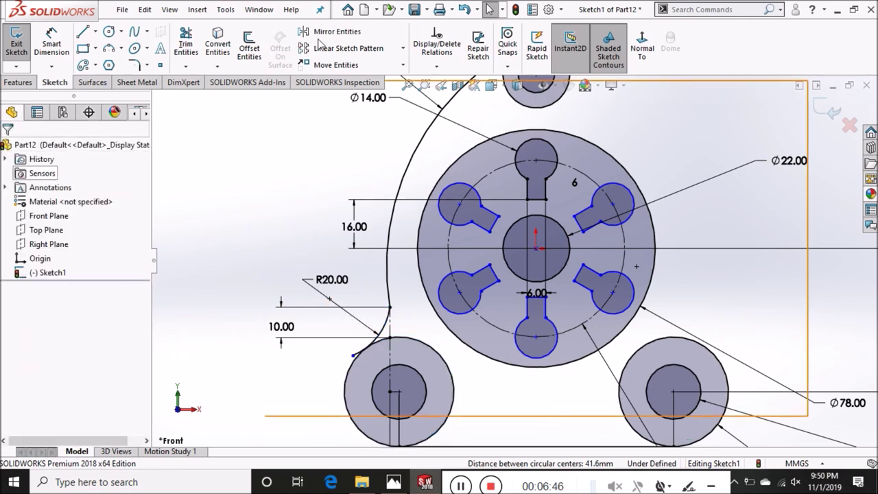
# Trim the R82 arc's overshoot past the top Ø22 circle, then zoom to fit
pyautogui.click(180, 38)
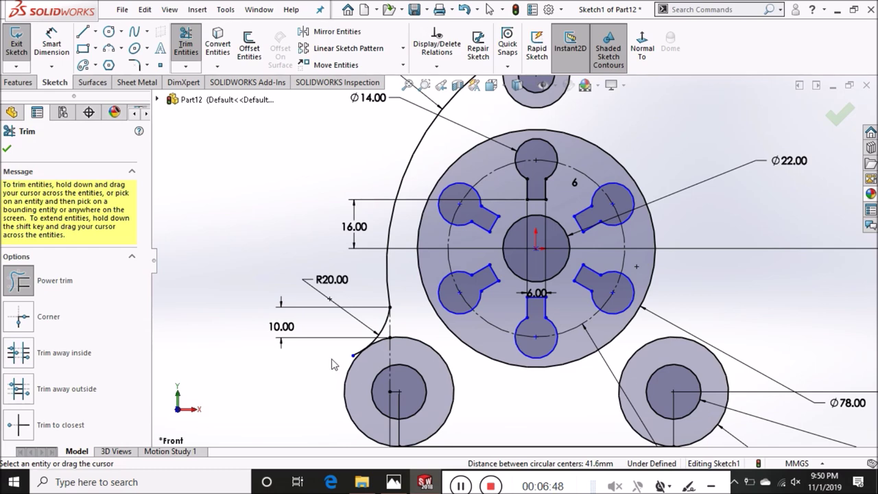
pyautogui.scroll(-2, 334, 360)
pyautogui.scroll(-2, 349, 366)
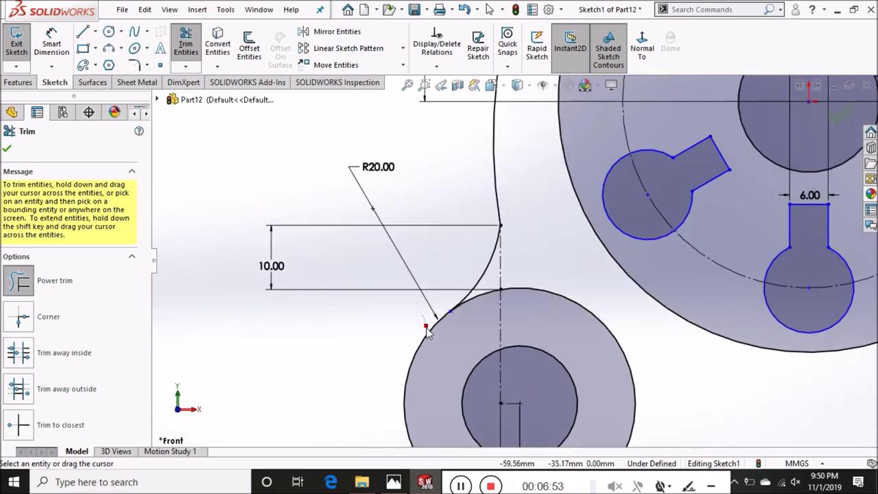
pyautogui.scroll(3, 524, 223)
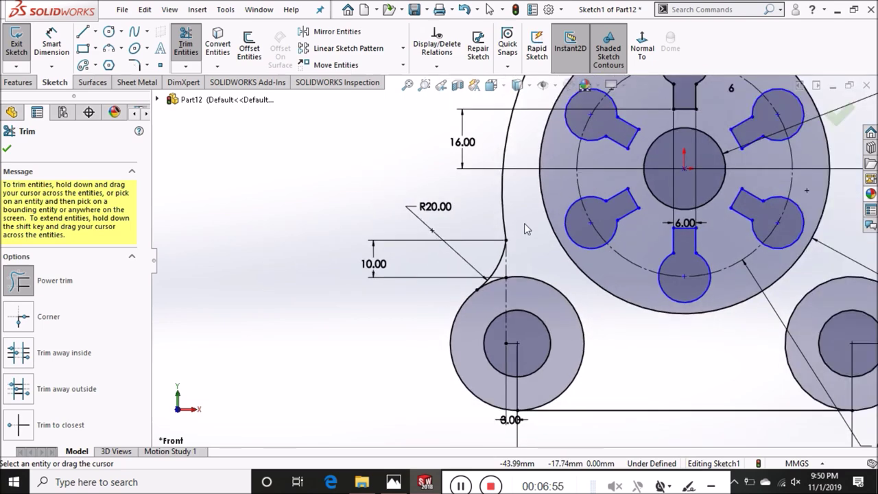
pyautogui.scroll(2, 524, 223)
pyautogui.scroll(2, 524, 227)
pyautogui.scroll(2, 524, 226)
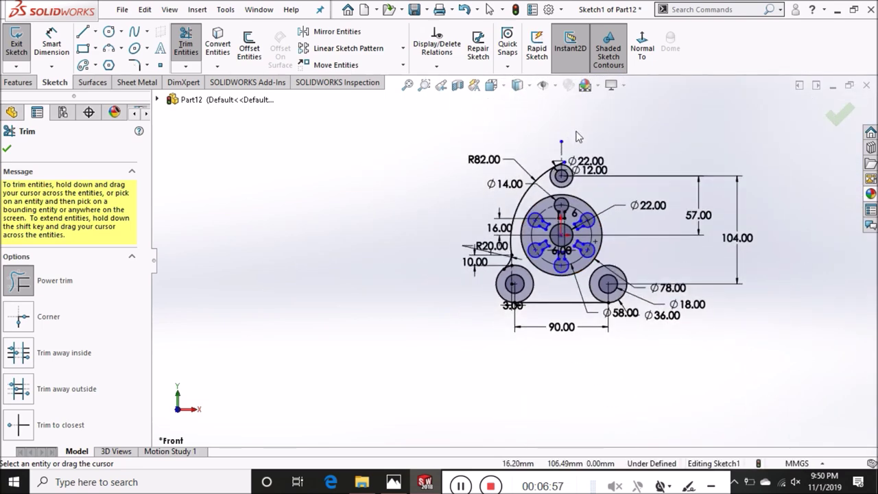
pyautogui.scroll(-2, 568, 154)
pyautogui.scroll(-2, 552, 189)
pyautogui.scroll(-2, 542, 209)
pyautogui.scroll(-2, 536, 218)
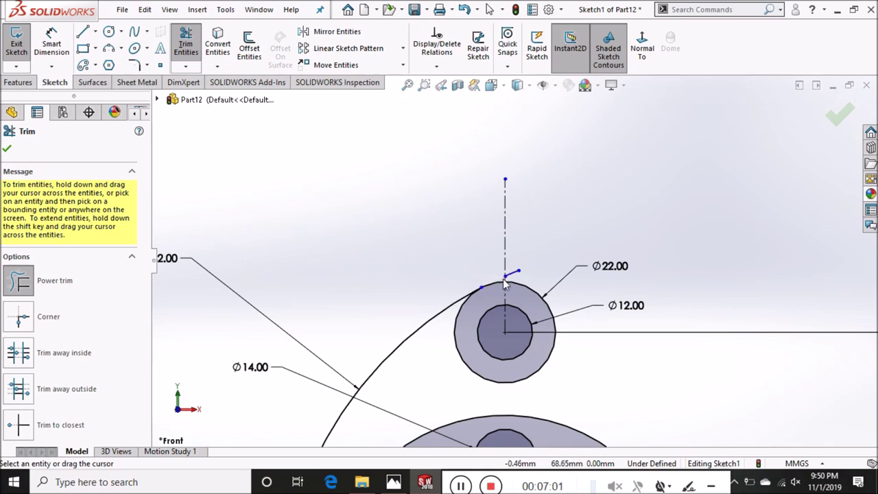
pyautogui.click(517, 275)
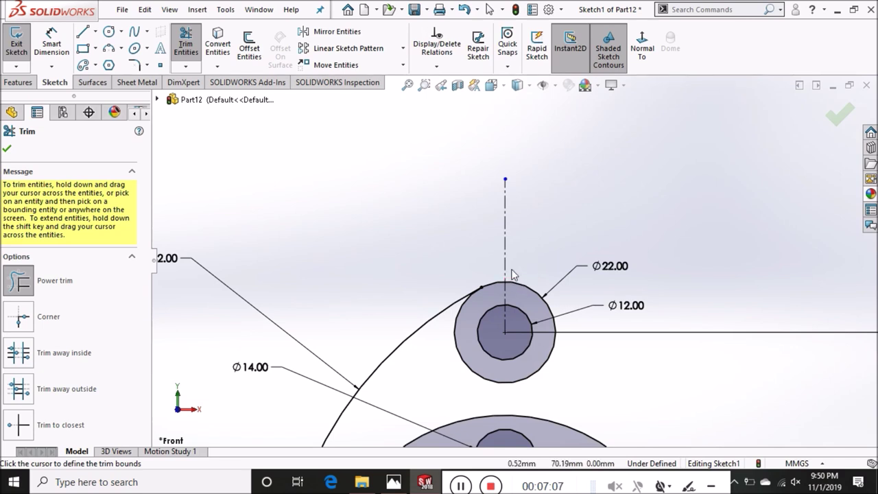
pyautogui.scroll(1, 541, 244)
pyautogui.scroll(2, 540, 244)
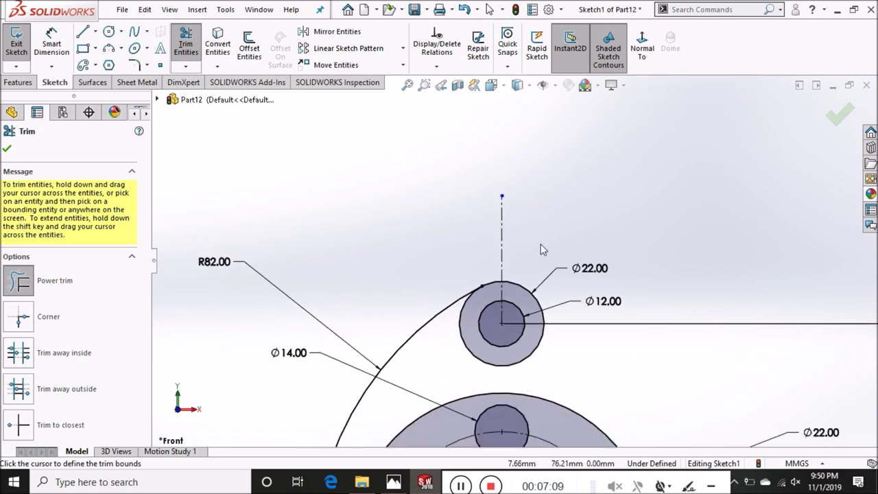
pyautogui.scroll(1, 540, 244)
pyautogui.scroll(1, 540, 244)
pyautogui.click(835, 118)
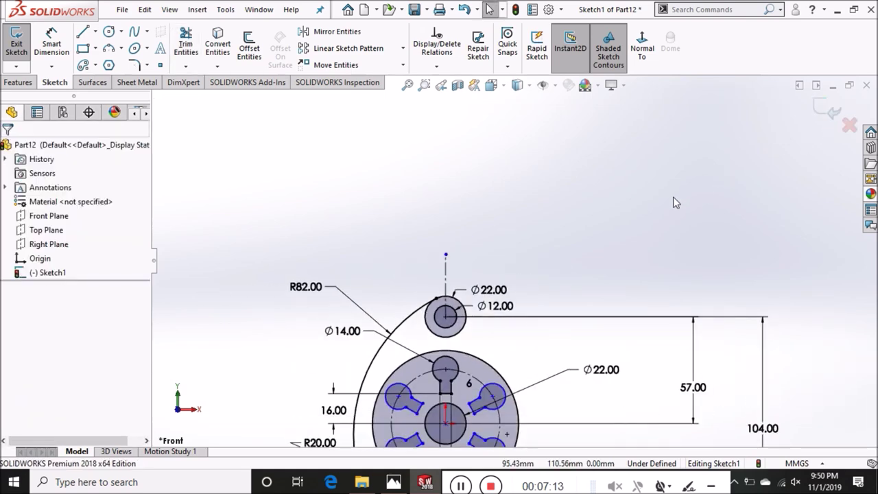
pyautogui.press('f')
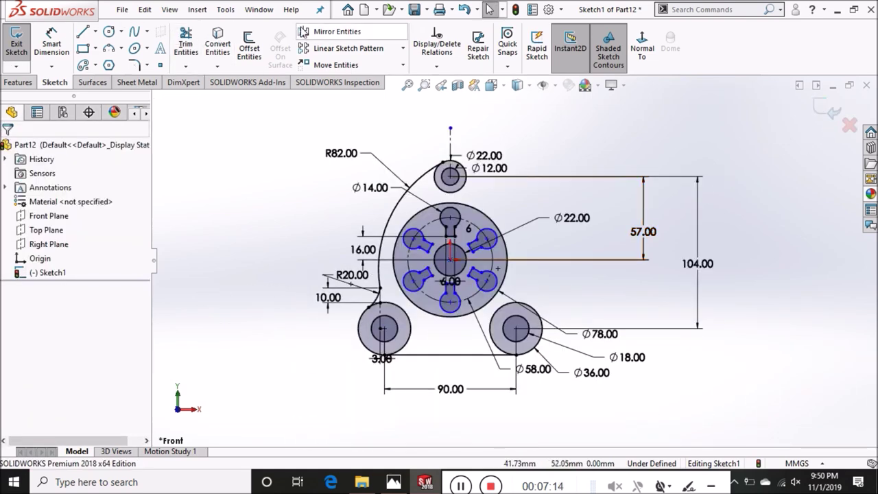
# Mirror the R82 and R20 arcs about the vertical centerline onto the right side
pyautogui.click(304, 31)
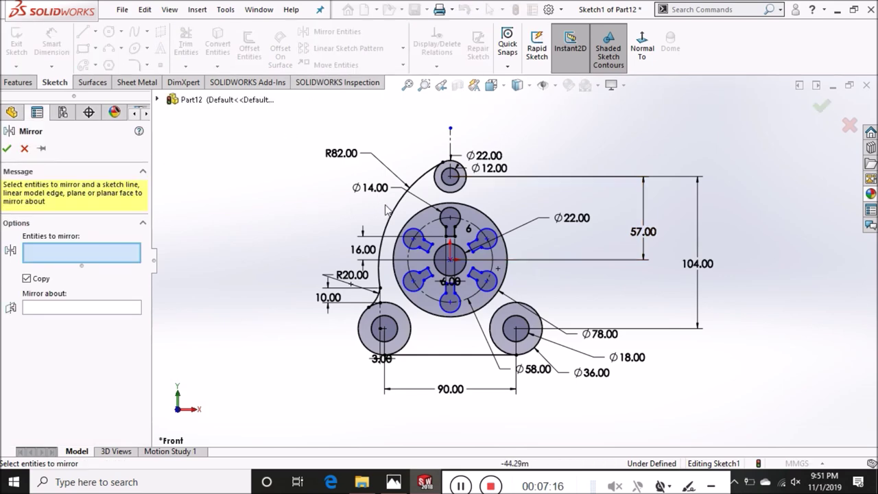
pyautogui.click(384, 227)
pyautogui.scroll(-2, 378, 299)
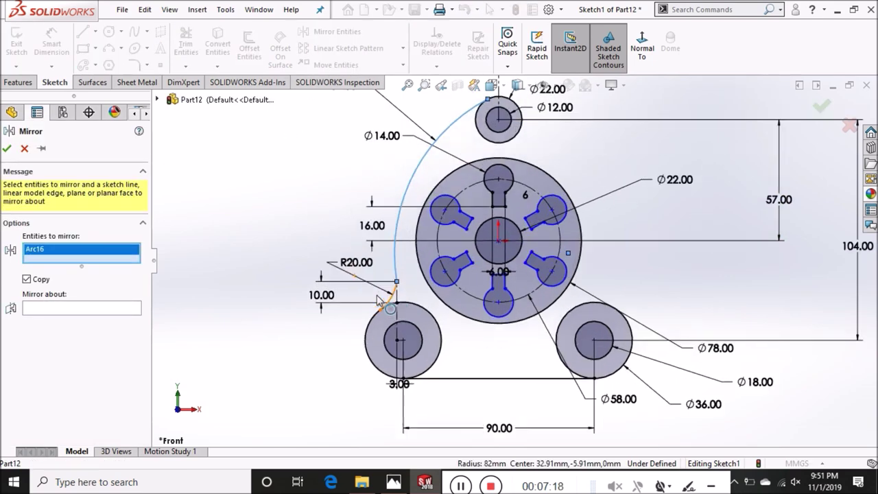
pyautogui.click(392, 304)
pyautogui.scroll(2, 431, 210)
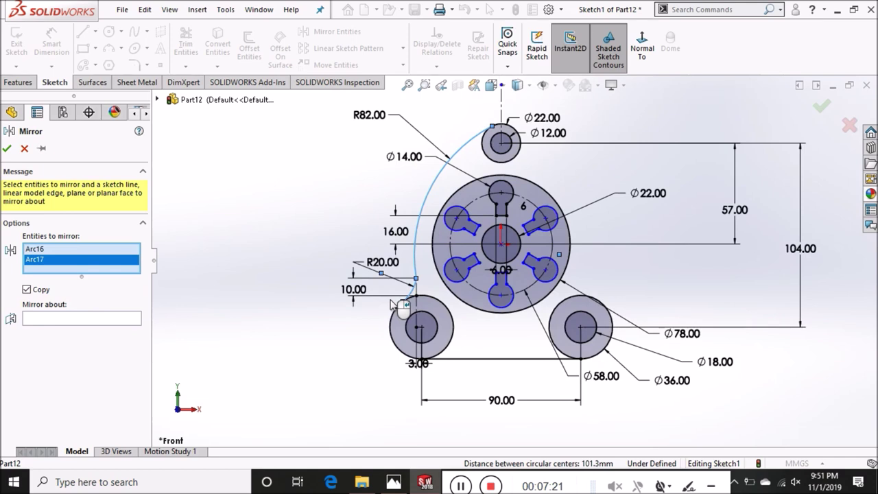
pyautogui.scroll(2, 431, 211)
pyautogui.click(81, 319)
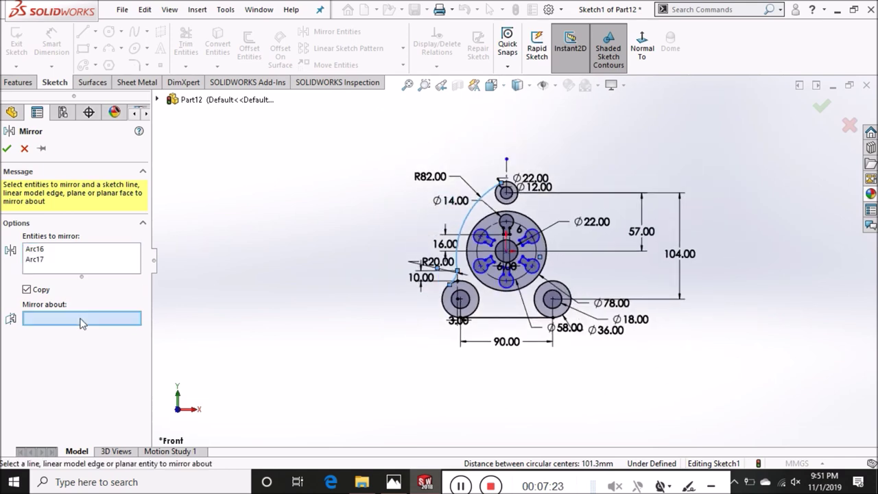
pyautogui.click(507, 176)
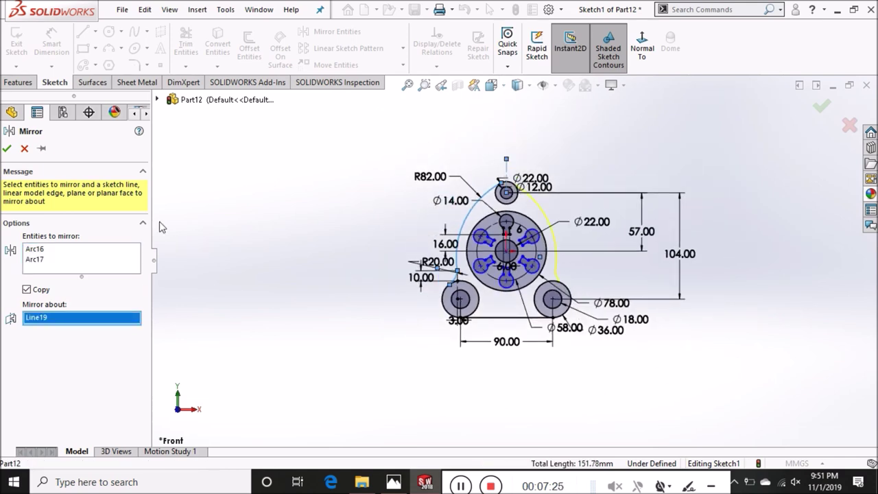
pyautogui.click(7, 148)
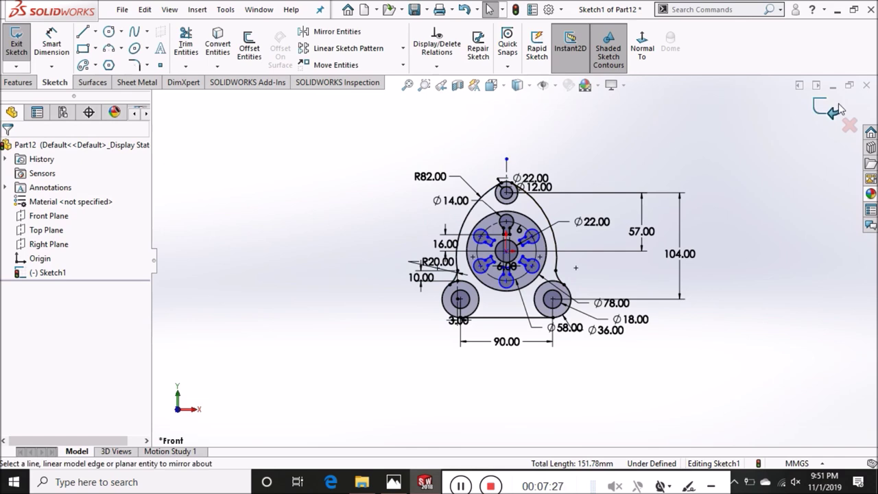
pyautogui.scroll(-2, 774, 266)
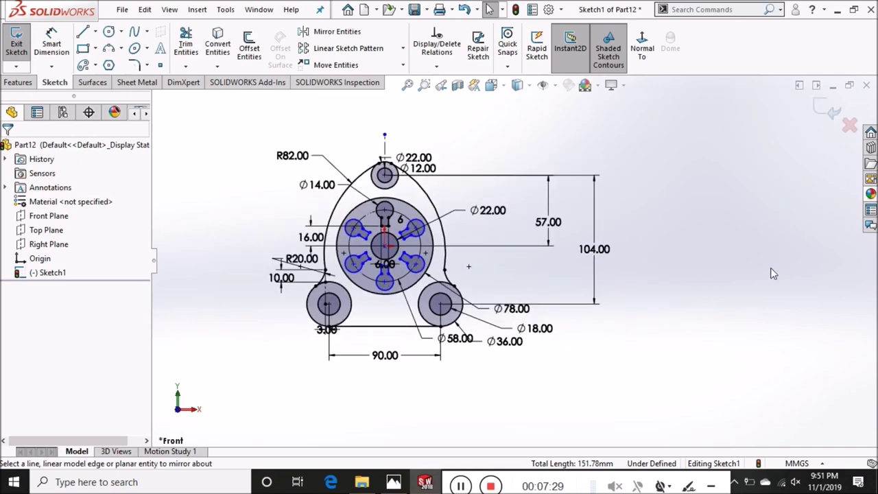
pyautogui.click(16, 82)
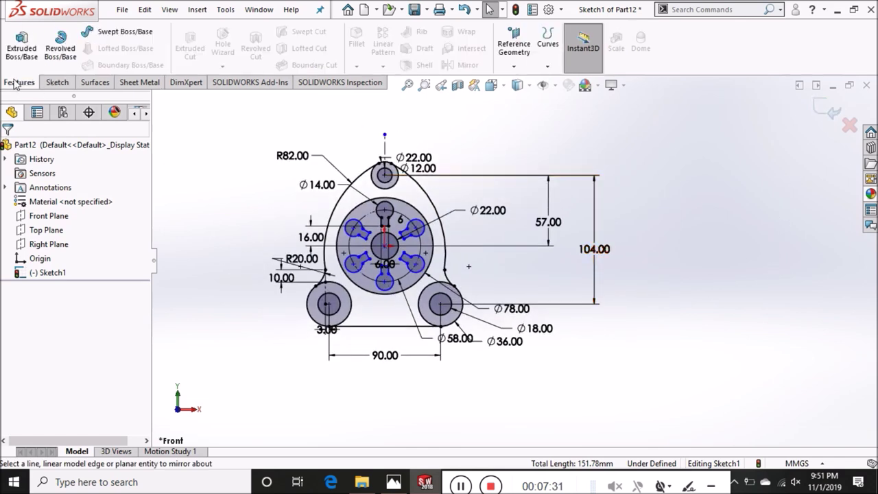
# Extrude the hub, three boss circles and outer profile regions 10 mm Blind, then orbit to view
pyautogui.click(20, 48)
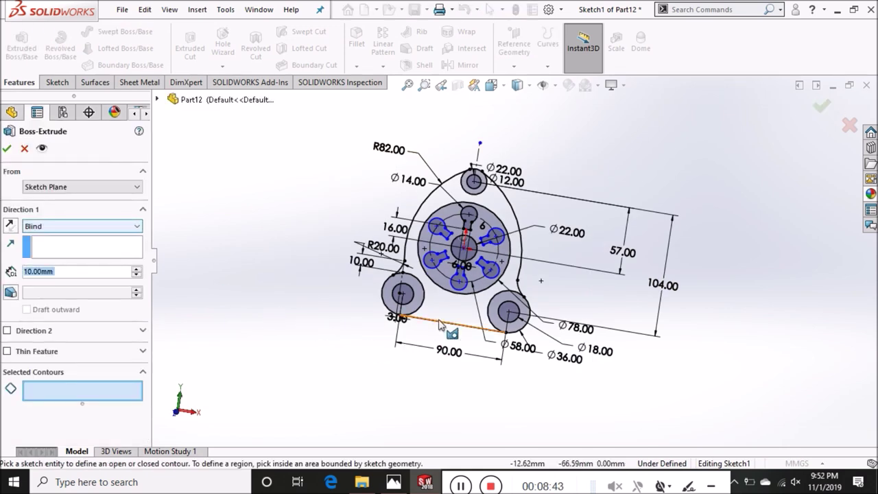
pyautogui.click(441, 282)
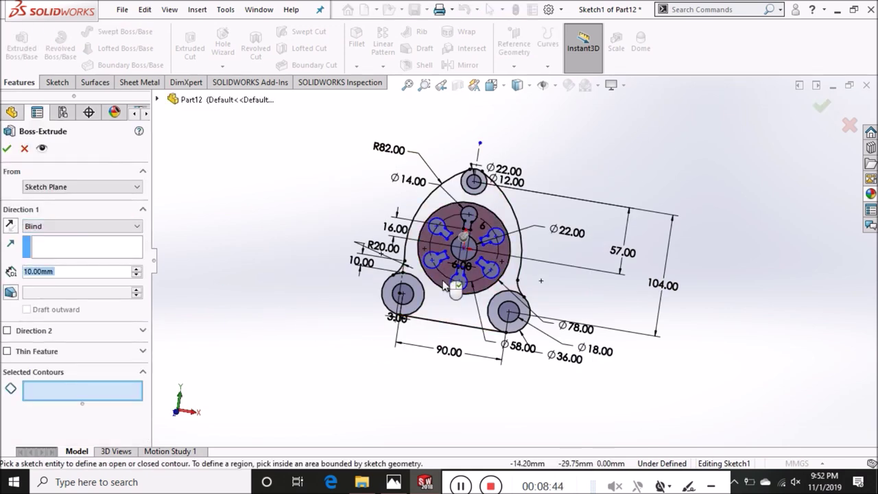
pyautogui.click(412, 309)
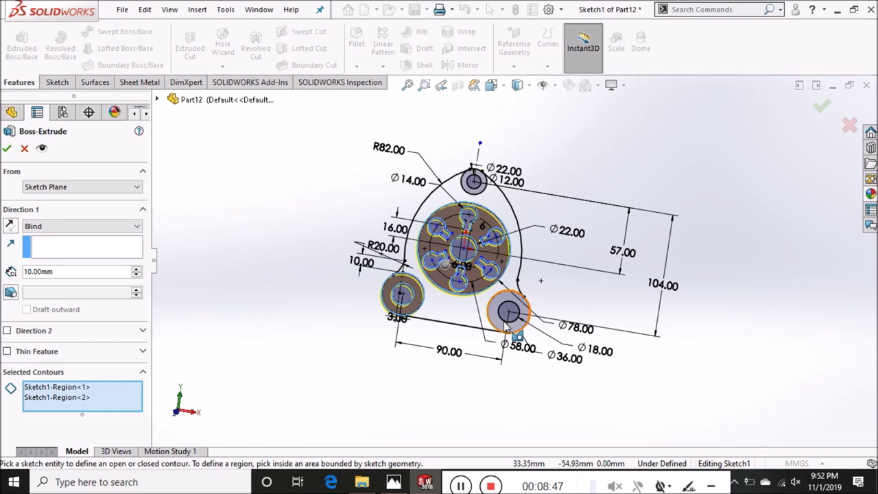
pyautogui.click(516, 328)
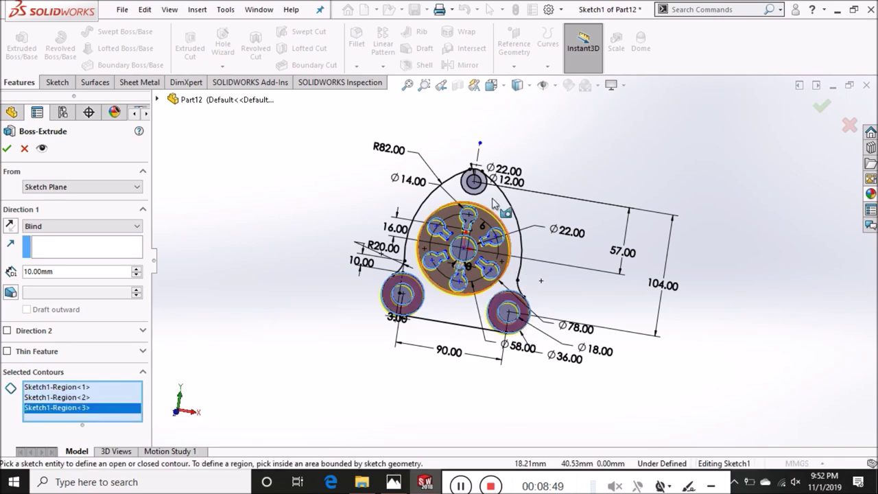
pyautogui.scroll(-2, 481, 193)
pyautogui.scroll(-3, 482, 194)
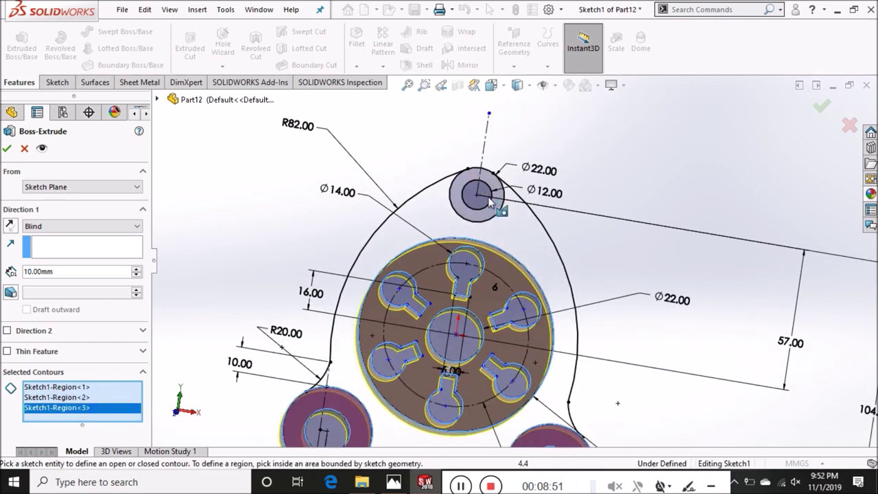
pyautogui.click(514, 232)
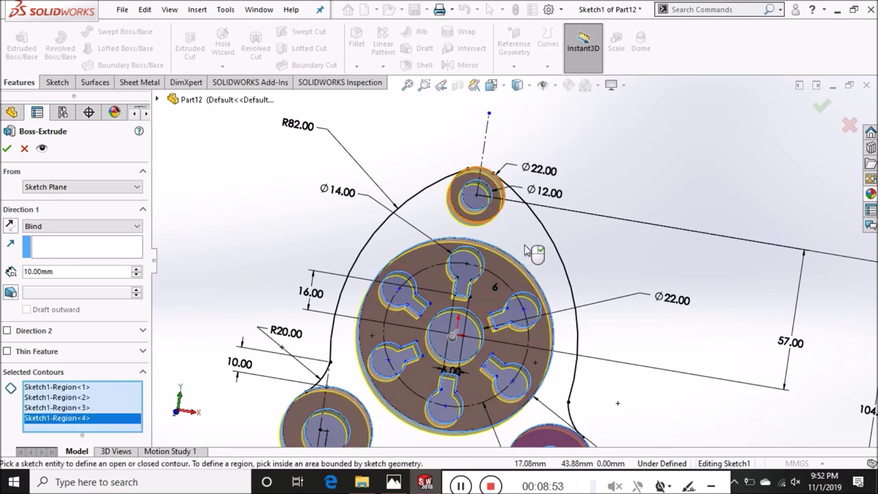
pyautogui.click(538, 254)
pyautogui.scroll(3, 538, 254)
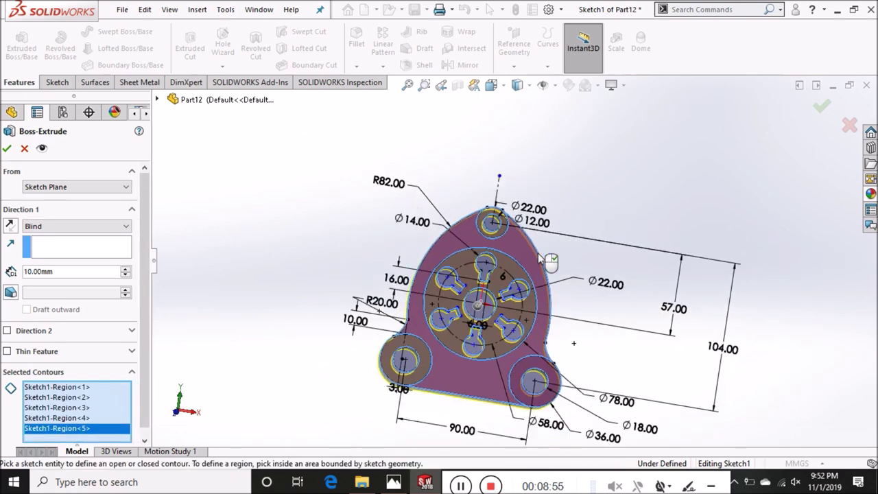
pyautogui.scroll(2, 538, 254)
pyautogui.click(821, 107)
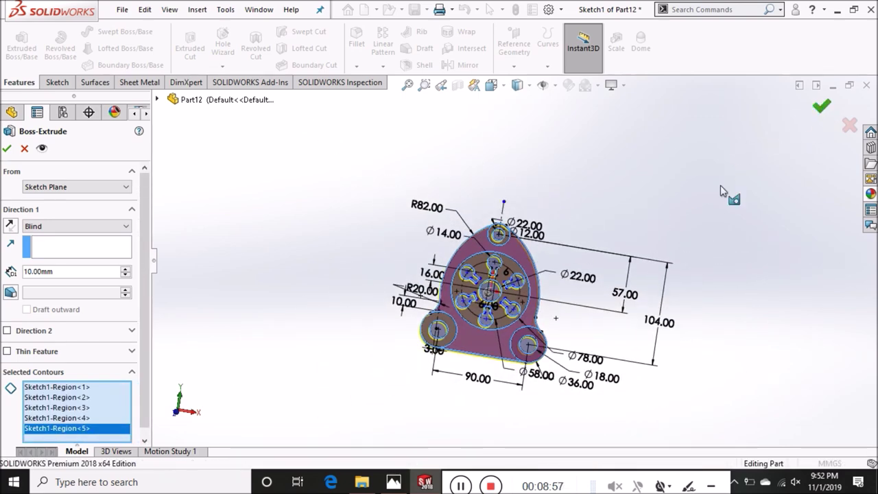
pyautogui.press('f')
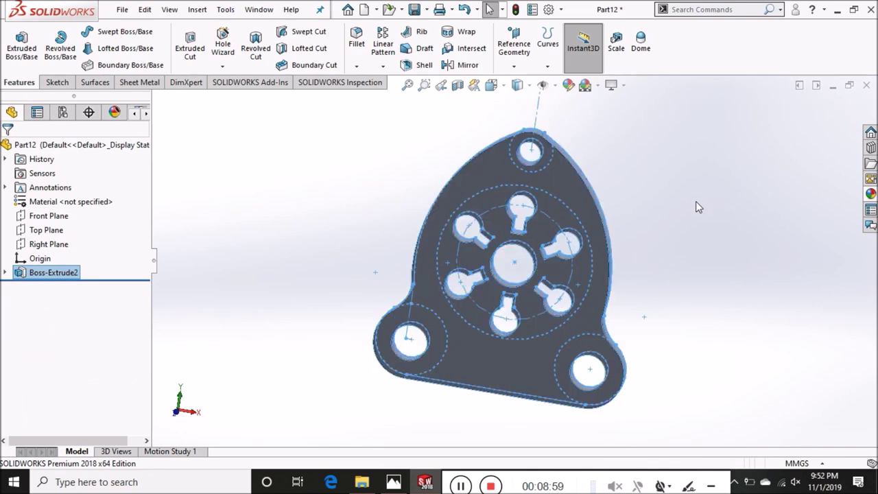
pyautogui.click(706, 197)
pyautogui.moveTo(698, 267)
pyautogui.mouseDown(button='middle')
pyautogui.moveTo(668, 267)
pyautogui.moveTo(698, 265)
pyautogui.mouseUp(button='middle')
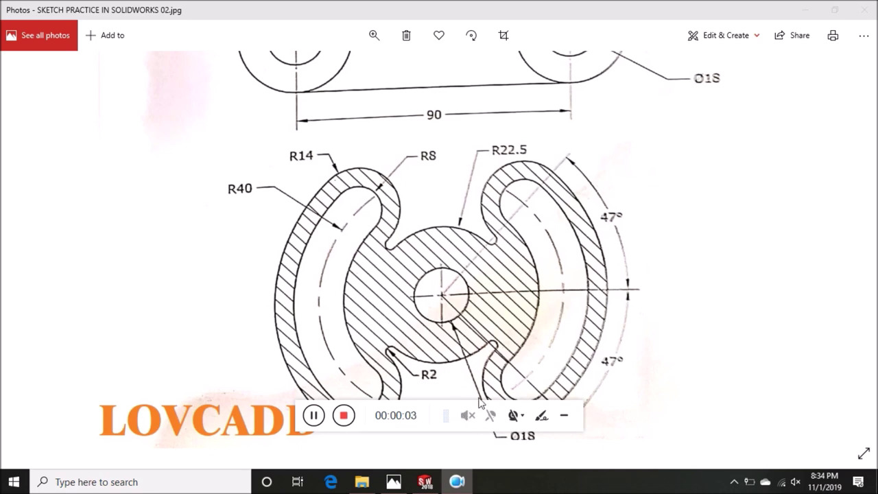
# Leave the fig2 drawing in Windows Photos and bring the SOLIDWORKS window back
pyautogui.moveTo(481, 410)
pyautogui.mouseDown()
pyautogui.moveTo(635, 475)
pyautogui.moveTo(627, 474)
pyautogui.mouseUp()
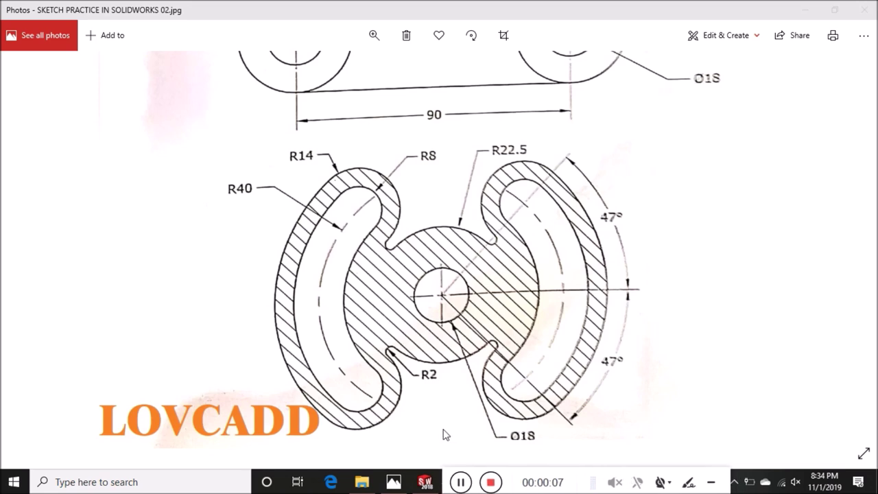
pyautogui.click(427, 483)
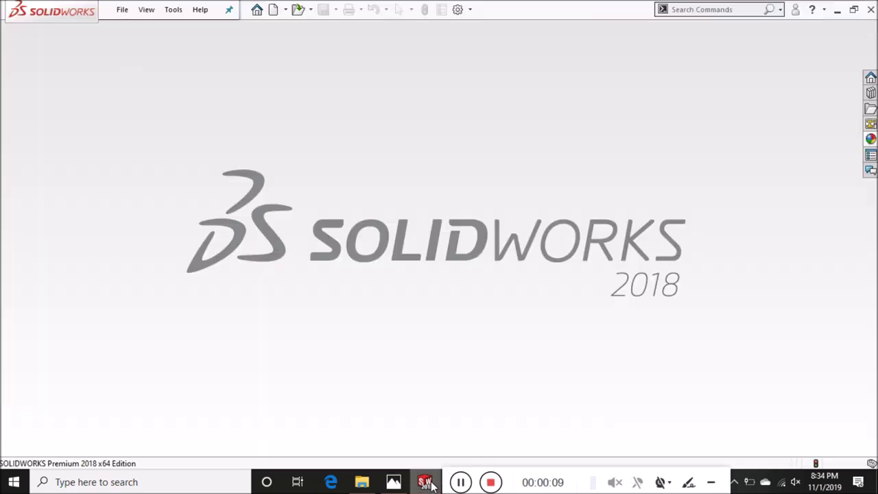
# Create a new part document
pyautogui.click(133, 13)
pyautogui.click(133, 30)
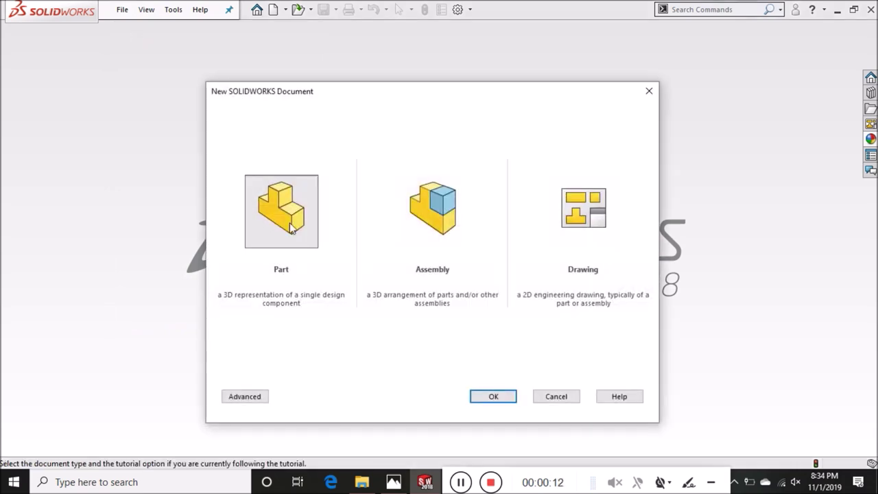
pyautogui.click(278, 227)
pyautogui.click(511, 397)
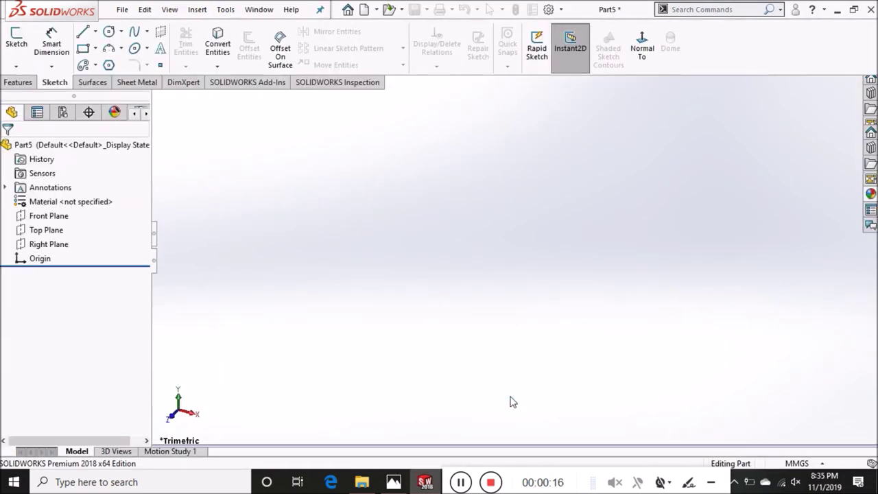
# Sketch two concentric circles at the origin on the Front Plane
pyautogui.click(15, 41)
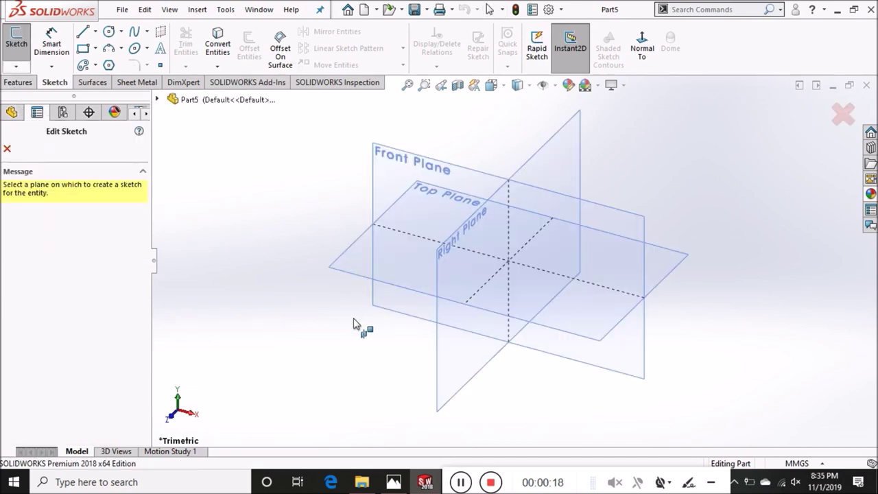
pyautogui.click(380, 163)
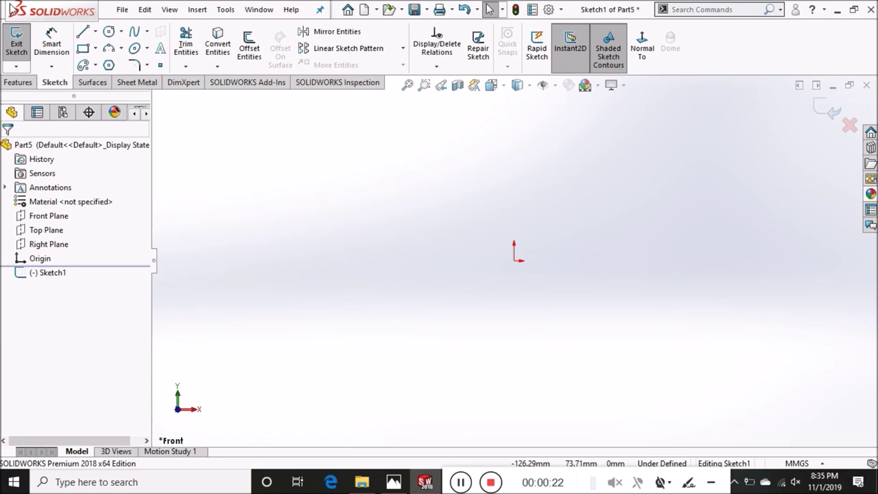
pyautogui.click(109, 33)
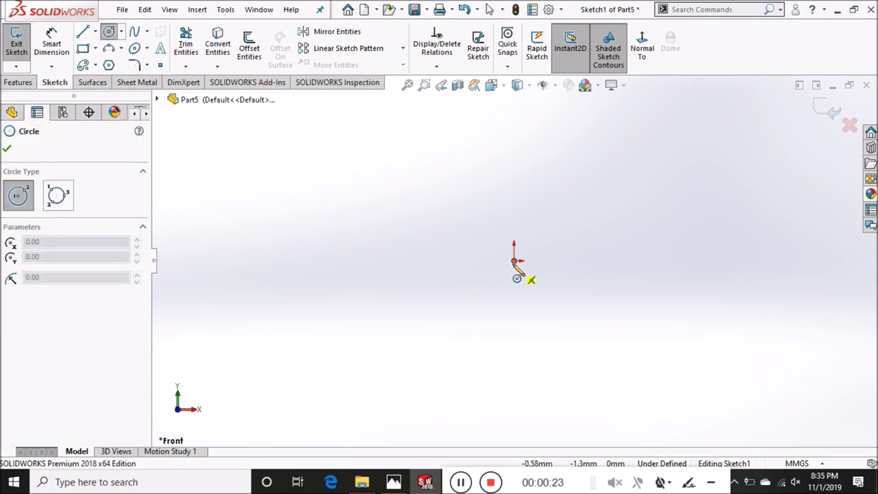
pyautogui.click(515, 261)
pyautogui.click(570, 349)
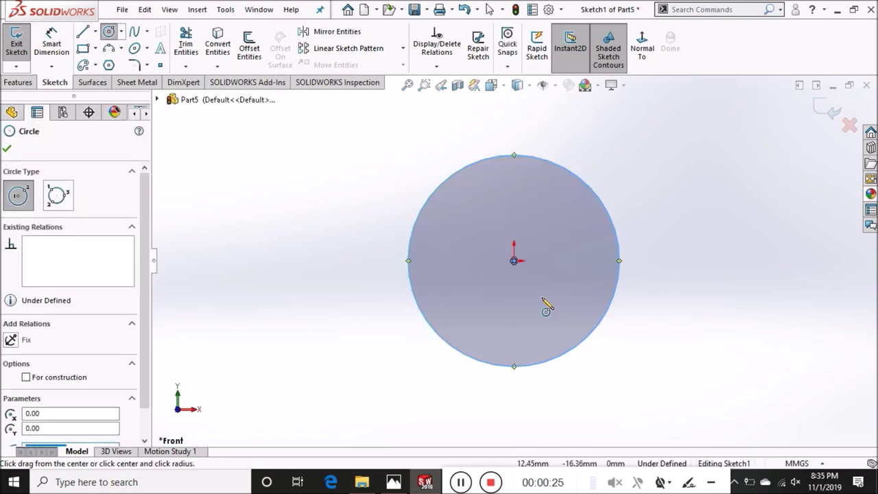
pyautogui.click(514, 262)
pyautogui.click(545, 310)
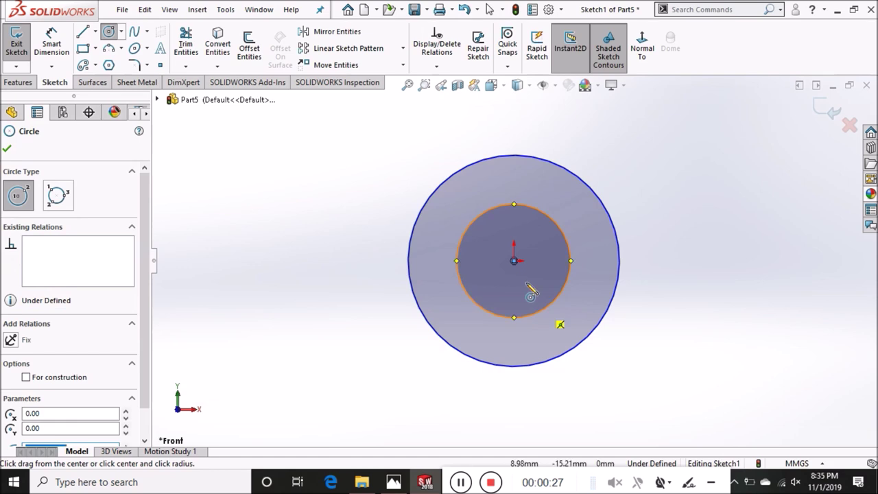
# Dimension the outer circle to Ø45 and the inner circle to Ø18
pyautogui.click(55, 41)
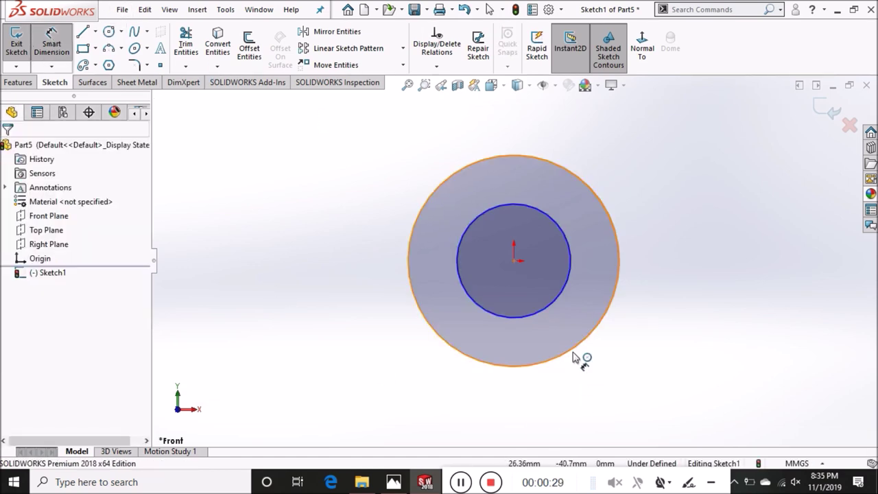
pyautogui.click(621, 402)
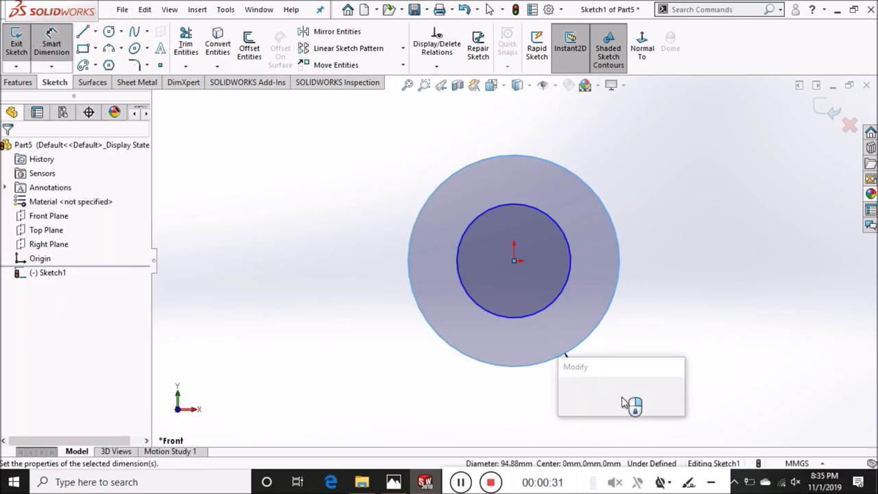
pyautogui.write('45')
pyautogui.press('Return')
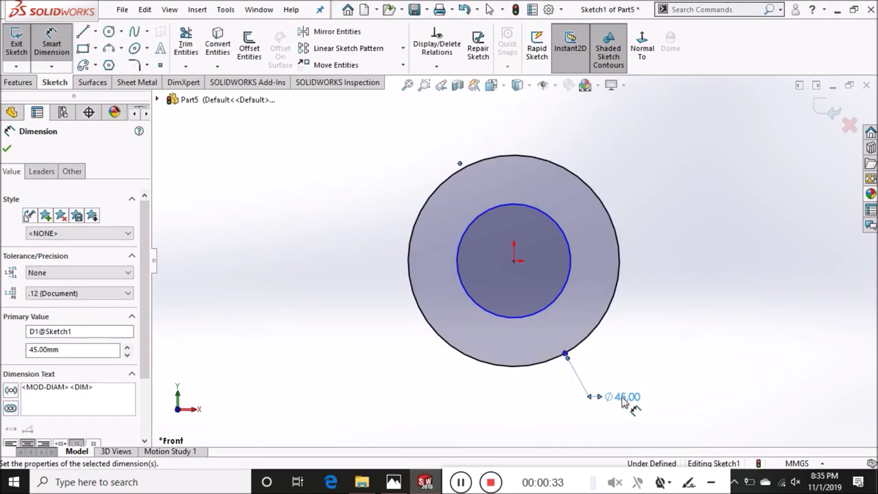
pyautogui.click(511, 317)
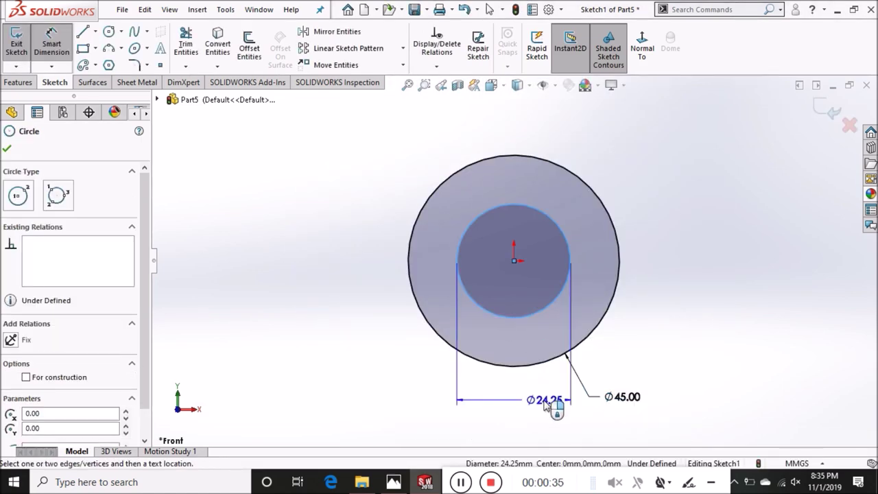
pyautogui.click(657, 379)
pyautogui.write('18')
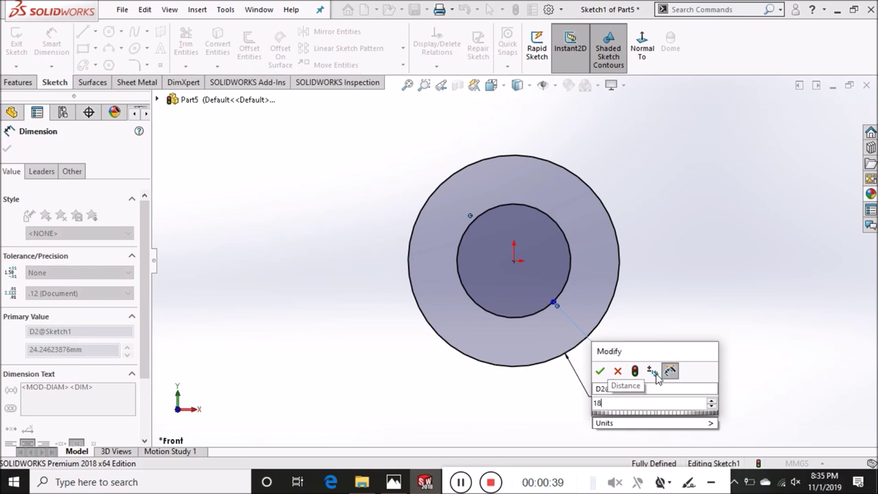
pyautogui.press('Return')
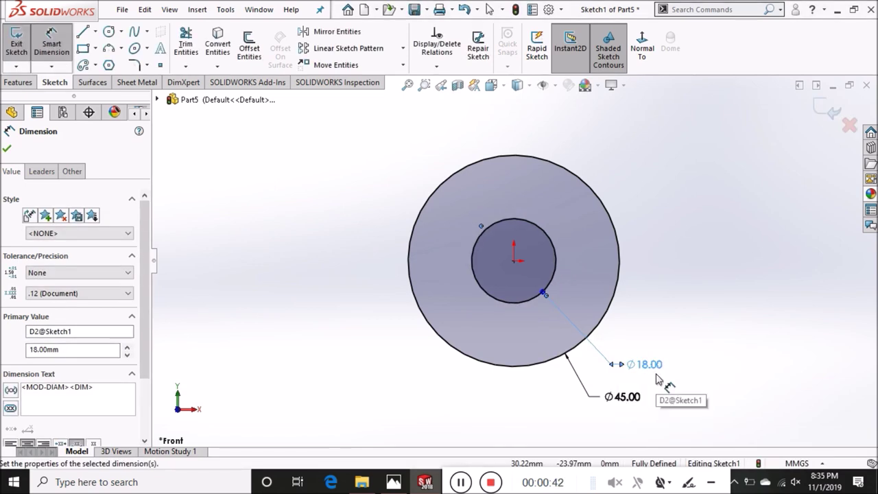
pyautogui.click(95, 32)
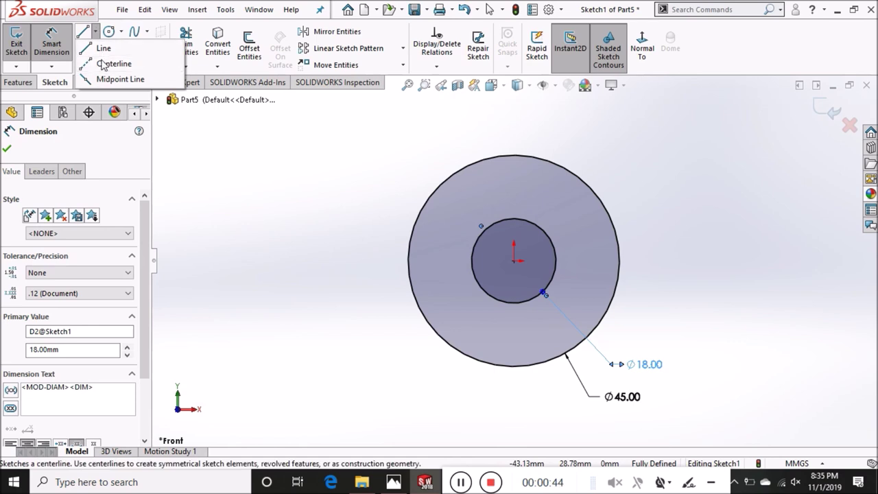
# Draw a horizontal centerline from the origin to the right
pyautogui.click(104, 61)
pyautogui.click(514, 259)
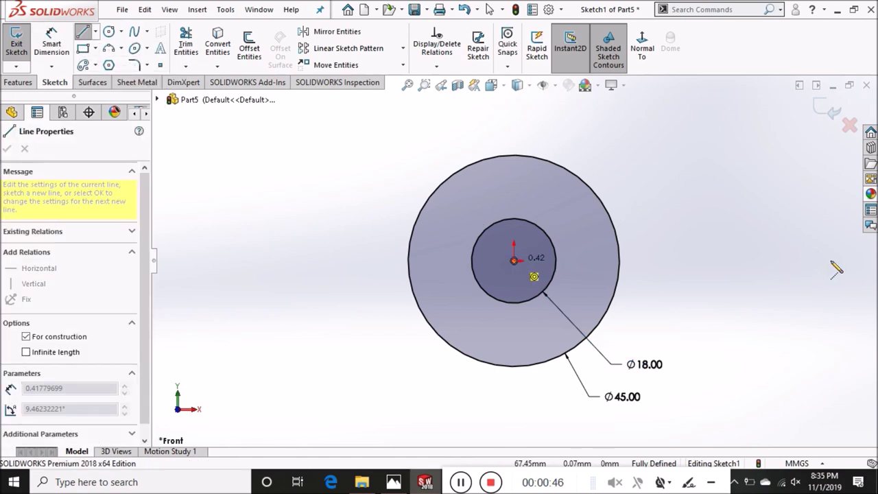
pyautogui.click(832, 261)
pyautogui.rightClick(832, 267)
pyautogui.click(835, 273)
pyautogui.press('Escape')
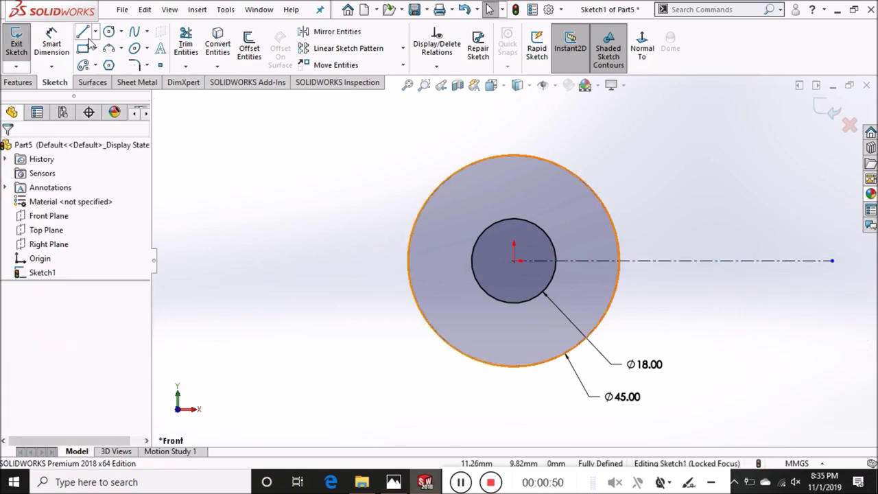
# Draw a second centerline from the origin angled up and to the right
pyautogui.click(96, 32)
pyautogui.click(105, 64)
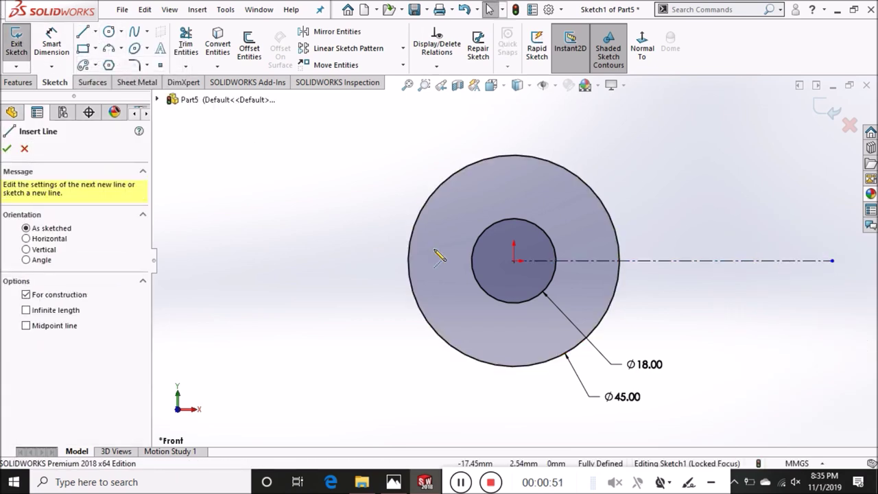
pyautogui.click(514, 260)
pyautogui.rightClick(730, 100)
pyautogui.click(739, 108)
# Dimension the angle between the two centerlines to 47°
pyautogui.click(55, 49)
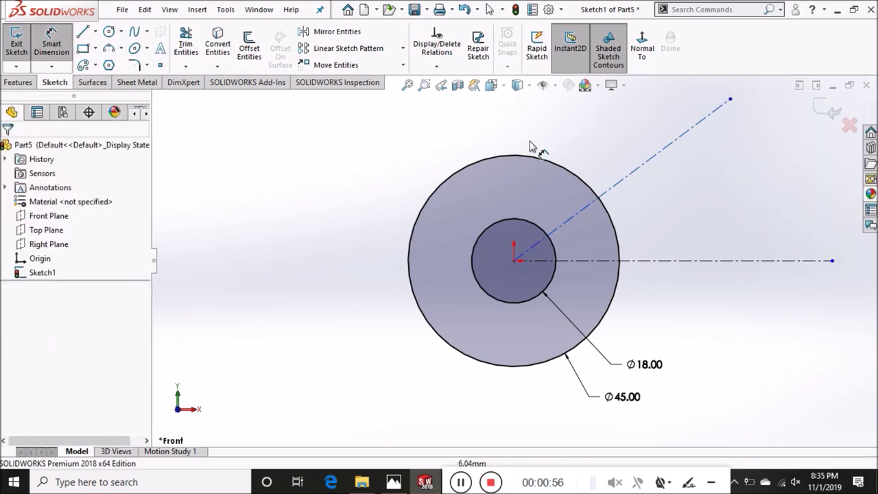
pyautogui.click(617, 182)
pyautogui.click(748, 262)
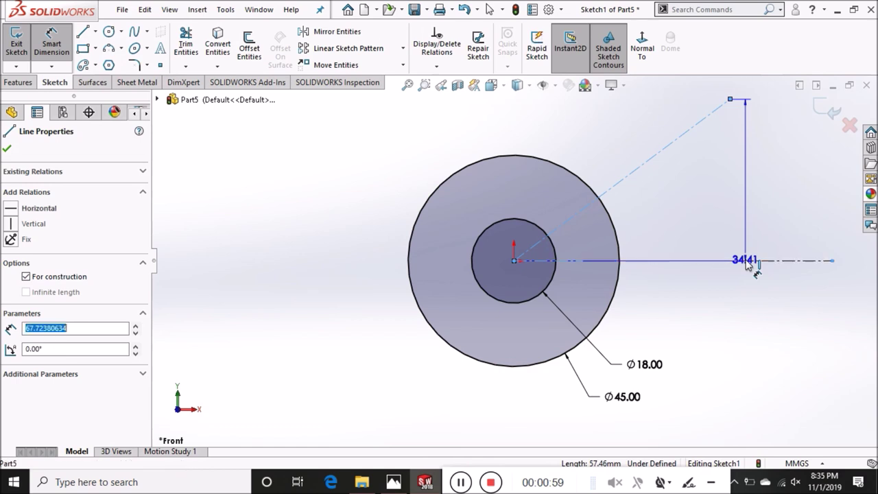
pyautogui.click(757, 209)
pyautogui.write('47')
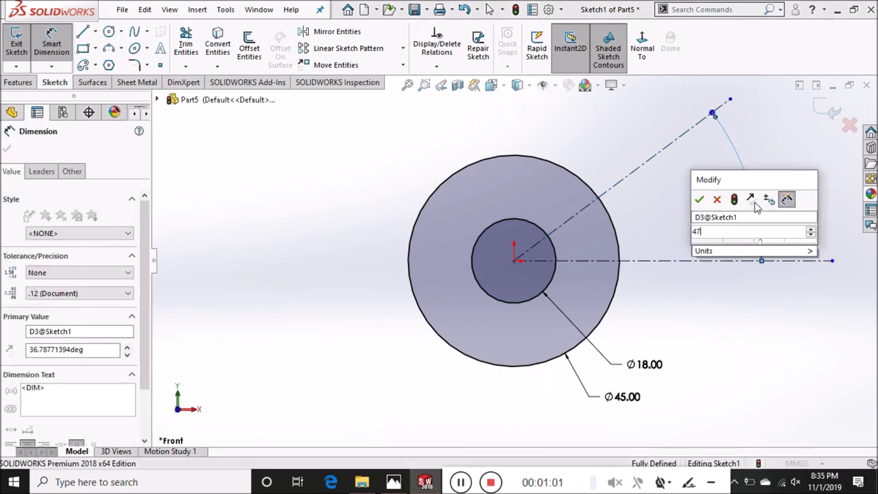
pyautogui.press('Return')
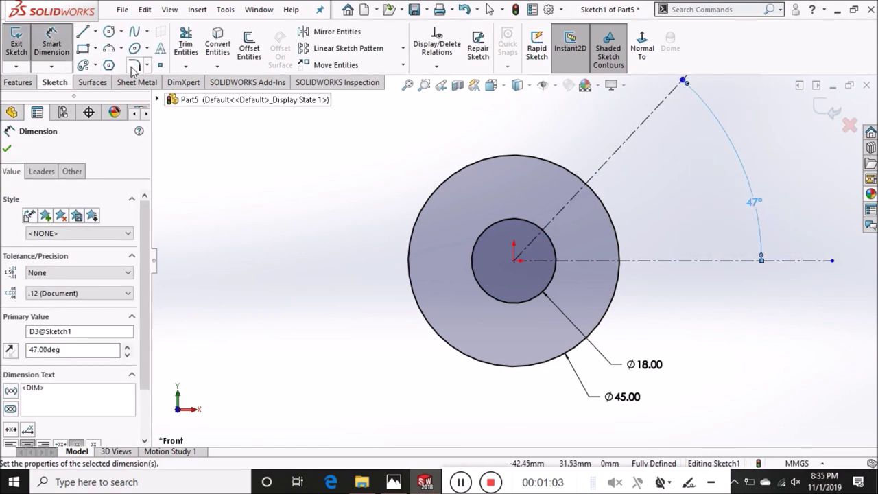
# Mirror the angled centerline about the horizontal centerline
pyautogui.click(337, 31)
pyautogui.press('z')
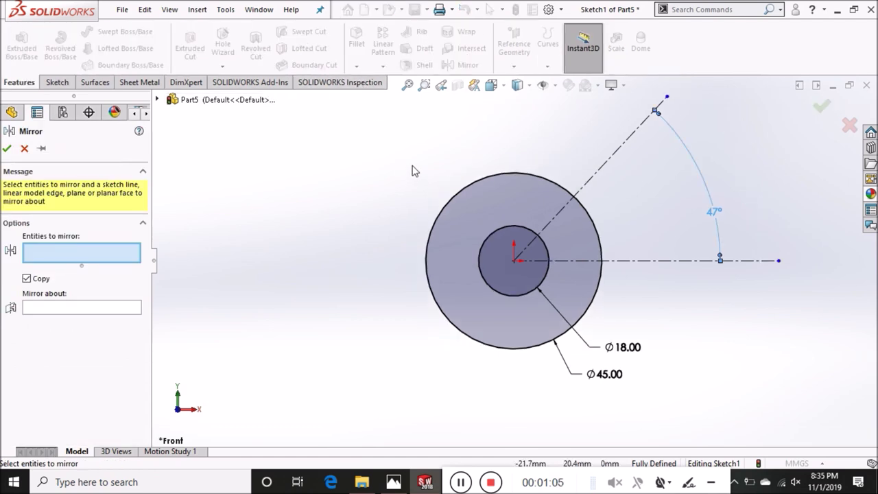
pyautogui.click(606, 166)
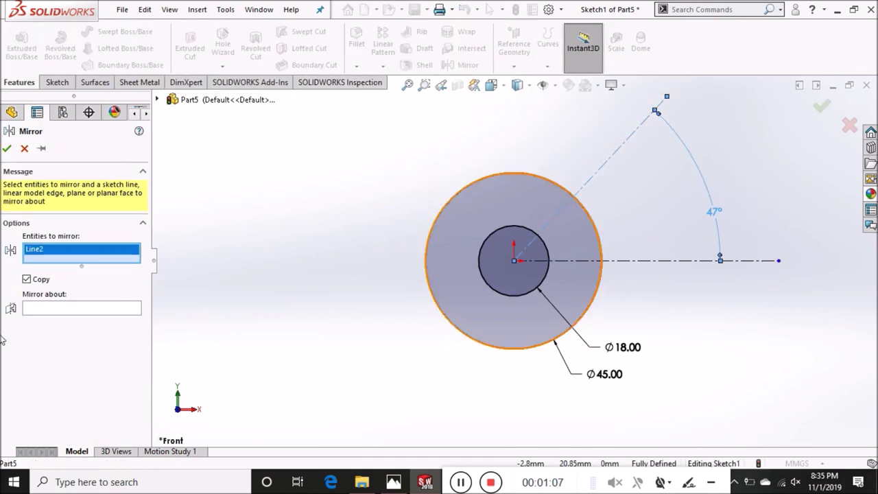
pyautogui.click(64, 313)
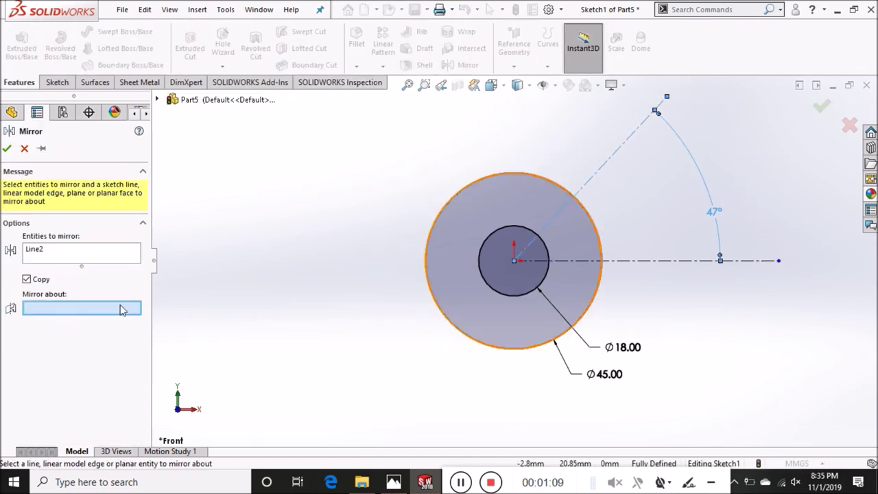
pyautogui.click(664, 261)
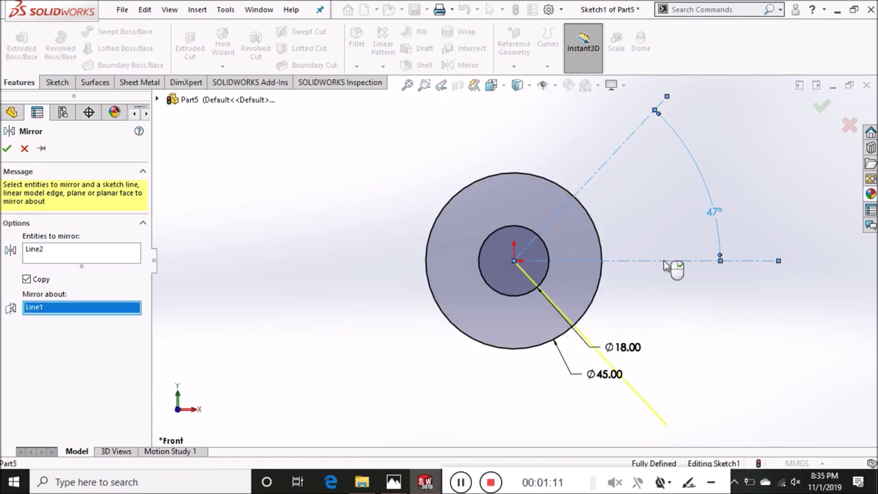
pyautogui.click(7, 148)
pyautogui.click(60, 82)
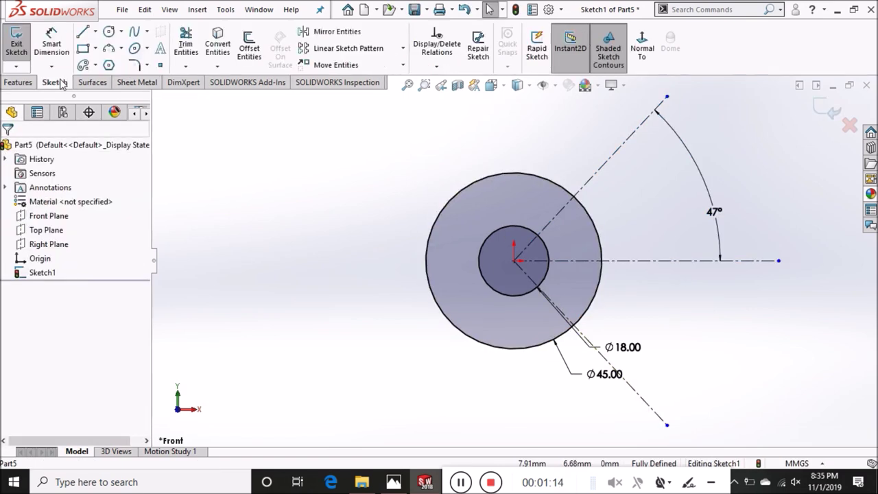
pyautogui.click(94, 66)
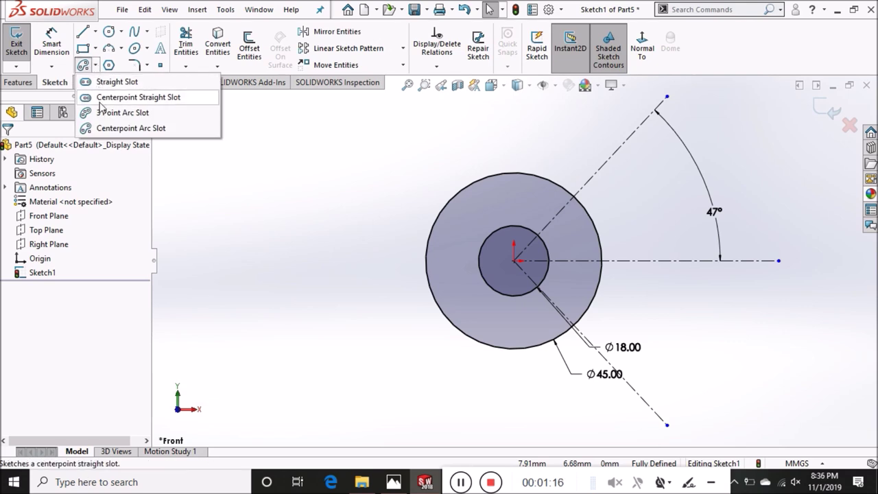
# Draw a centerpoint arc slot centred on the origin, spanning both angled centerlines
pyautogui.click(106, 128)
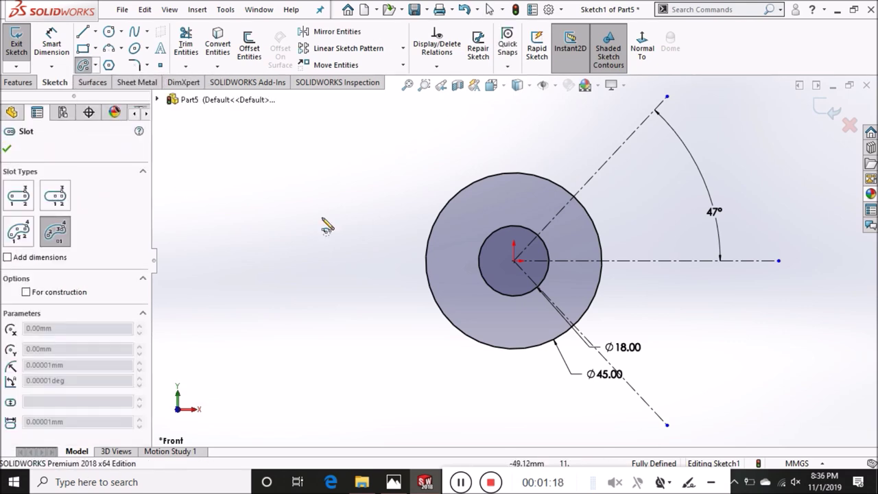
pyautogui.click(514, 261)
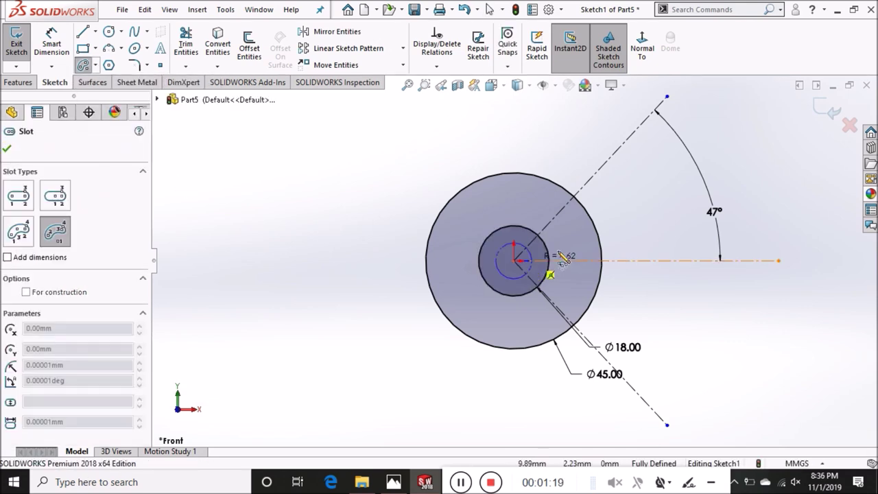
pyautogui.click(633, 141)
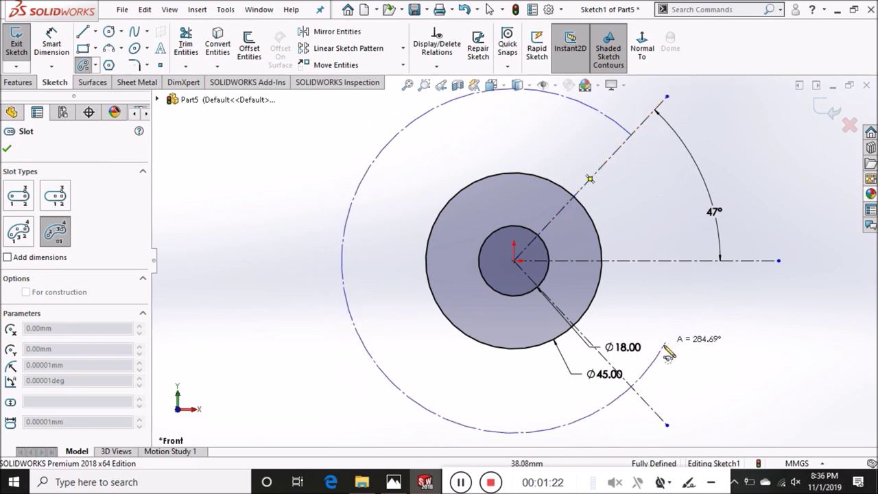
pyautogui.click(632, 389)
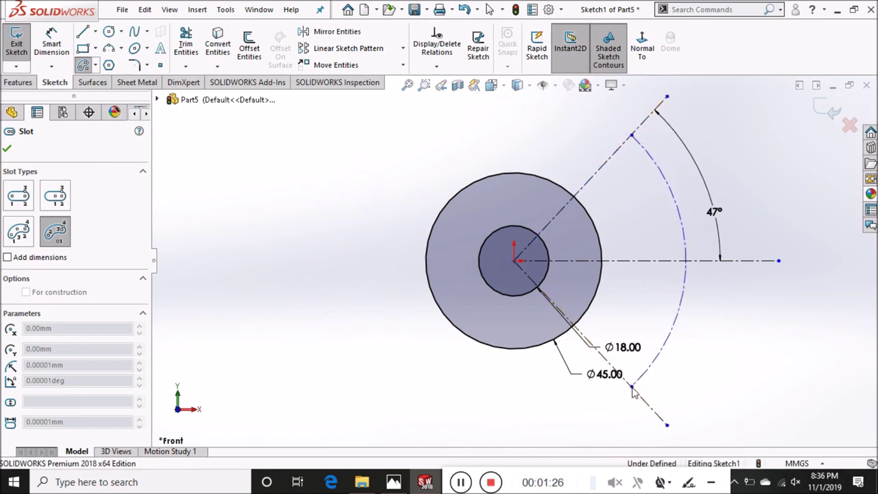
pyautogui.click(625, 425)
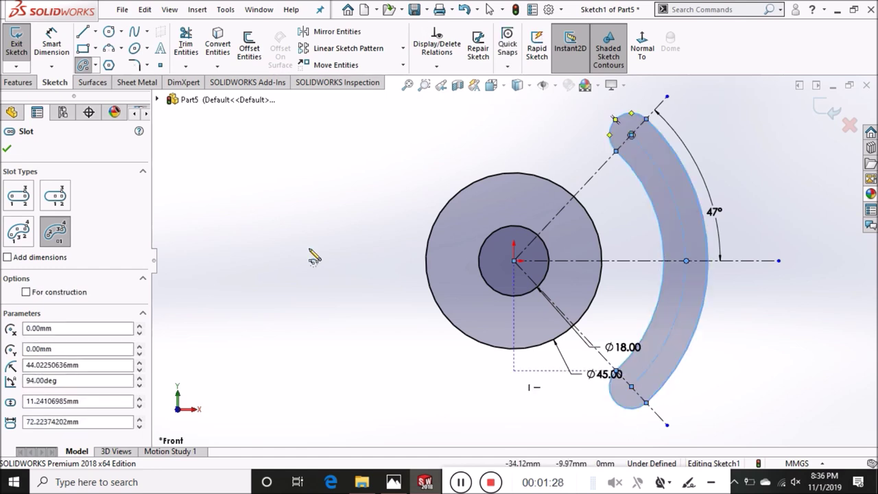
# Dimension the slot's centre arc to R40 and its end arc to R8
pyautogui.click(51, 45)
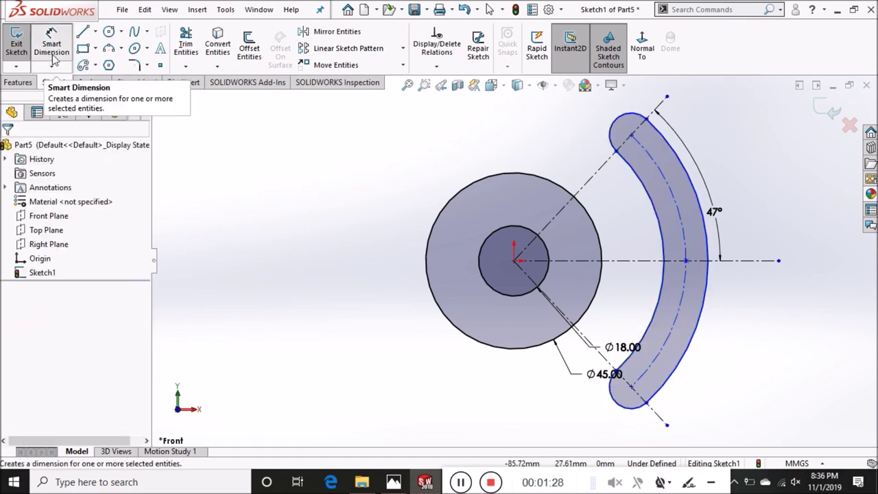
pyautogui.click(683, 313)
pyautogui.click(771, 332)
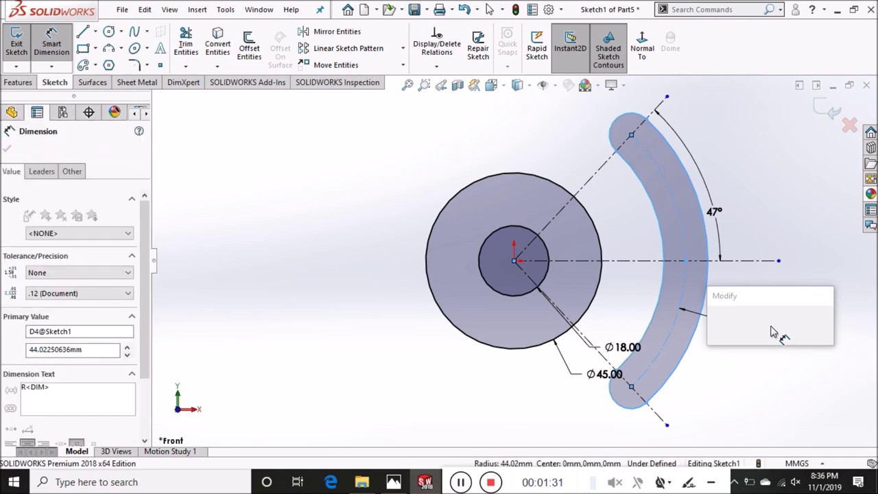
pyautogui.write('40')
pyautogui.press('Return')
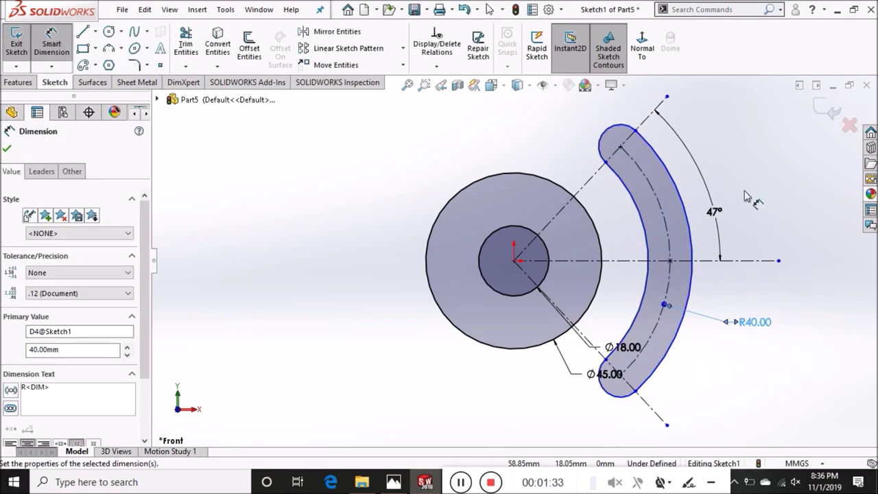
pyautogui.click(604, 140)
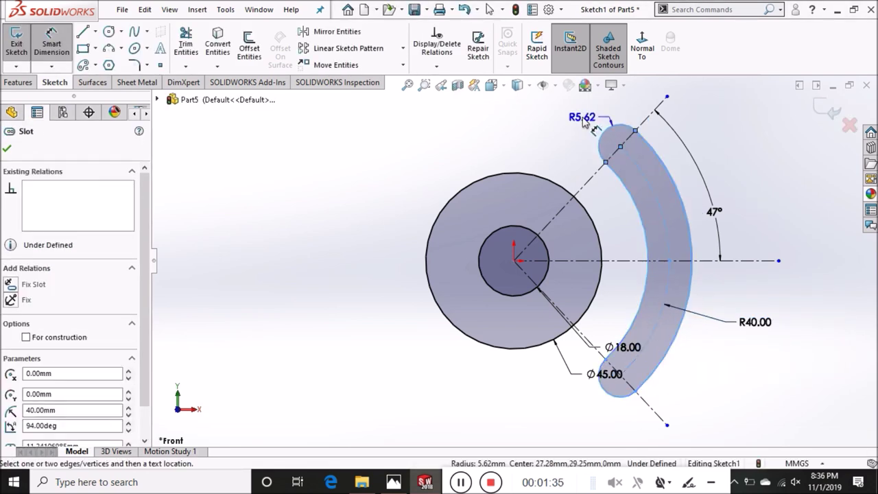
pyautogui.click(583, 120)
pyautogui.write('8')
pyautogui.press('Return')
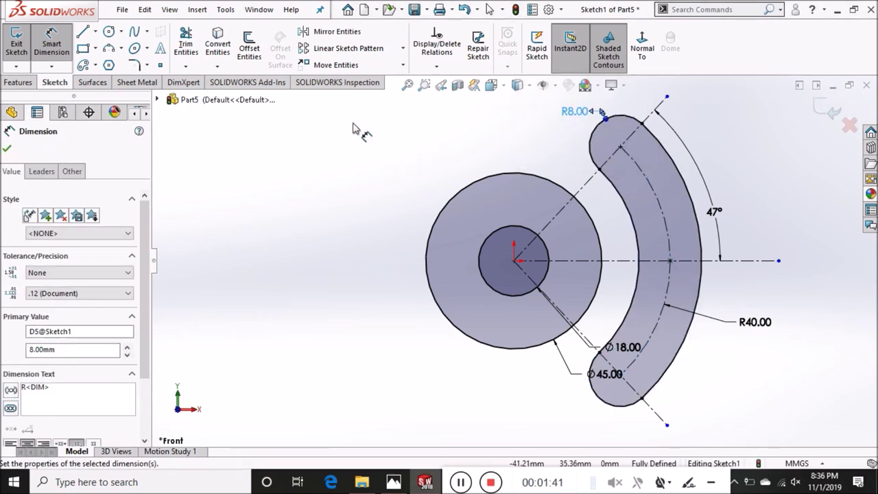
pyautogui.click(85, 64)
pyautogui.click(514, 261)
# Draw a wider arc slot along the same R40 path, enclosing the first slot
pyautogui.click(621, 148)
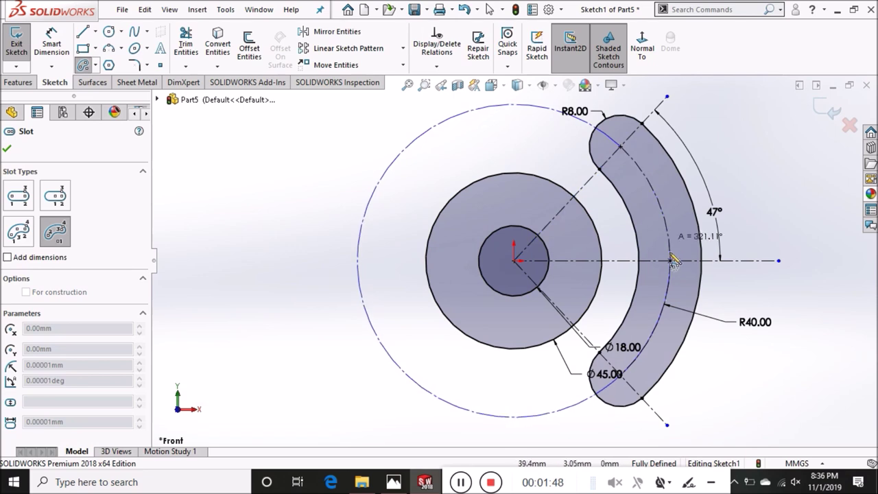
pyautogui.click(620, 146)
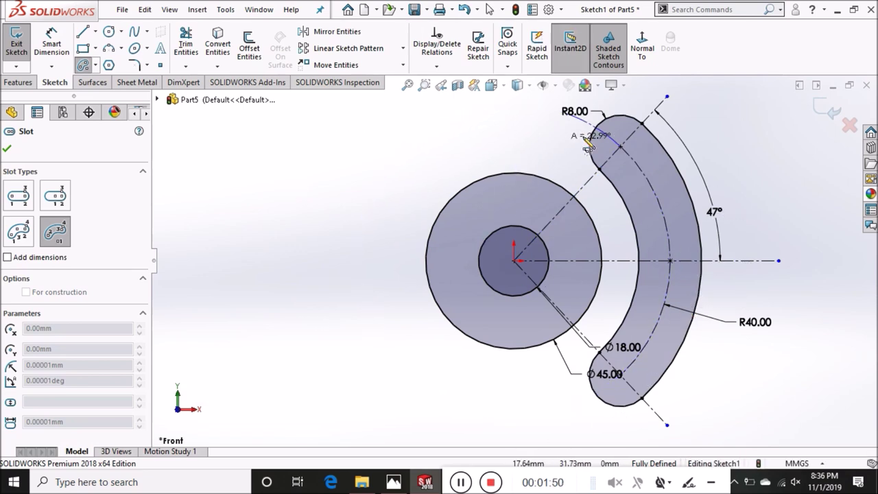
pyautogui.click(636, 389)
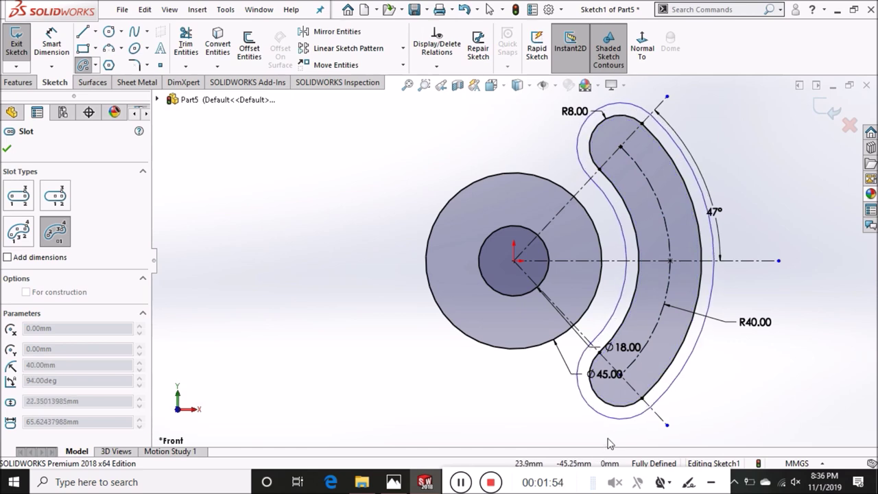
pyautogui.click(606, 443)
# Dimension the outer slot's end arc to R14
pyautogui.click(46, 60)
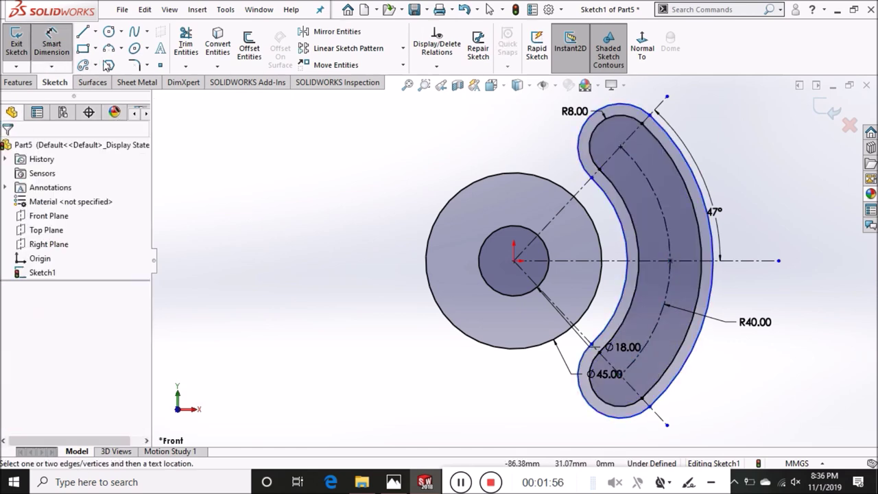
pyautogui.press('z')
pyautogui.click(586, 156)
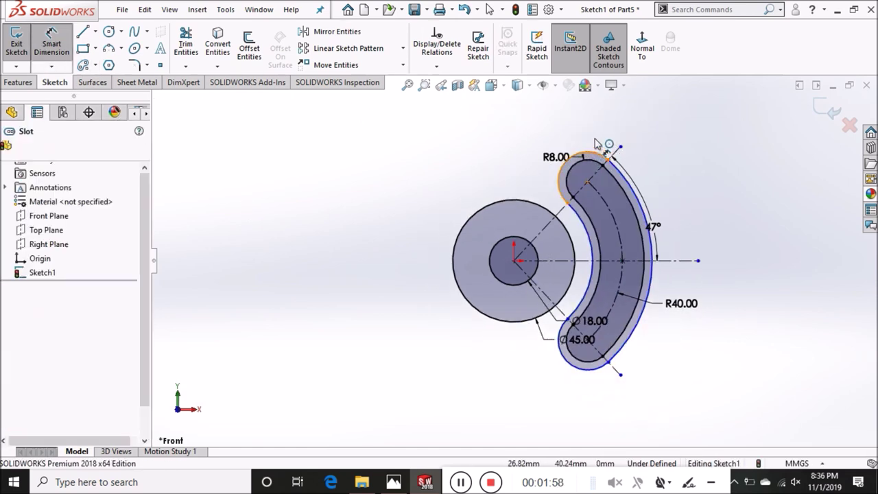
pyautogui.click(629, 120)
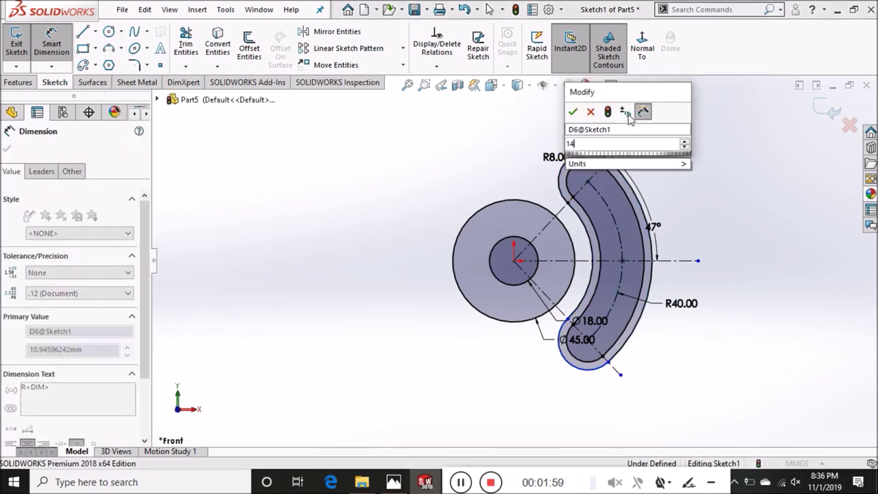
pyautogui.write('14')
pyautogui.press('Return')
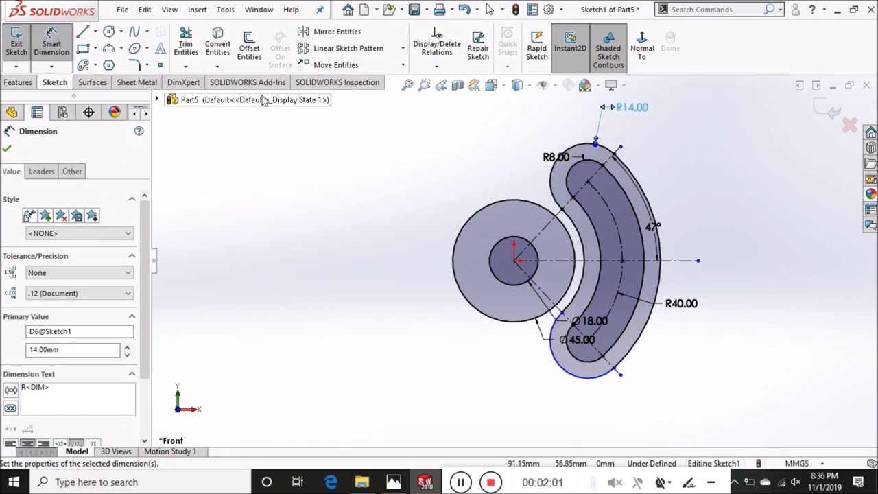
# Draw a three-point arc joining the hub circle to the outer wing edge
pyautogui.click(109, 48)
pyautogui.scroll(1, 548, 236)
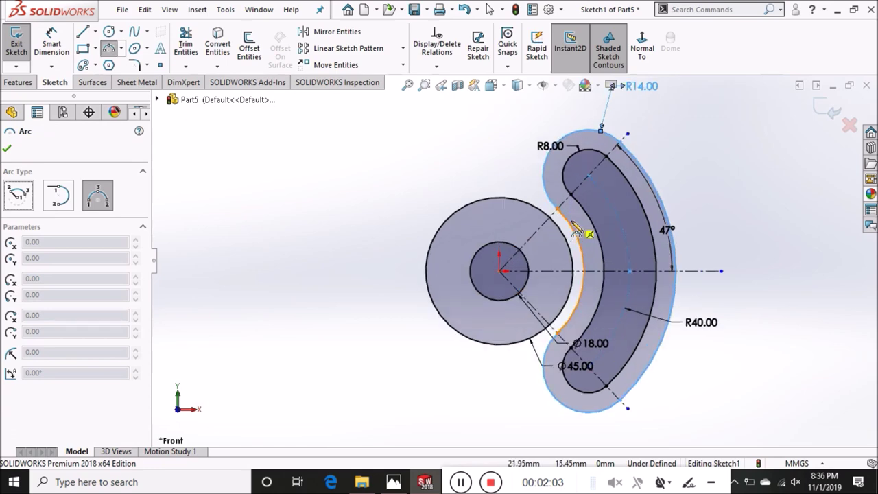
pyautogui.scroll(2, 569, 230)
pyautogui.click(532, 208)
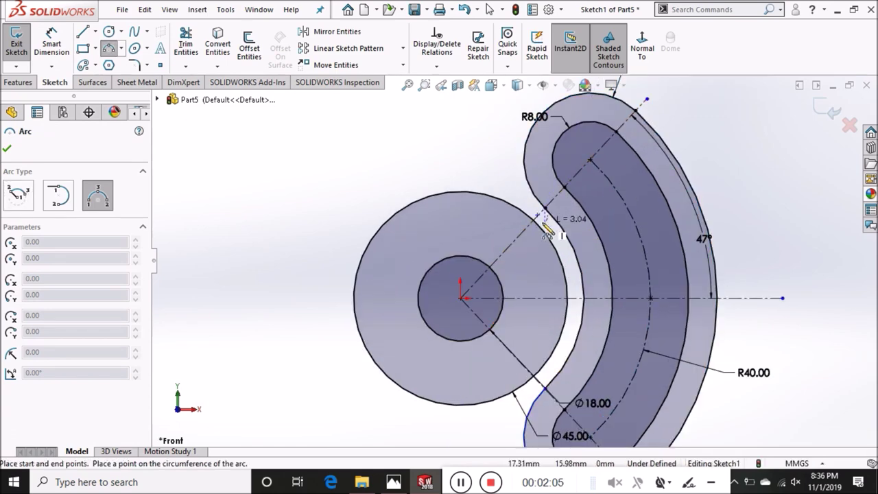
pyautogui.click(541, 233)
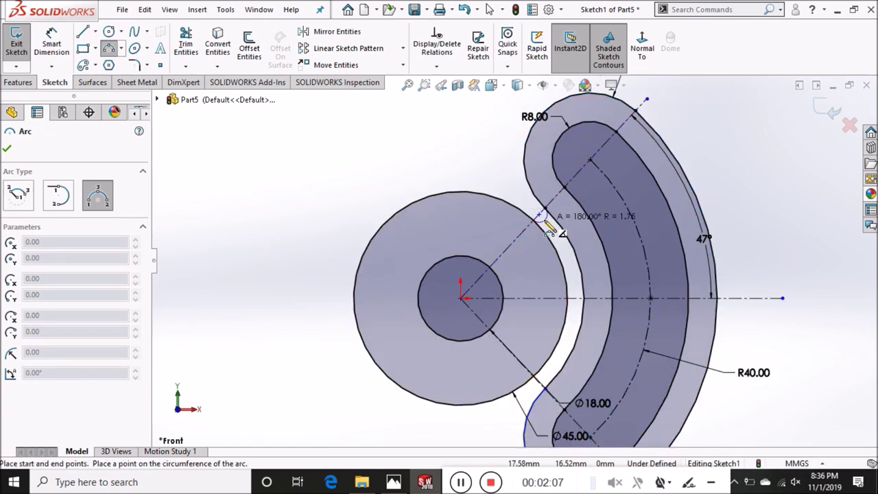
pyautogui.click(549, 223)
pyautogui.rightClick(543, 213)
pyautogui.click(561, 229)
# Dimension the small joining arc to R2
pyautogui.click(62, 44)
pyautogui.click(62, 44)
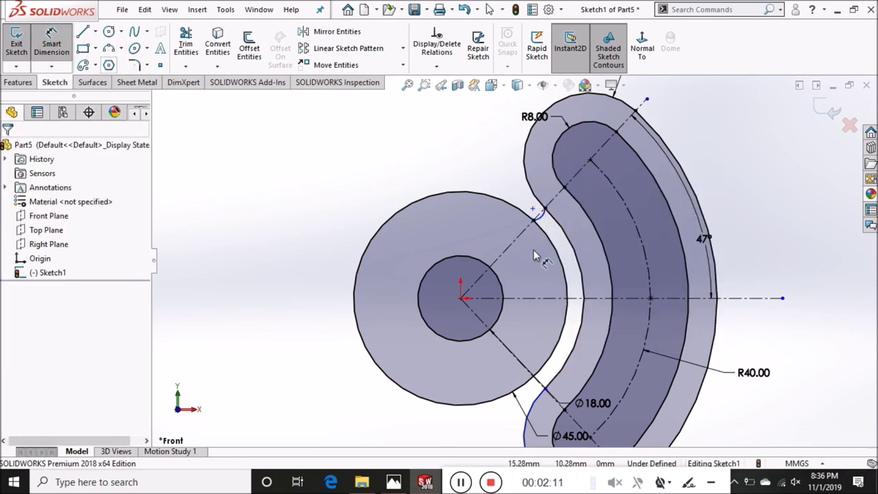
pyautogui.click(541, 214)
pyautogui.press('Escape')
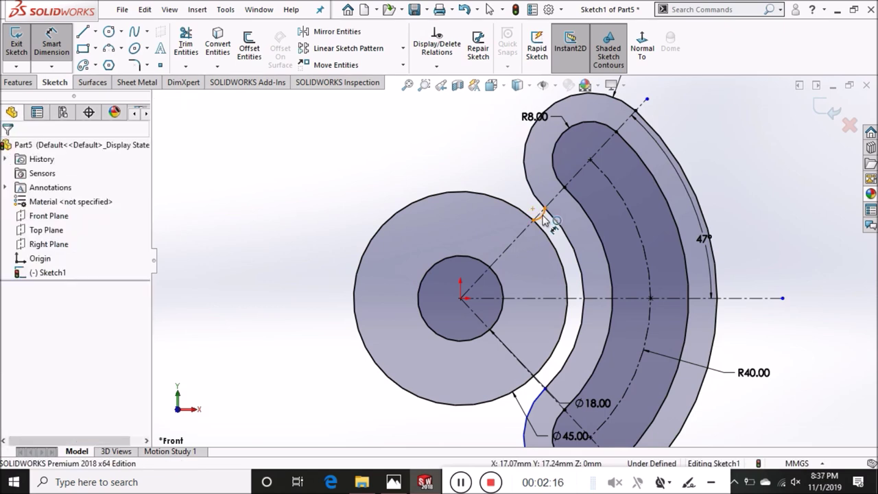
pyautogui.click(545, 217)
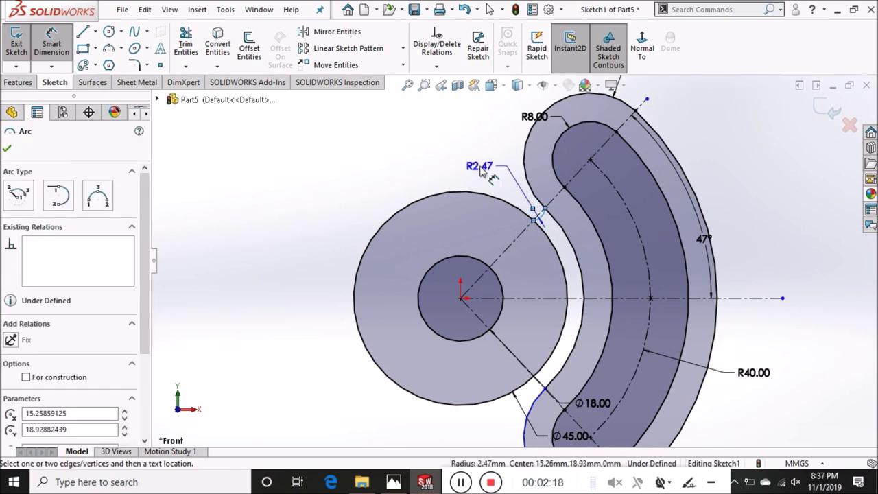
pyautogui.click(480, 170)
pyautogui.press('Return')
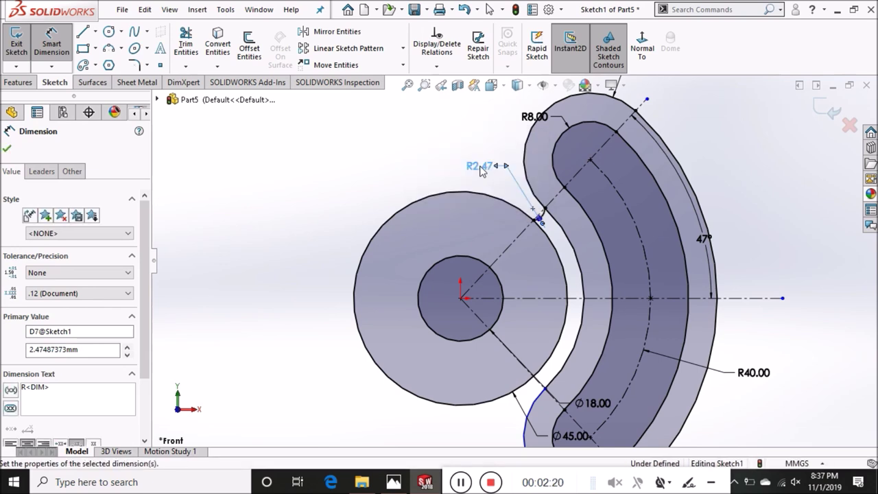
# Mirror the R2 arc about the horizontal centerline and zoom to fit
pyautogui.click(323, 32)
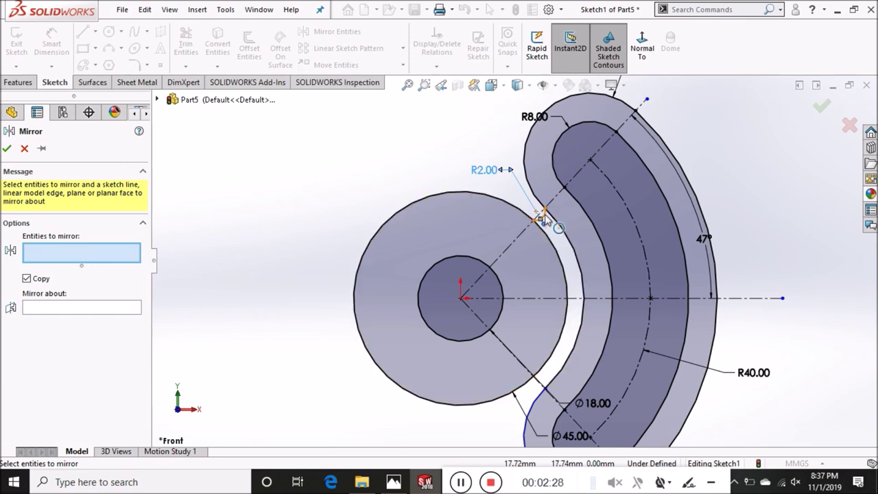
pyautogui.click(542, 218)
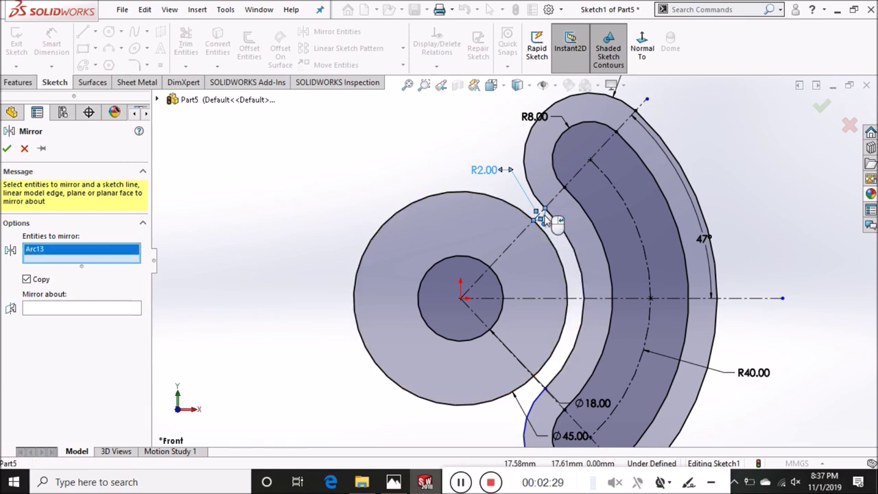
pyautogui.click(59, 311)
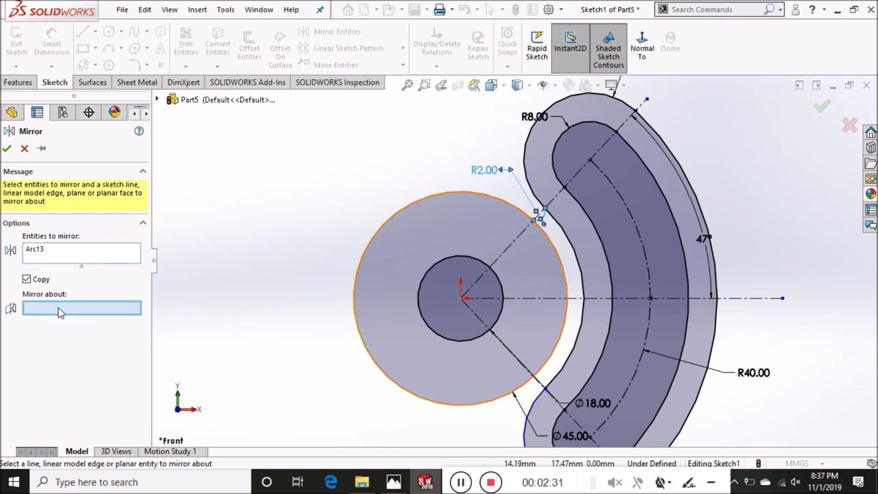
pyautogui.click(580, 299)
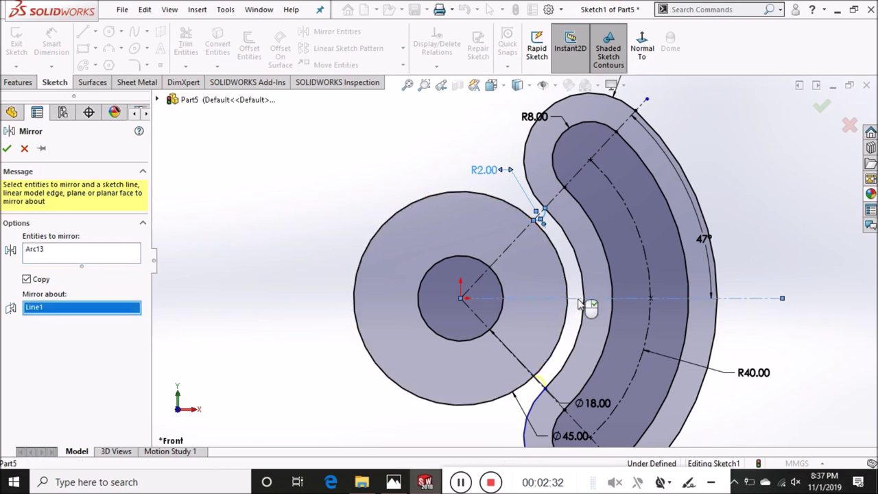
pyautogui.click(6, 148)
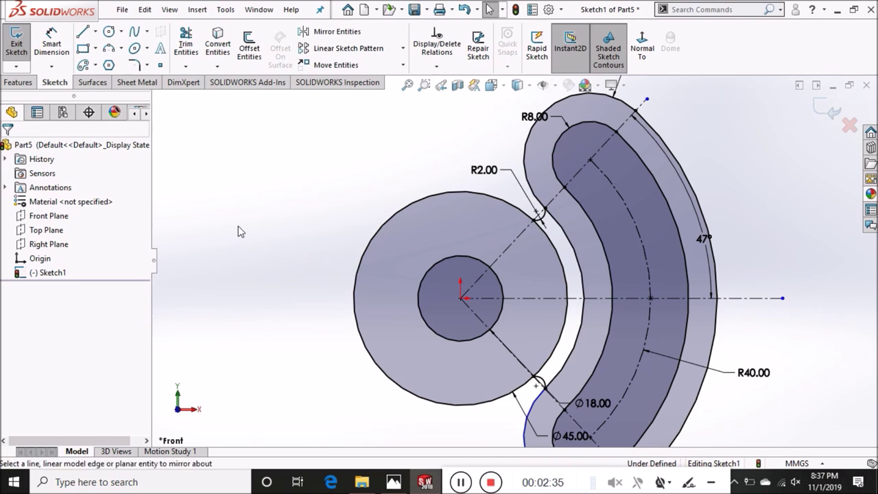
pyautogui.press('f')
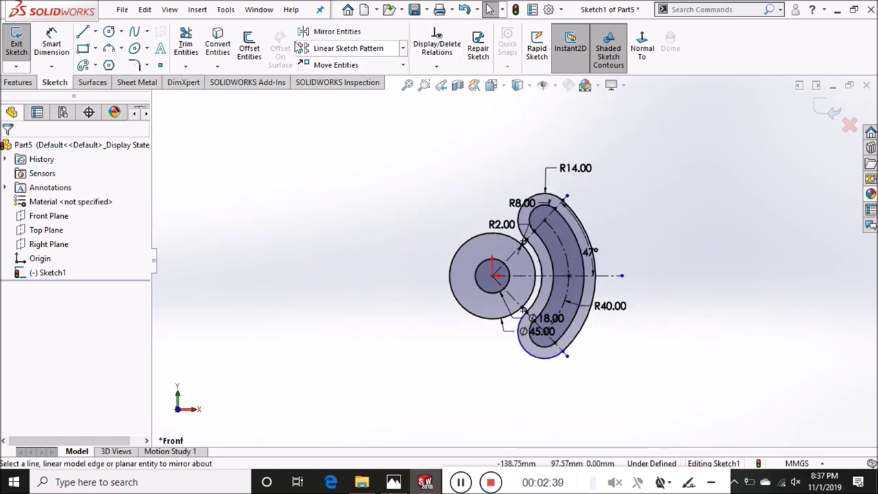
# Draw a vertical centerline upward from the origin
pyautogui.click(95, 32)
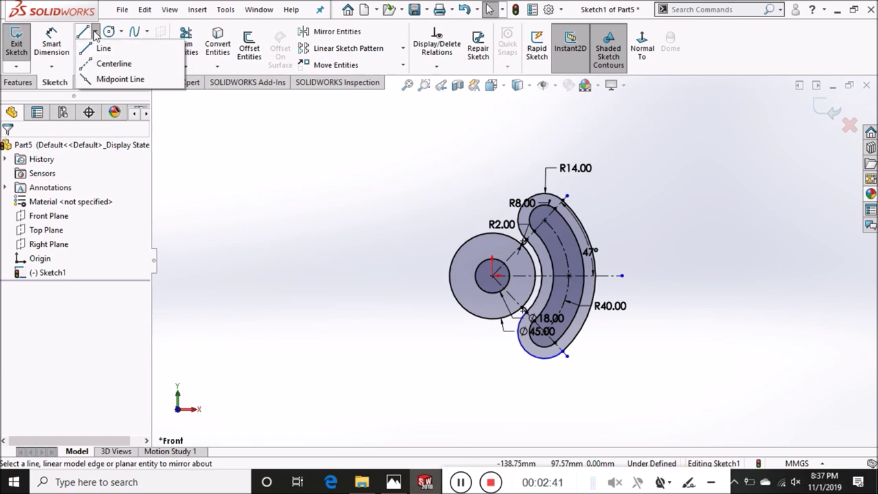
pyautogui.click(103, 64)
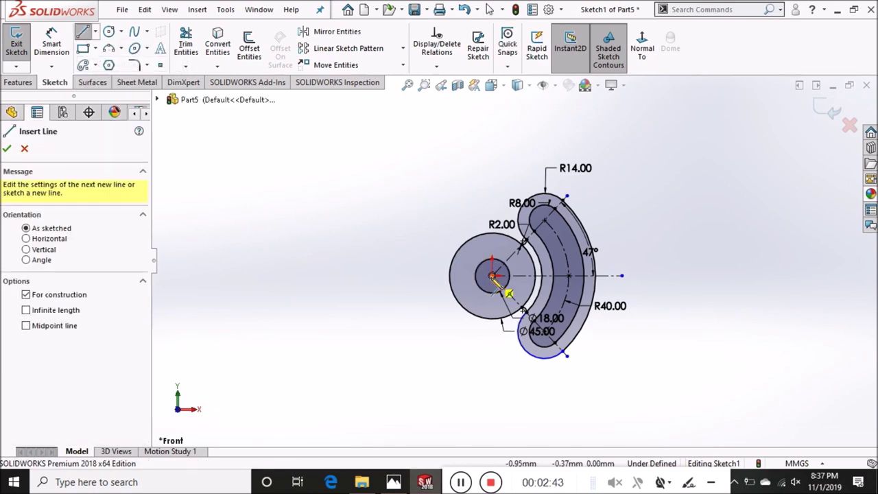
pyautogui.click(492, 275)
pyautogui.click(492, 131)
pyautogui.rightClick(492, 130)
pyautogui.click(519, 139)
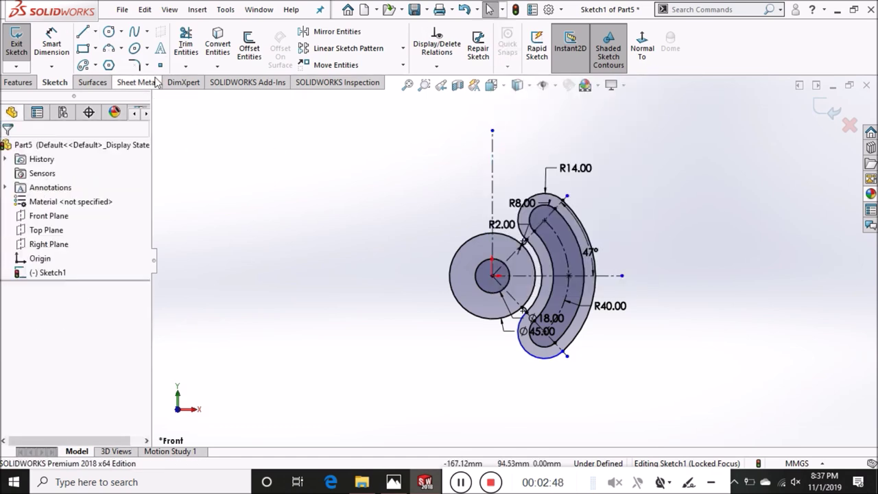
# Mirror both arc slots and the two R2 arcs about the vertical centerline
pyautogui.click(336, 31)
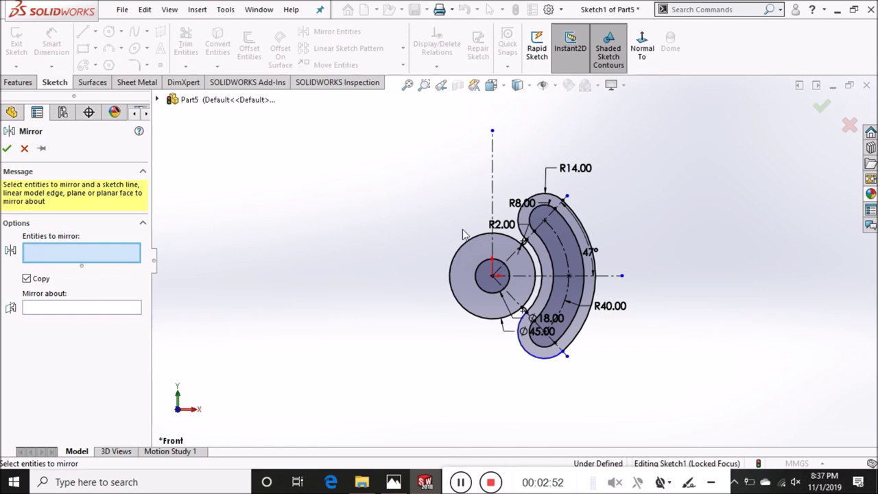
pyautogui.click(572, 249)
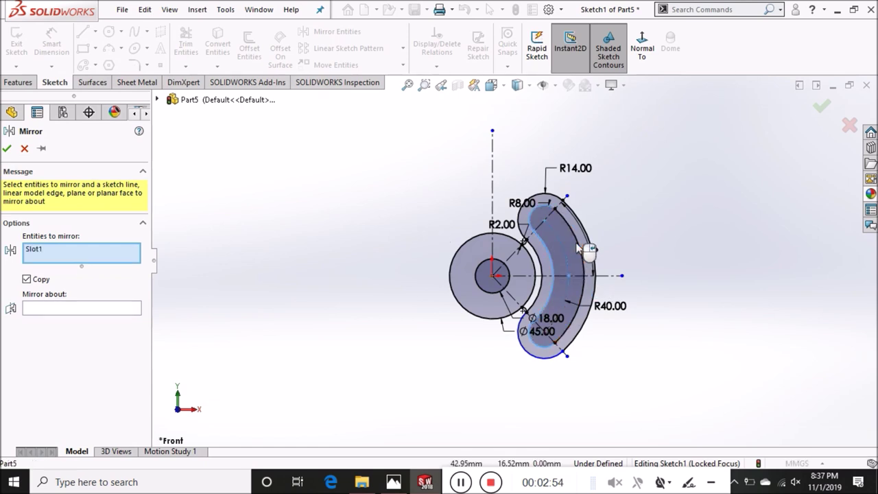
pyautogui.click(581, 235)
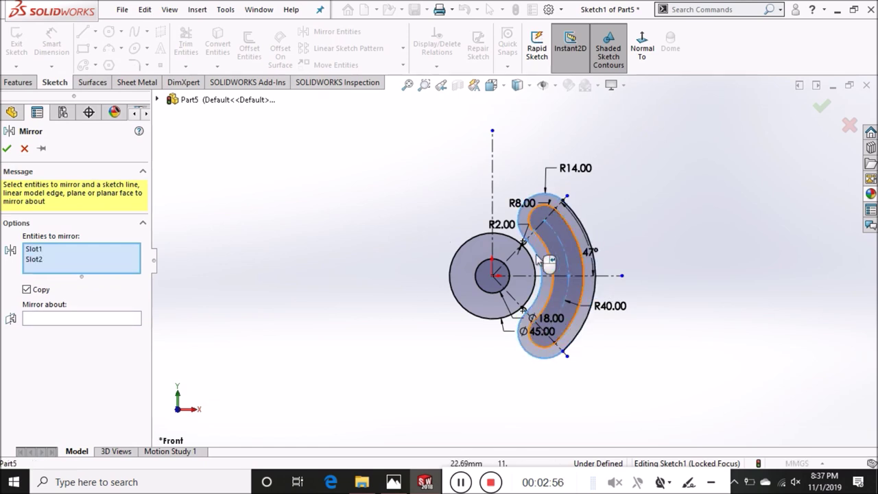
pyautogui.scroll(-1, 538, 259)
pyautogui.scroll(-1, 538, 259)
pyautogui.click(511, 234)
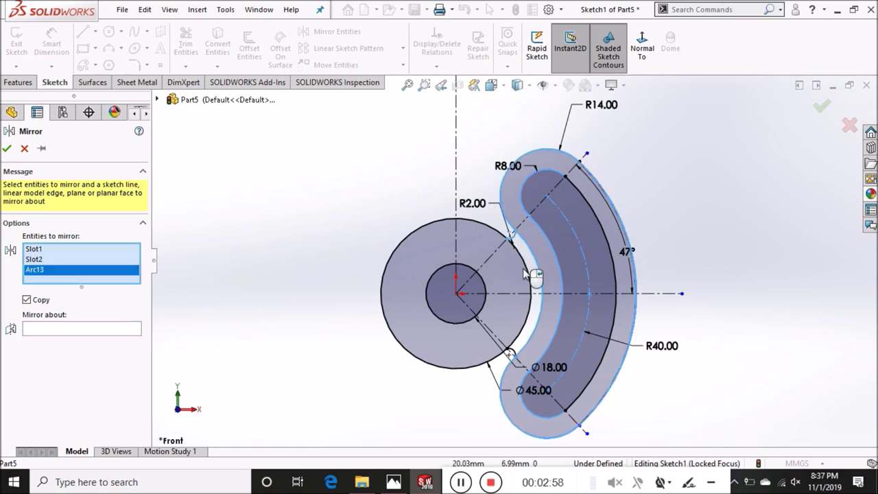
pyautogui.click(511, 352)
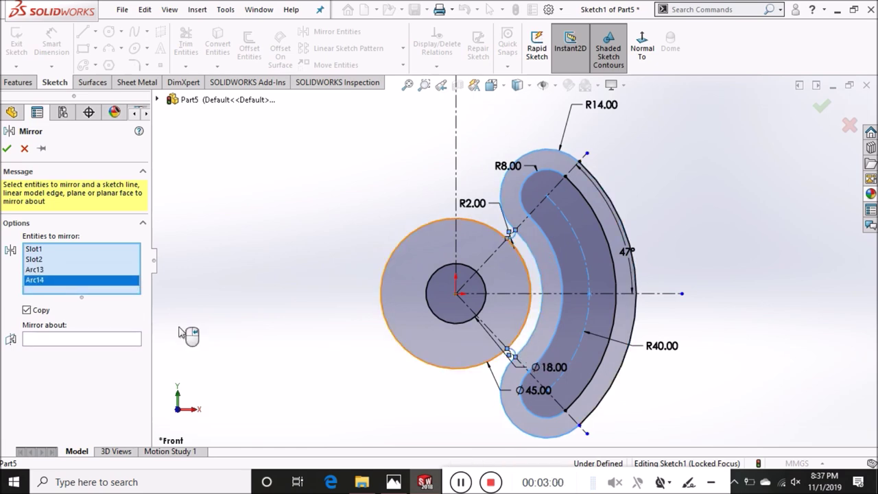
pyautogui.click(96, 343)
pyautogui.click(456, 162)
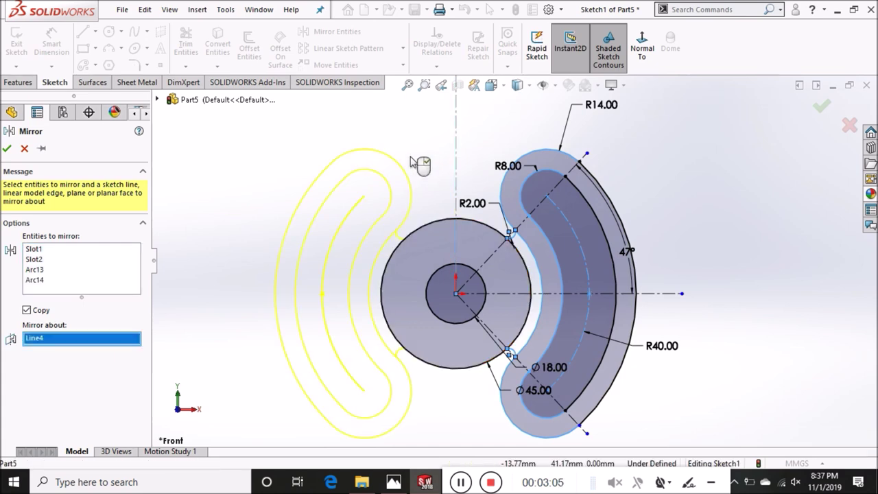
pyautogui.click(7, 149)
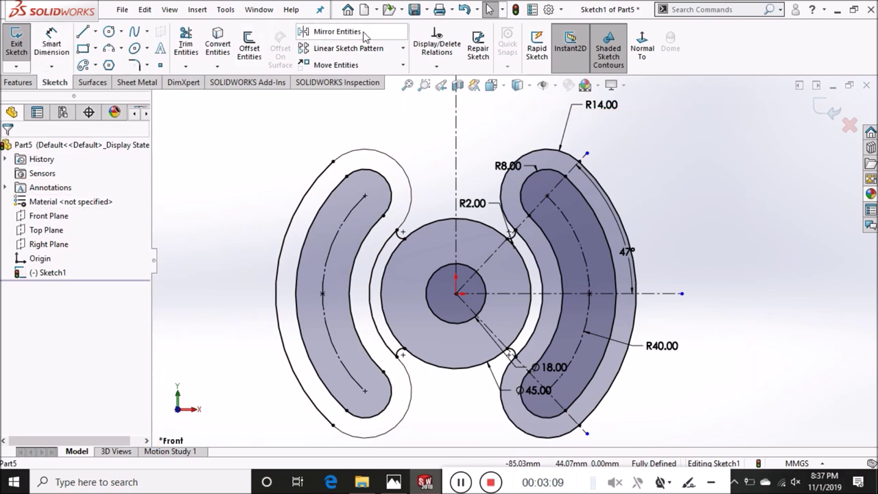
# Power-trim the hub circle's left and right arcs and leftover inner arcs, accepting each warning
pyautogui.click(185, 45)
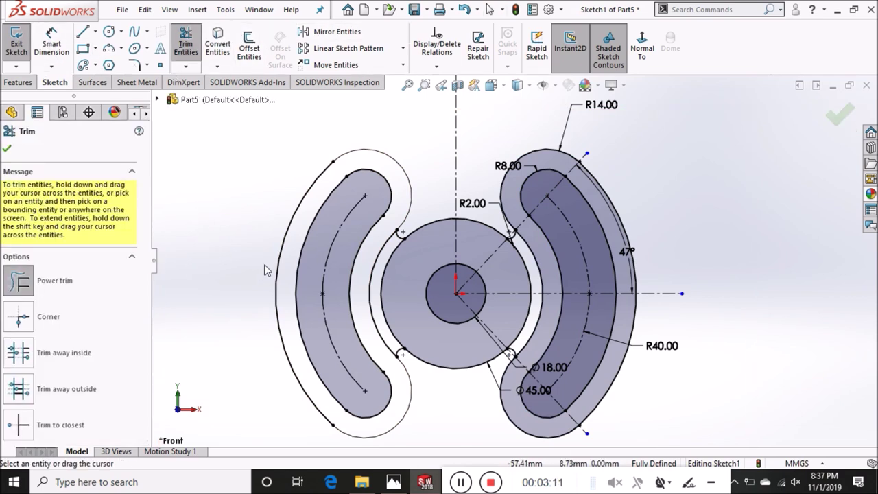
pyautogui.moveTo(404, 270); pyautogui.dragTo(367, 278)
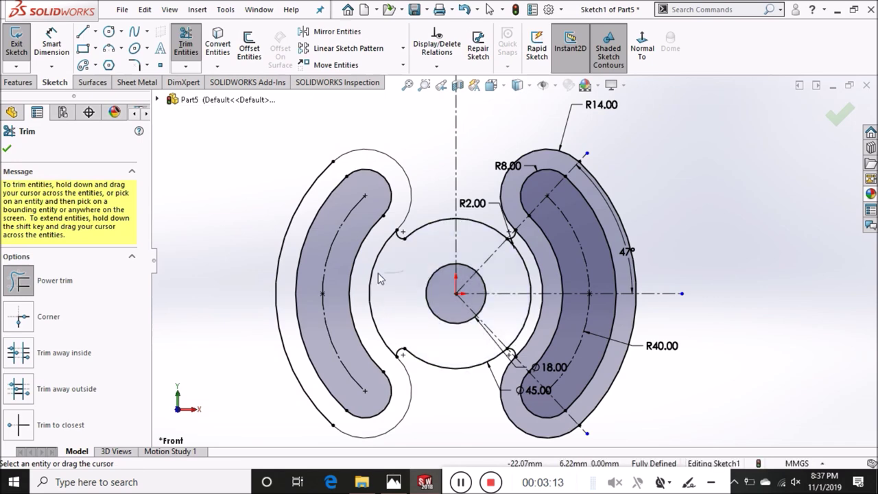
pyautogui.click(467, 242)
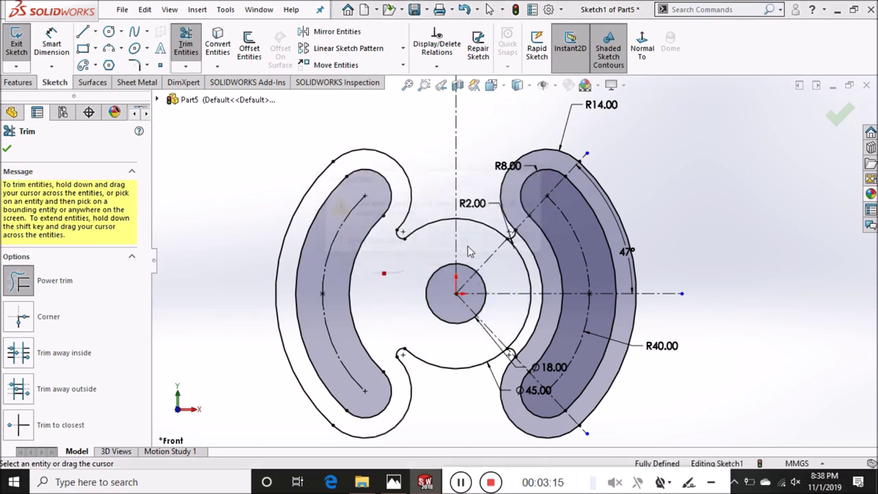
pyautogui.click(481, 244)
pyautogui.click(483, 241)
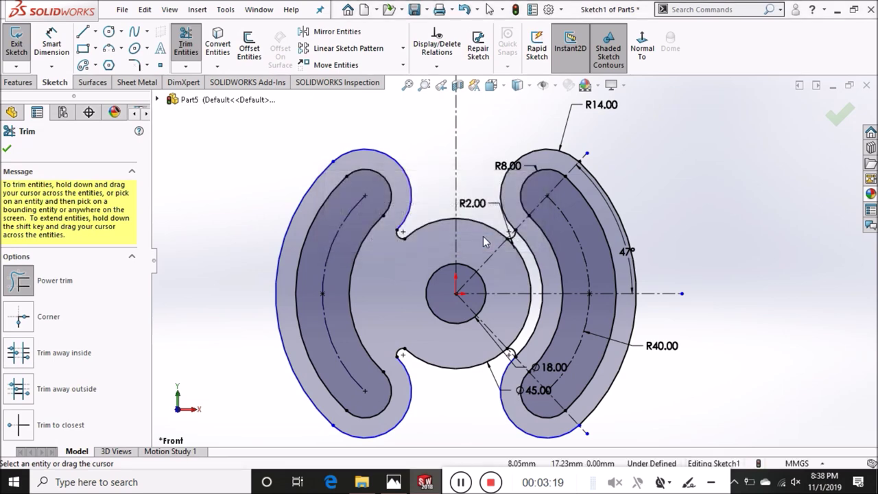
pyautogui.moveTo(513, 275); pyautogui.dragTo(545, 275)
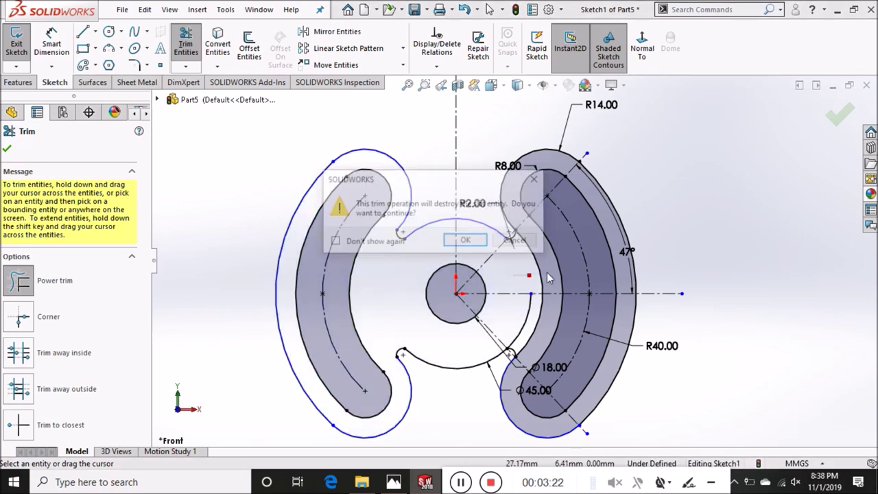
pyautogui.click(484, 244)
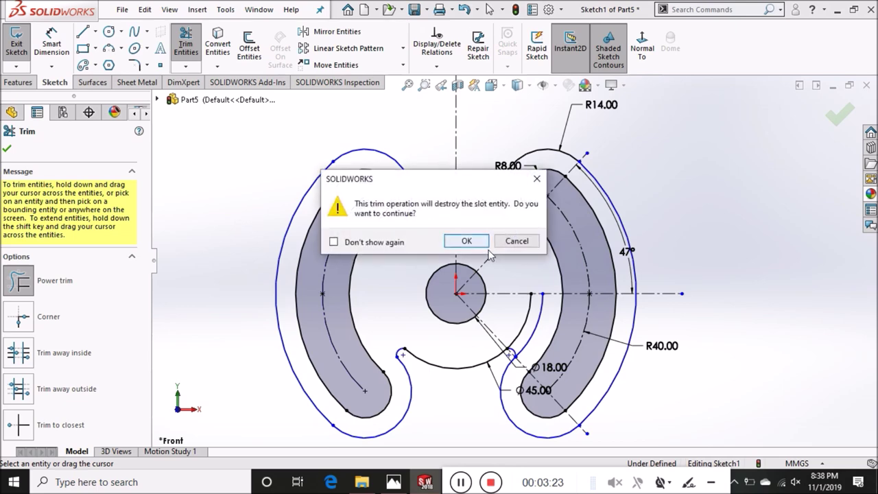
pyautogui.click(484, 247)
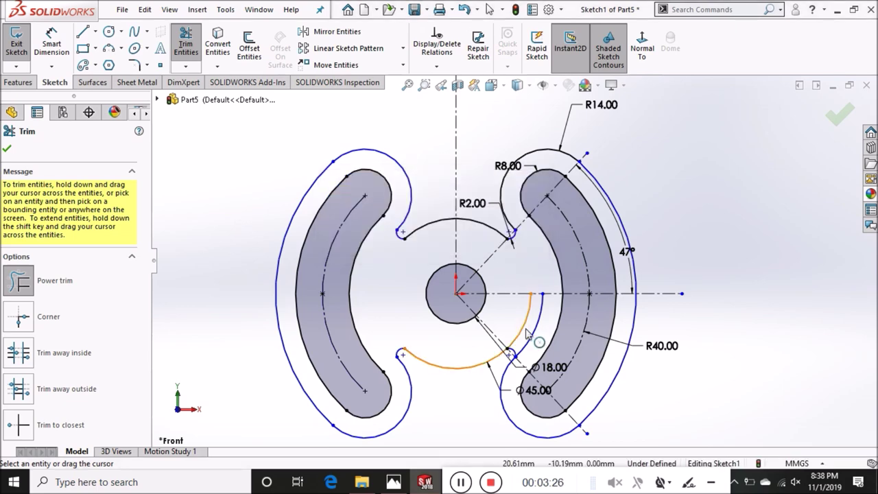
pyautogui.moveTo(511, 317); pyautogui.dragTo(544, 332)
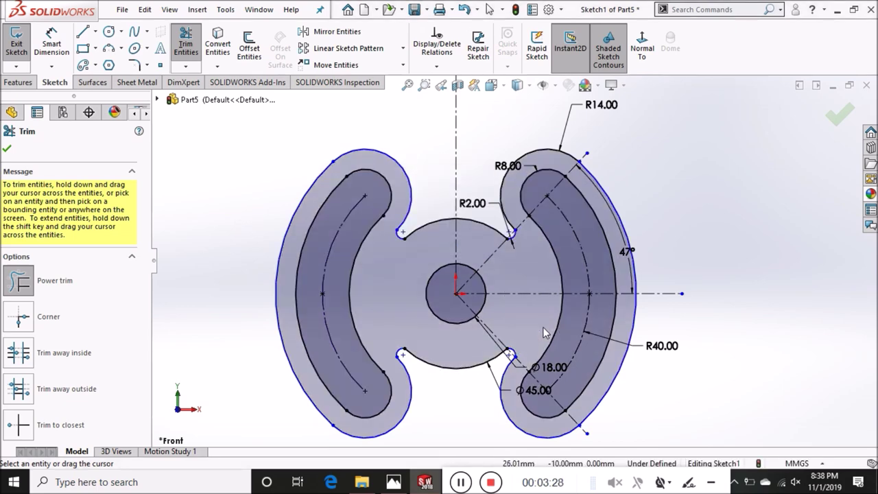
pyautogui.click(8, 148)
pyautogui.click(19, 82)
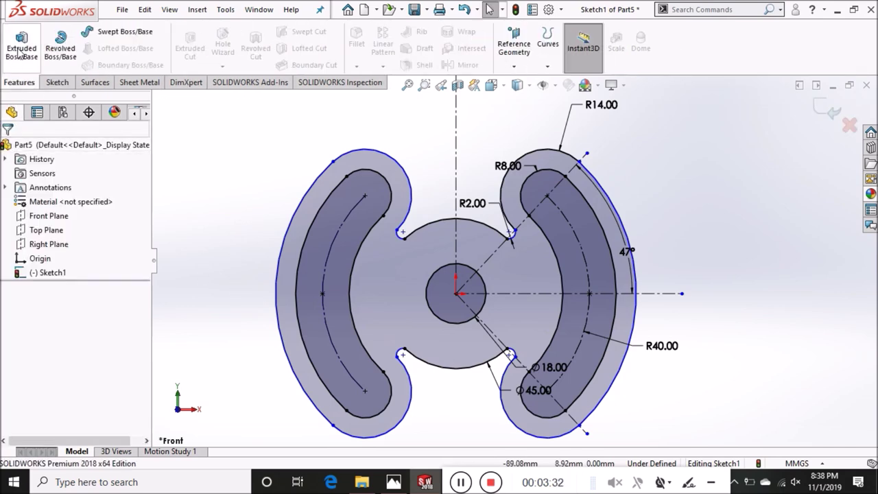
# Extrude the sketch to a blind depth of 50 mm
pyautogui.click(21, 49)
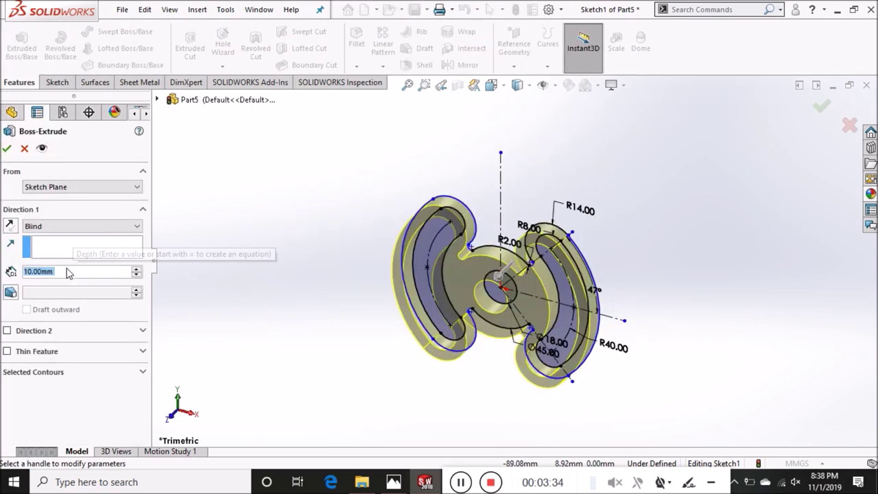
pyautogui.write('50')
pyautogui.press('Return')
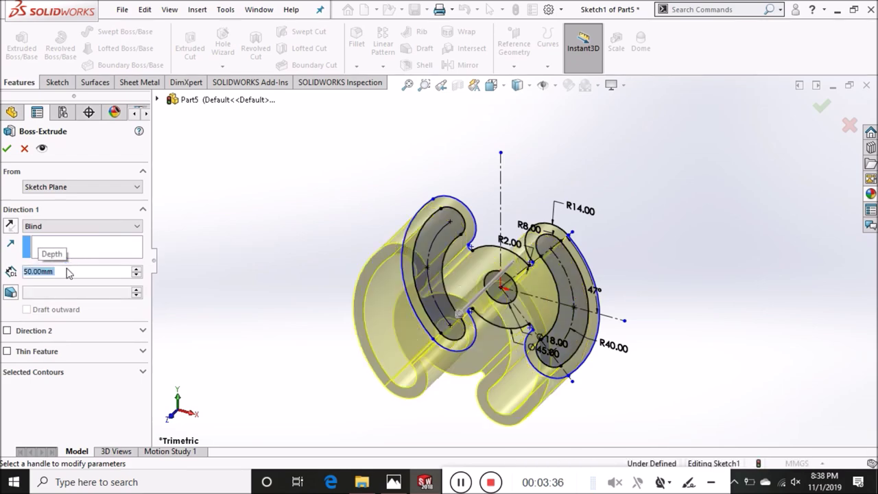
pyautogui.click(7, 148)
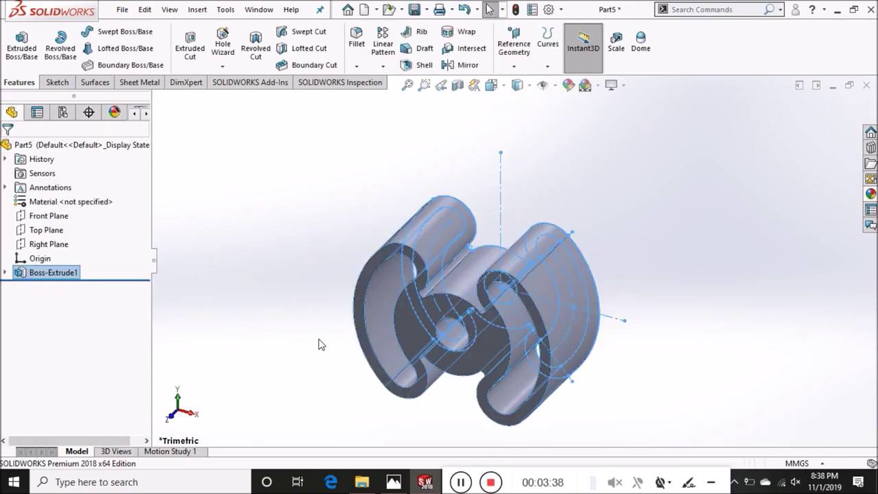
# Orbit and zoom to fit to inspect the solid's front and side faces
pyautogui.click(268, 331)
pyautogui.moveTo(261, 327); pyautogui.dragTo(292, 276, button='middle')
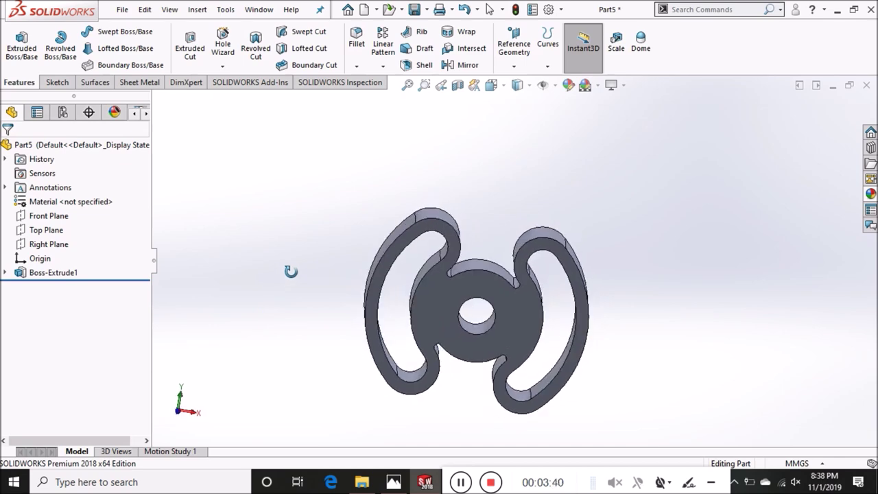
pyautogui.press('f')
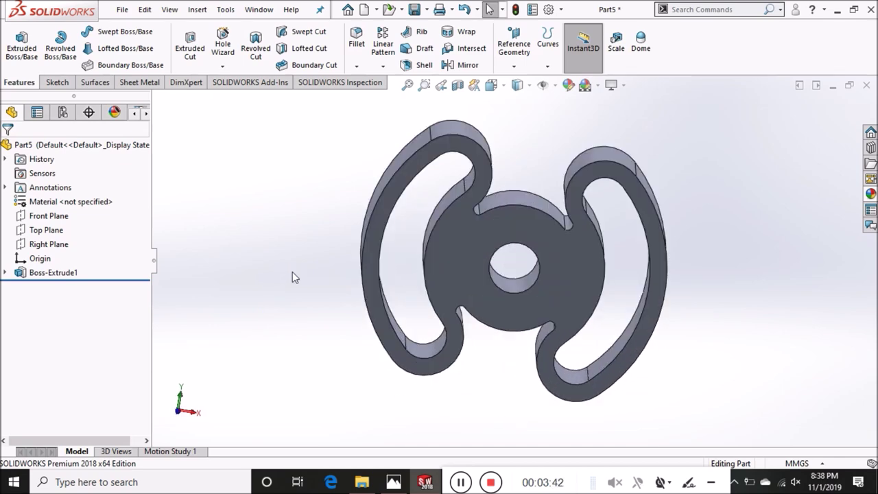
pyautogui.moveTo(300, 197); pyautogui.dragTo(290, 212, button='middle')
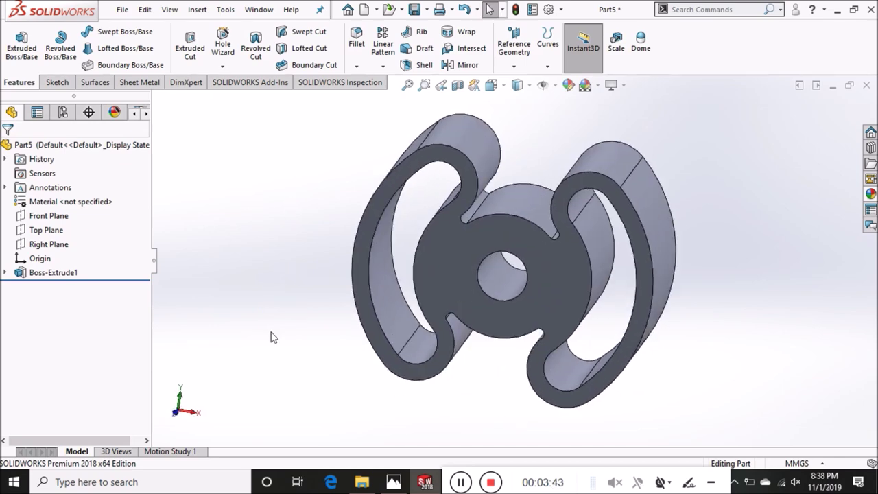